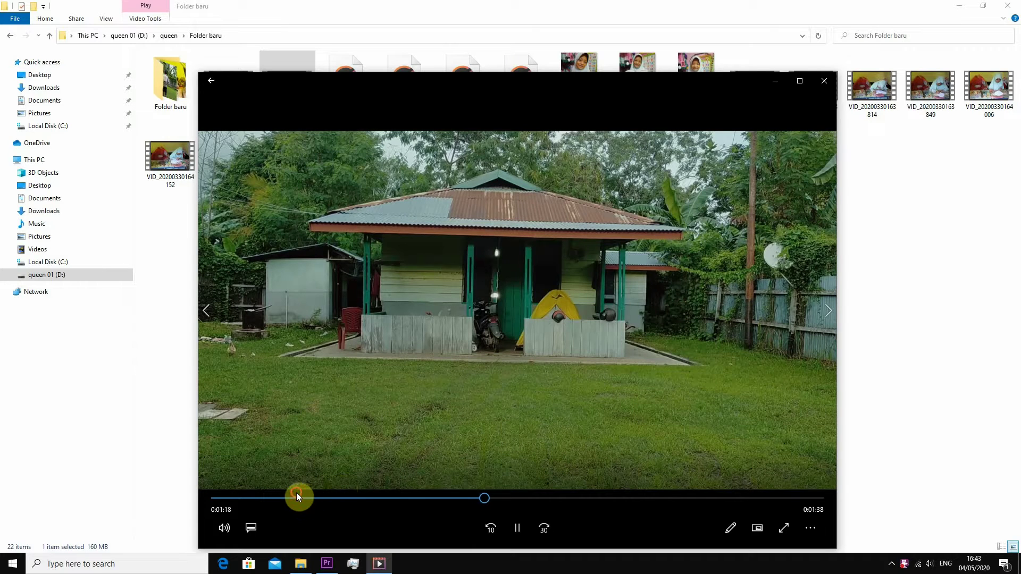
# Step: Pause the yard clip near its start in full screen, then advance to the next video, '2'
pyautogui.click(296, 498)
pyautogui.click(509, 539)
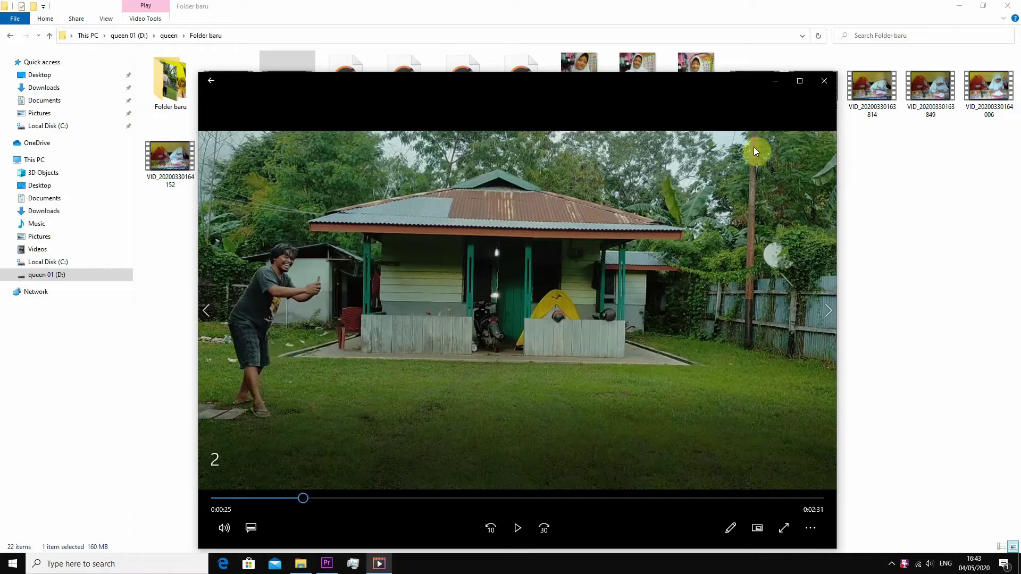
pyautogui.click(791, 85)
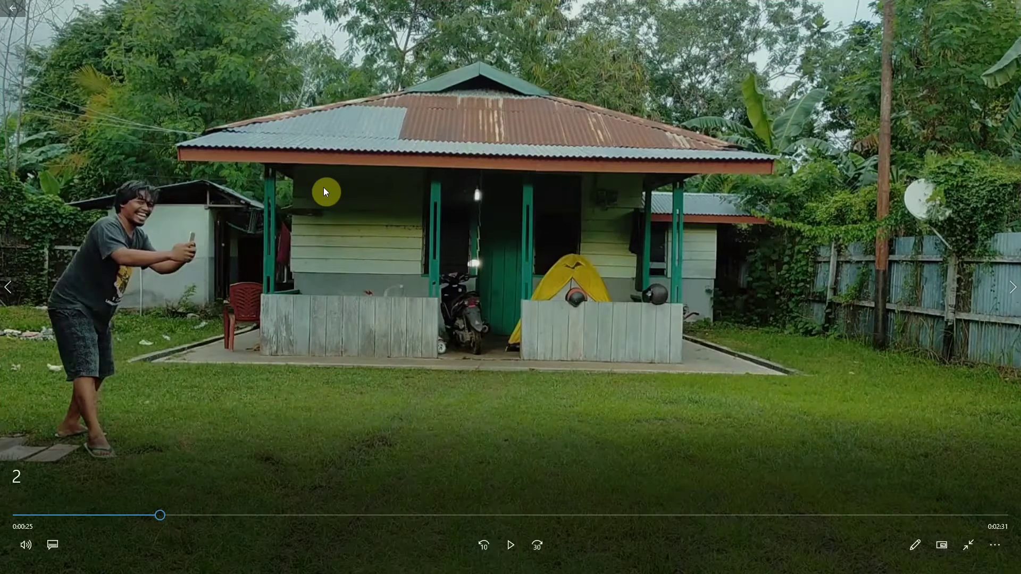
pyautogui.press('Left')
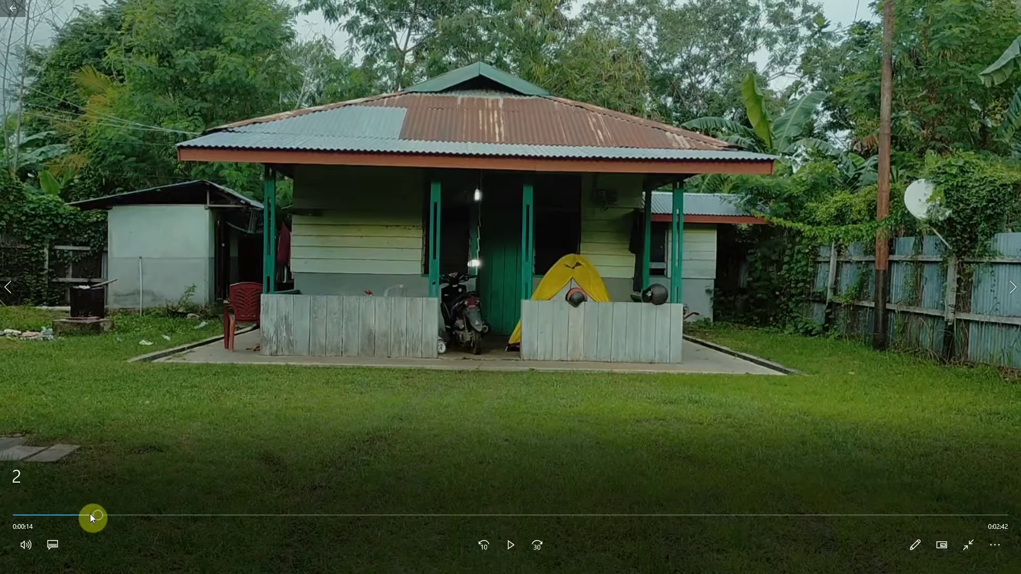
pyautogui.click(1017, 441)
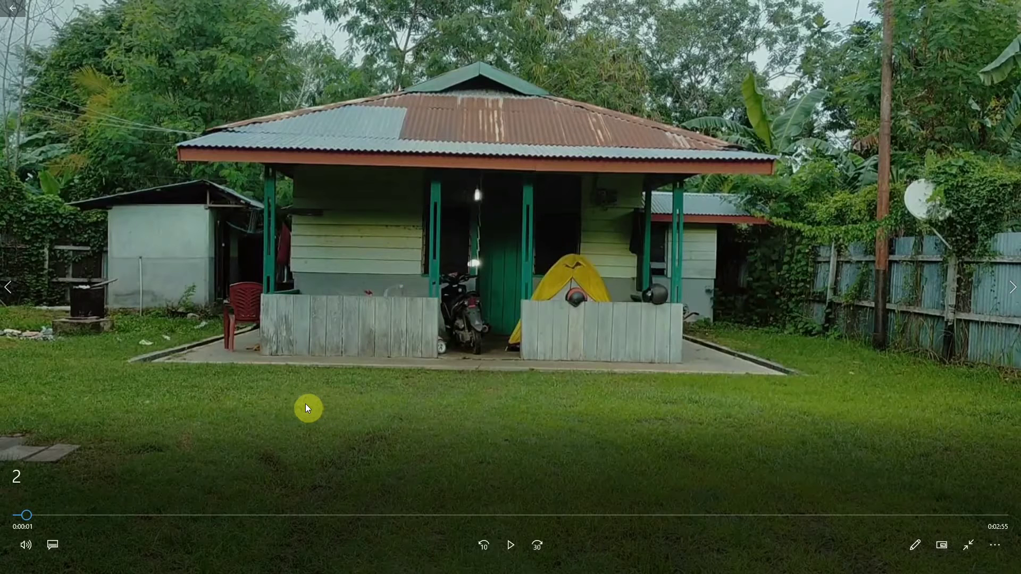
# Step: Scrub clip 2 through 0:00:07, 0:00:54 and 0:00:28, then resume playback from 0:01:04
pyautogui.moveTo(27, 515); pyautogui.dragTo(60, 515)
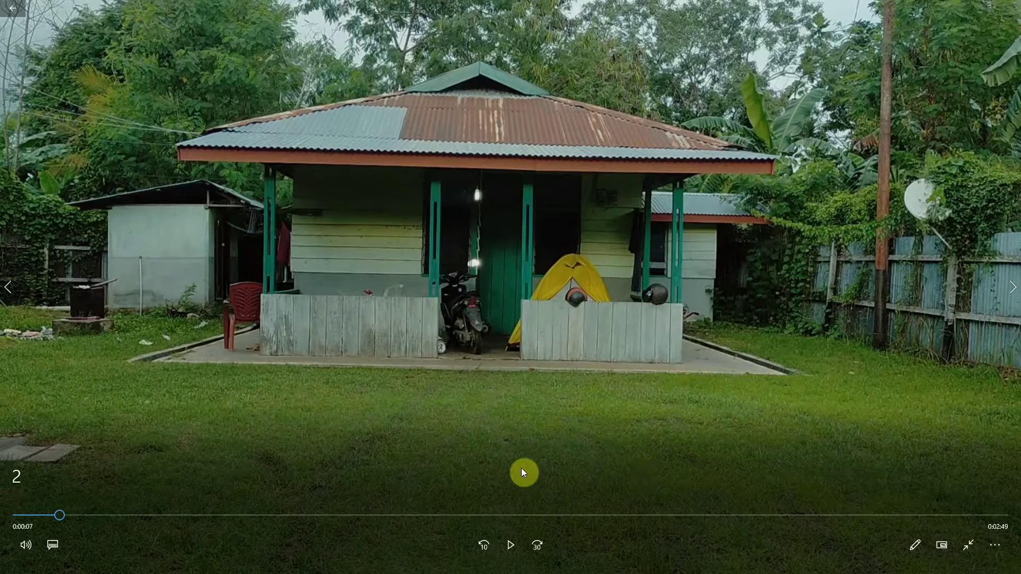
pyautogui.moveTo(61, 520); pyautogui.dragTo(322, 517)
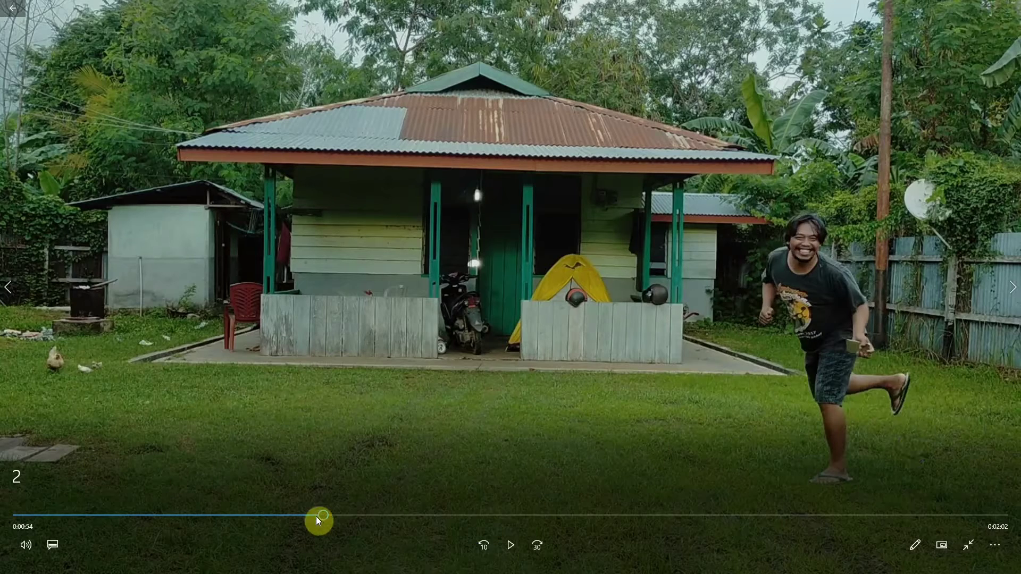
pyautogui.moveTo(319, 516); pyautogui.dragTo(178, 528)
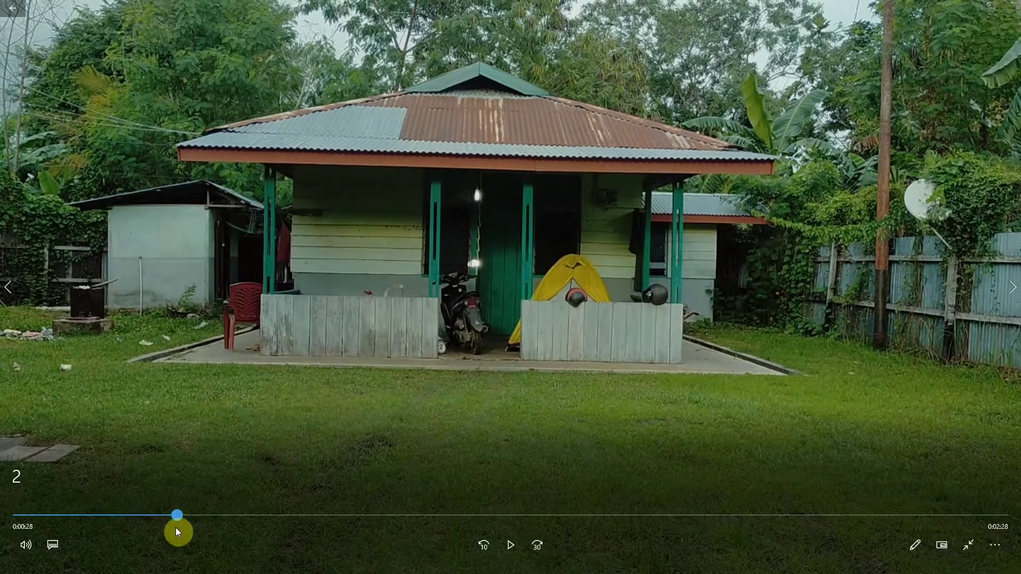
pyautogui.moveTo(179, 532); pyautogui.dragTo(336, 550)
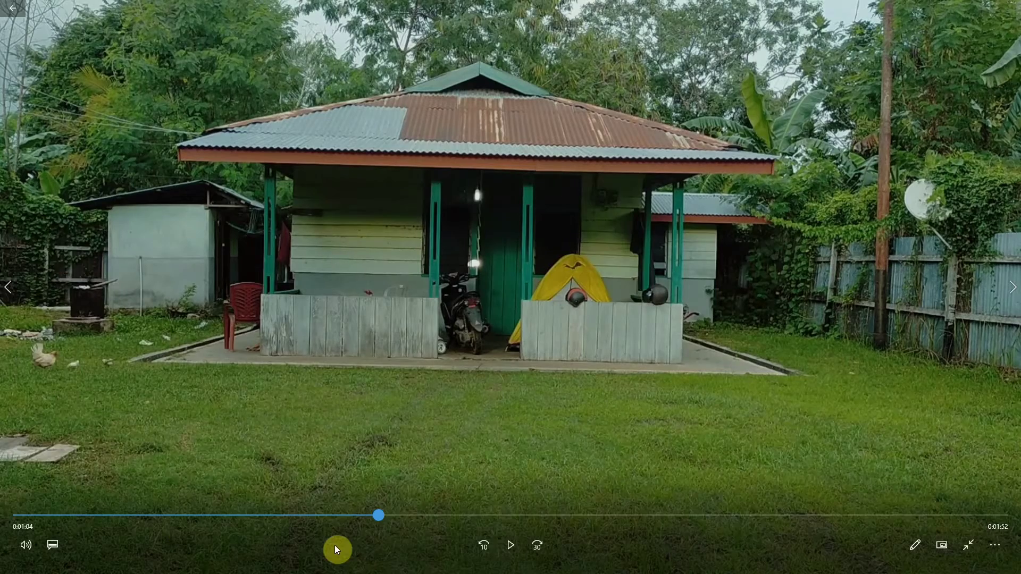
pyautogui.click(1019, 257)
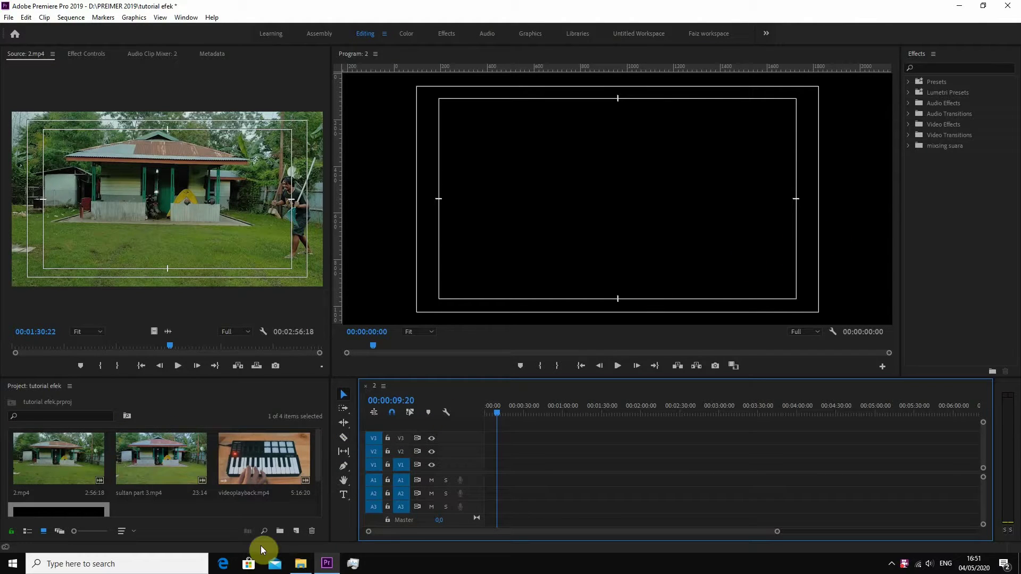
# Step: Load 2.mp4 onto track V1, scrub to about 00:00:24:13 and razor-split the clip there
pyautogui.doubleClick(66, 470)
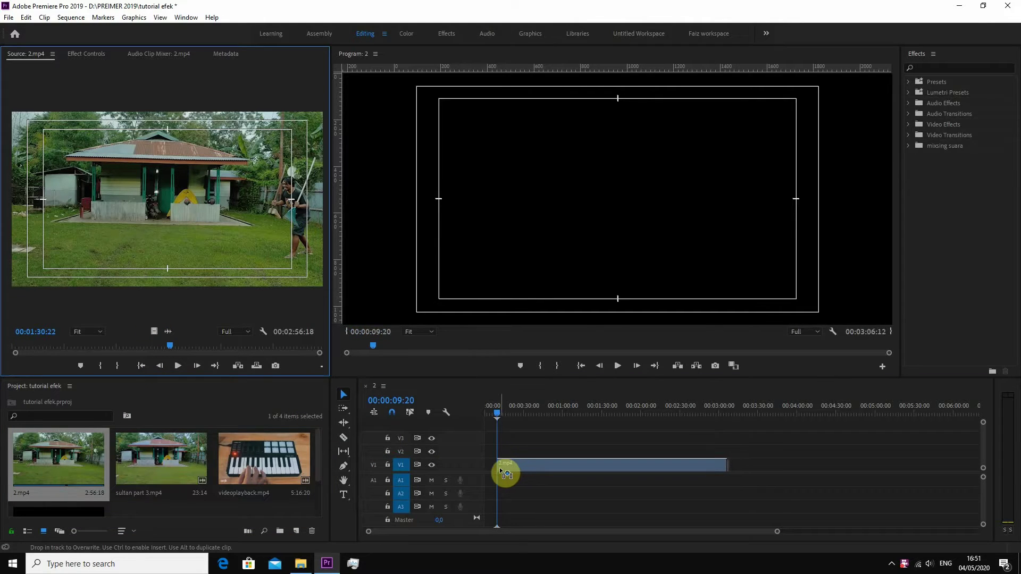
pyautogui.moveTo(154, 331); pyautogui.dragTo(502, 464)
pyautogui.moveTo(508, 407)
pyautogui.mouseDown()
pyautogui.moveTo(502, 415)
pyautogui.moveTo(525, 419)
pyautogui.mouseUp()
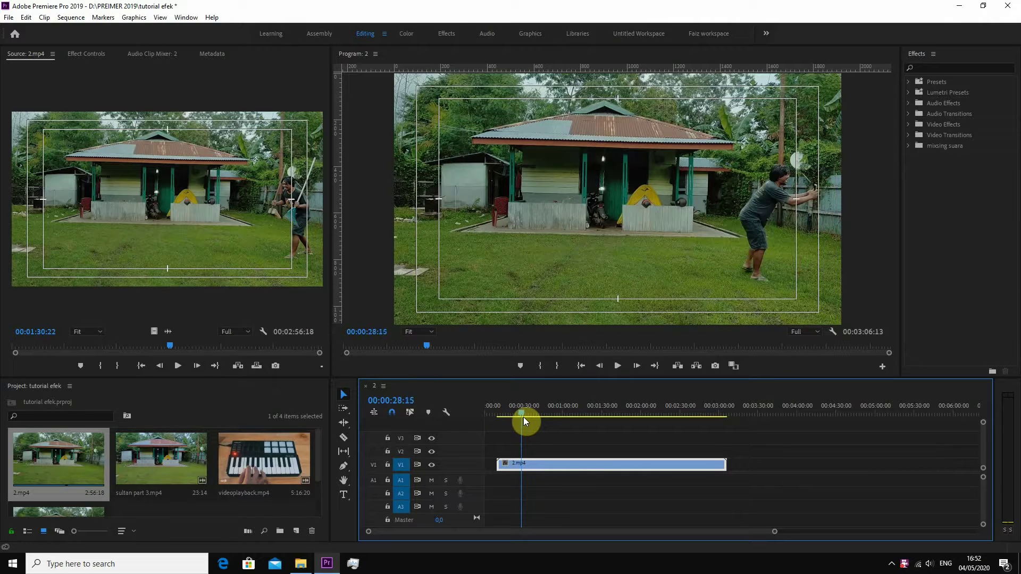
pyautogui.moveTo(525, 417); pyautogui.dragTo(518, 419)
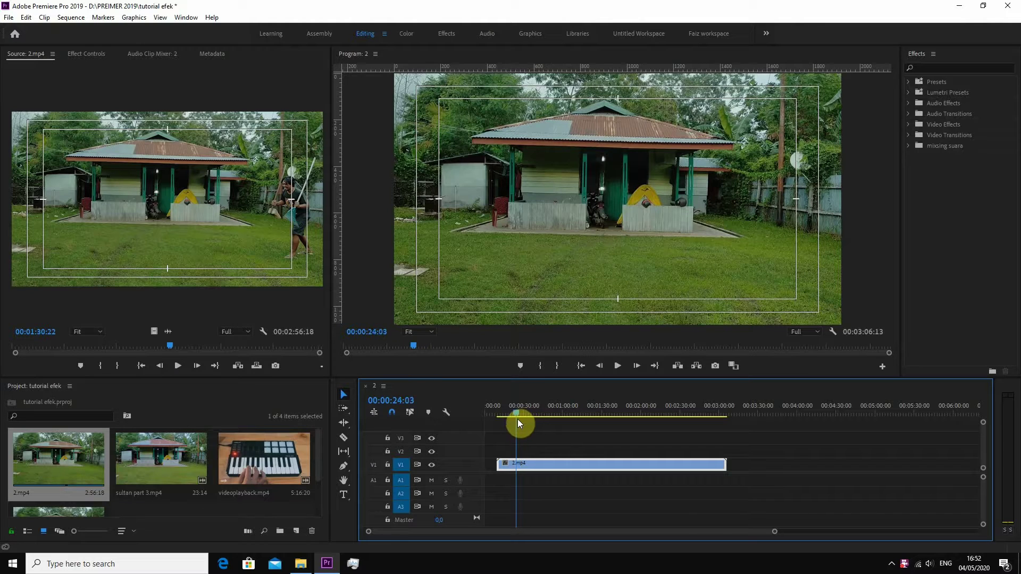
pyautogui.click(343, 445)
pyautogui.rightClick(513, 465)
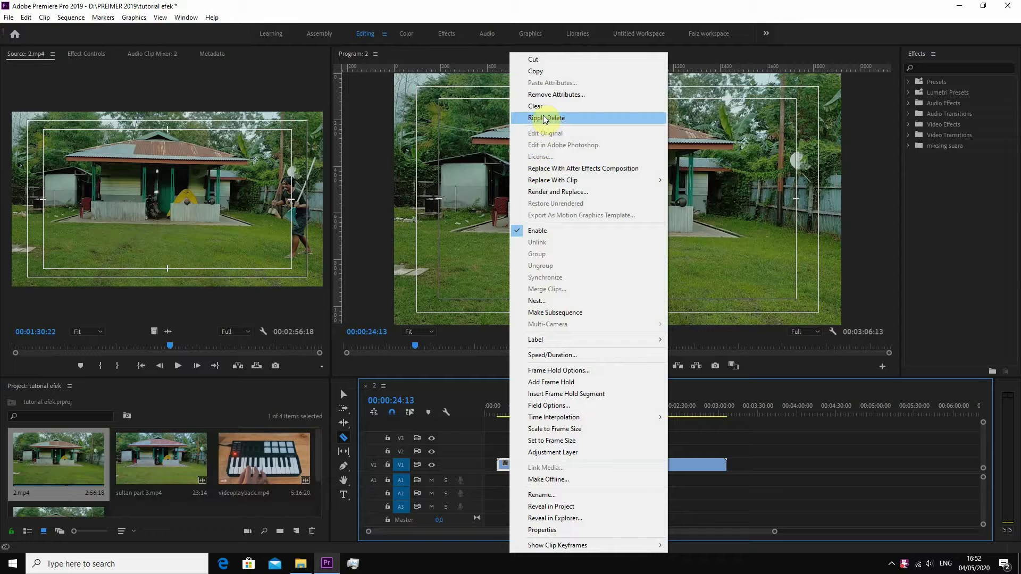
# Step: Clear the clip's opening piece and split 2.mp4 again at about 00:00:37
pyautogui.click(542, 109)
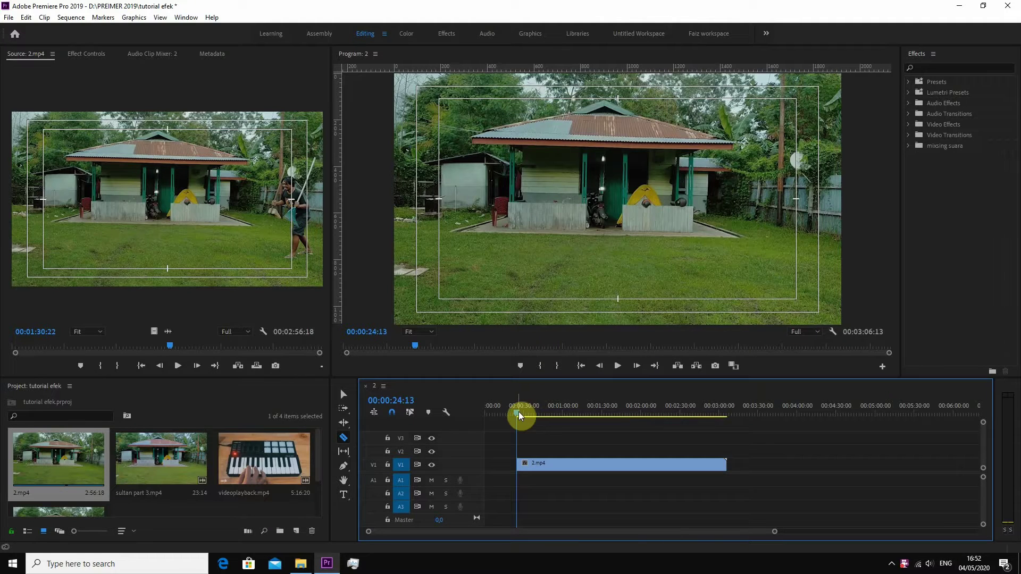
pyautogui.moveTo(520, 416); pyautogui.dragTo(533, 416)
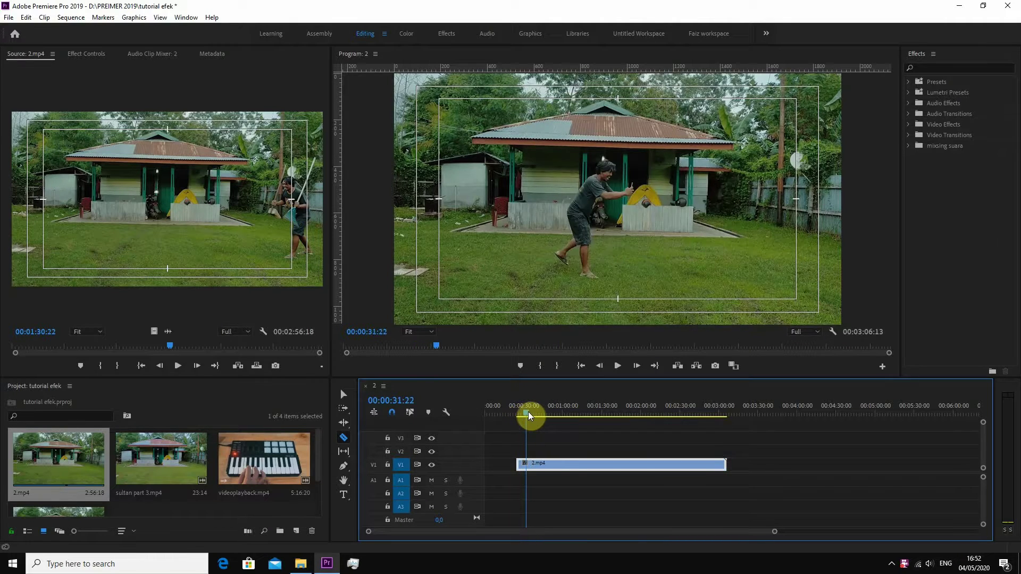
pyautogui.moveTo(533, 416); pyautogui.dragTo(538, 416)
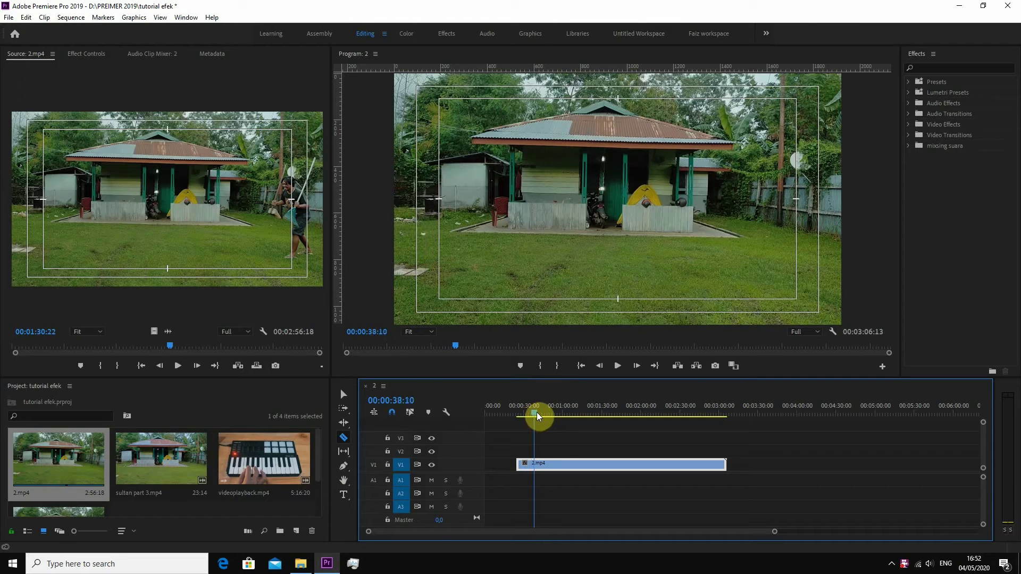
pyautogui.click(345, 439)
pyautogui.click(542, 466)
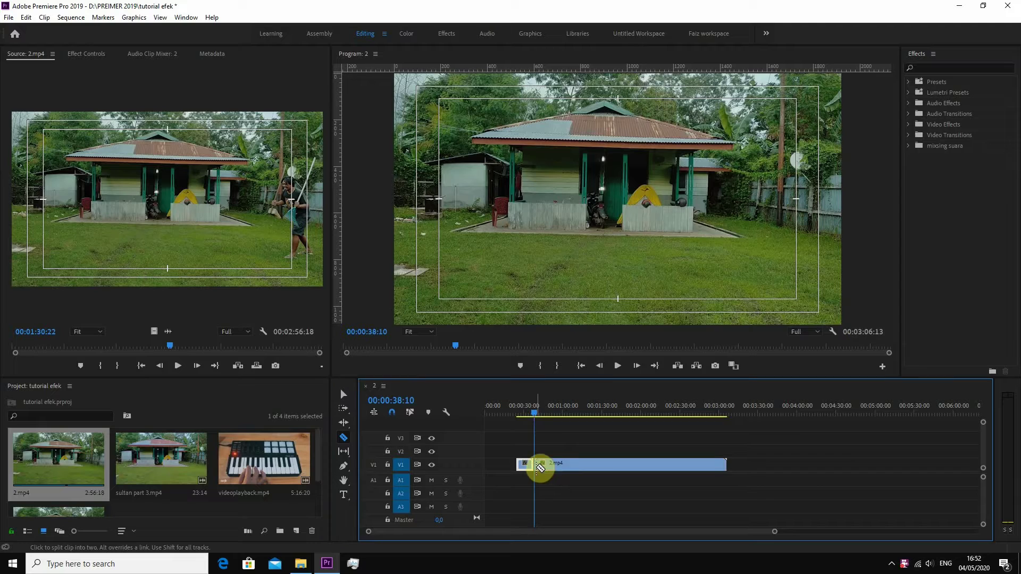
# Step: Lift the later piece of 2.mp4 up onto track V2
pyautogui.click(534, 416)
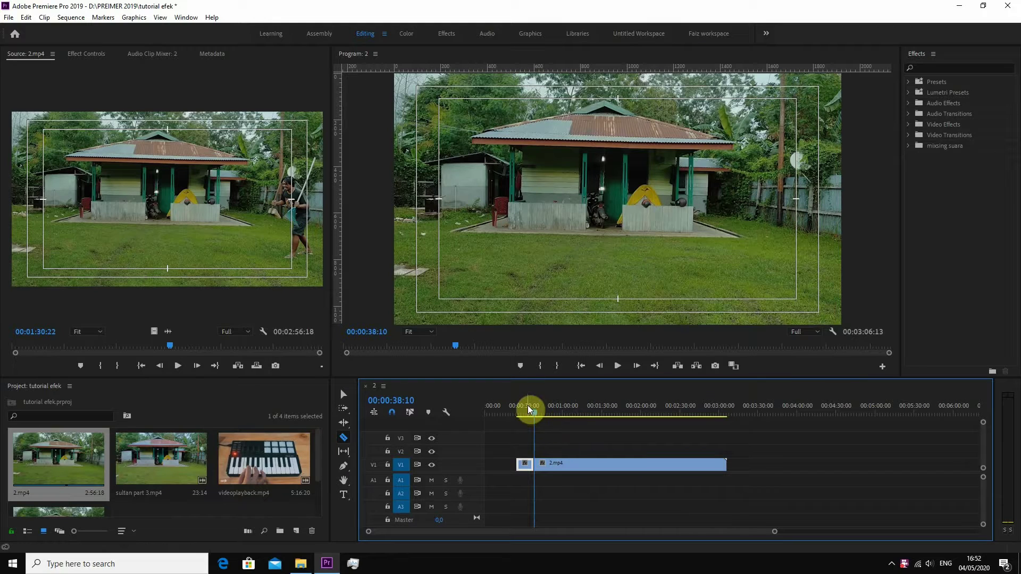
pyautogui.click(344, 394)
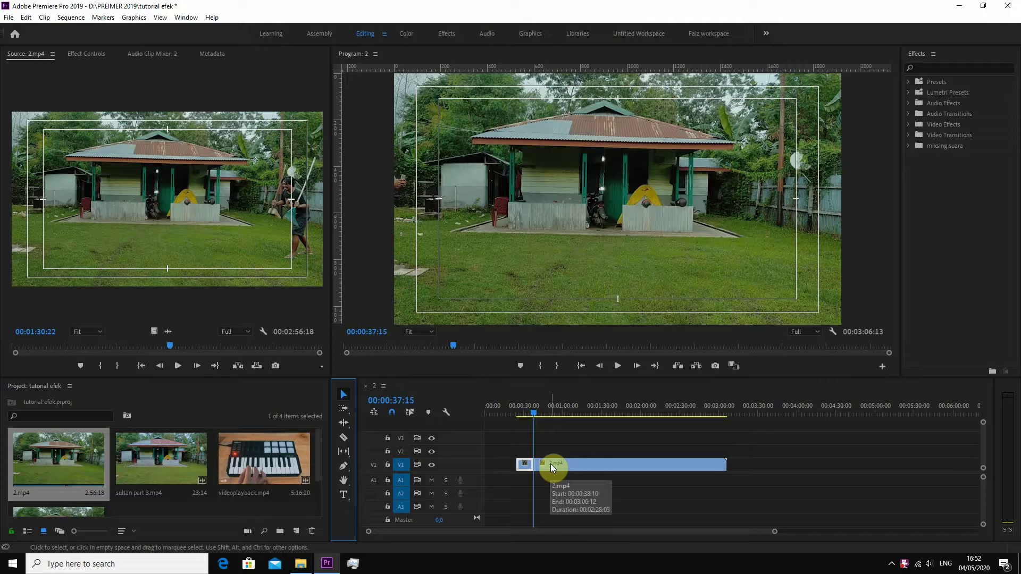
pyautogui.moveTo(551, 464); pyautogui.dragTo(552, 451)
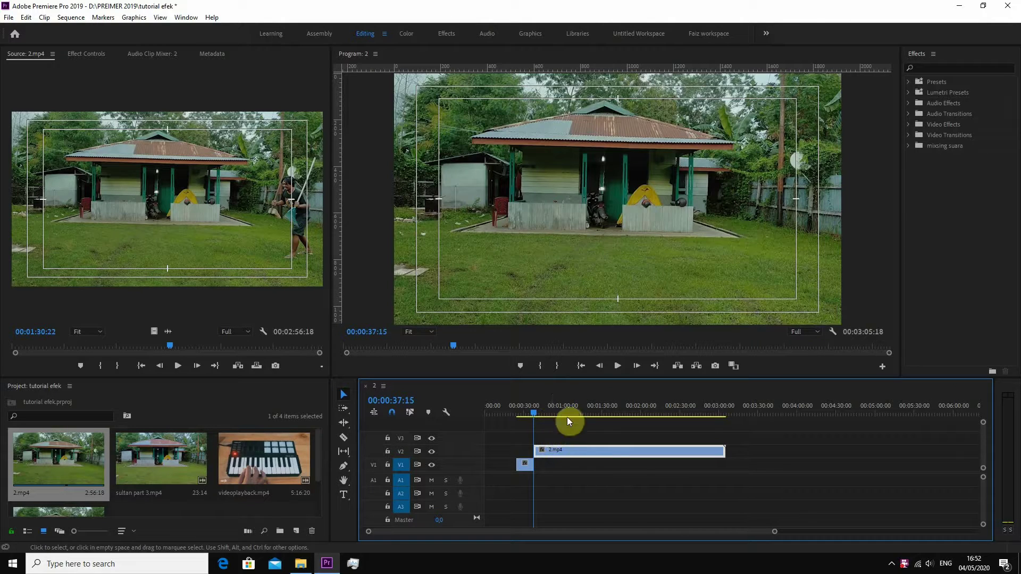
# Step: Split the V2 clip at about the one-minute mark
pyautogui.moveTo(535, 408); pyautogui.dragTo(566, 417)
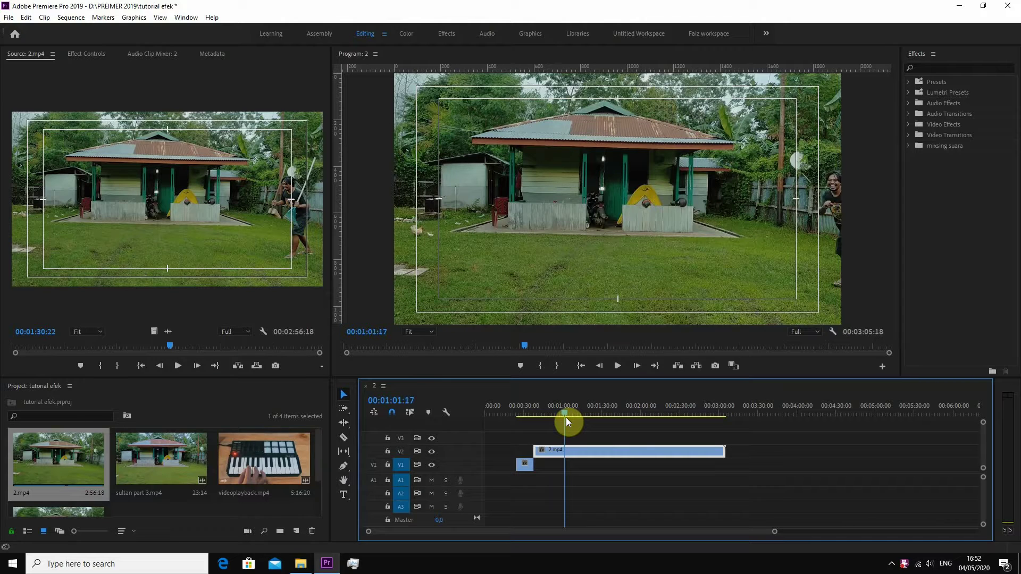
pyautogui.moveTo(566, 417); pyautogui.dragTo(562, 419)
pyautogui.click(344, 438)
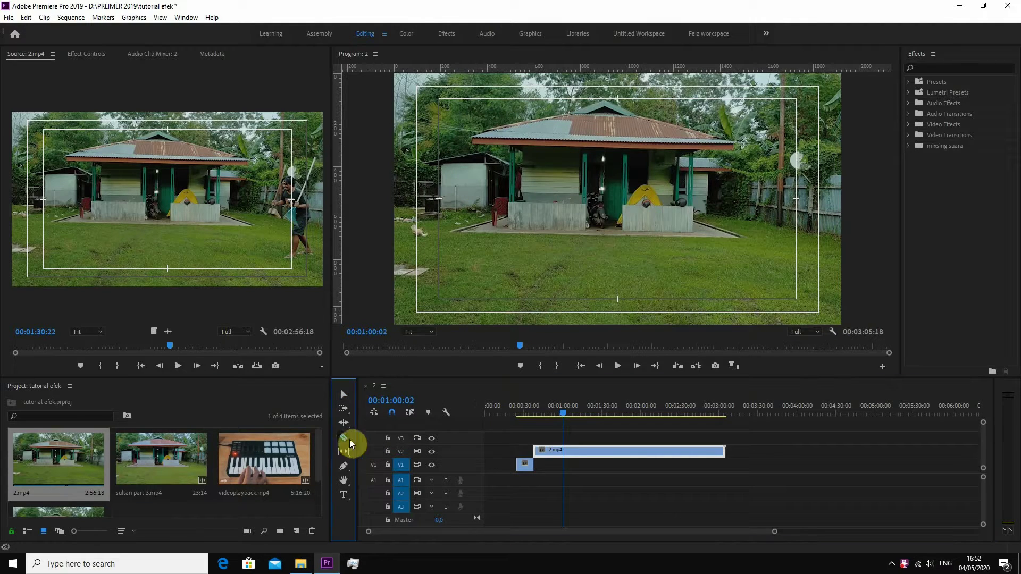
pyautogui.click(564, 451)
pyautogui.rightClick(543, 451)
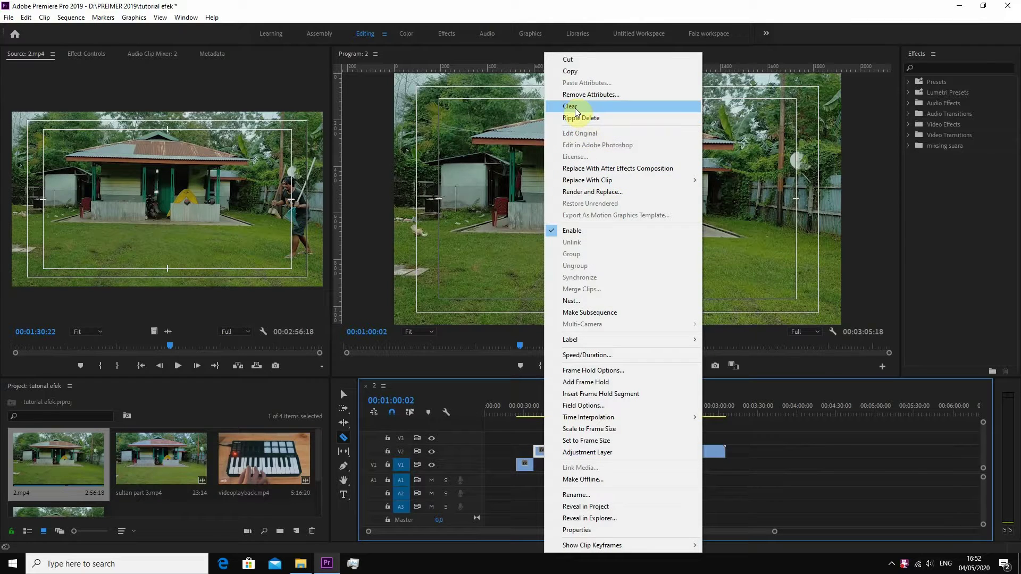
pyautogui.click(577, 106)
pyautogui.click(344, 395)
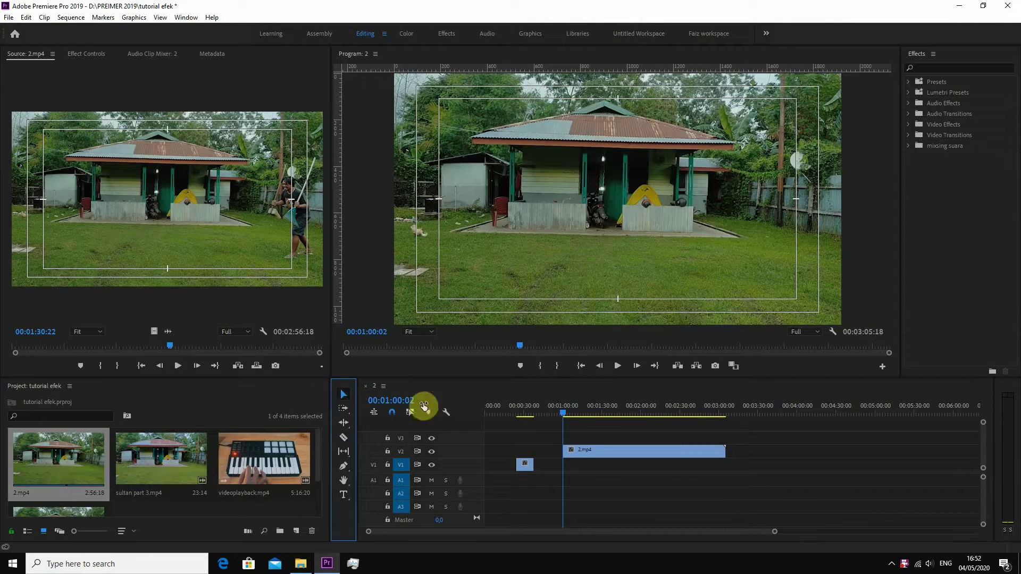
pyautogui.moveTo(593, 450); pyautogui.dragTo(550, 455)
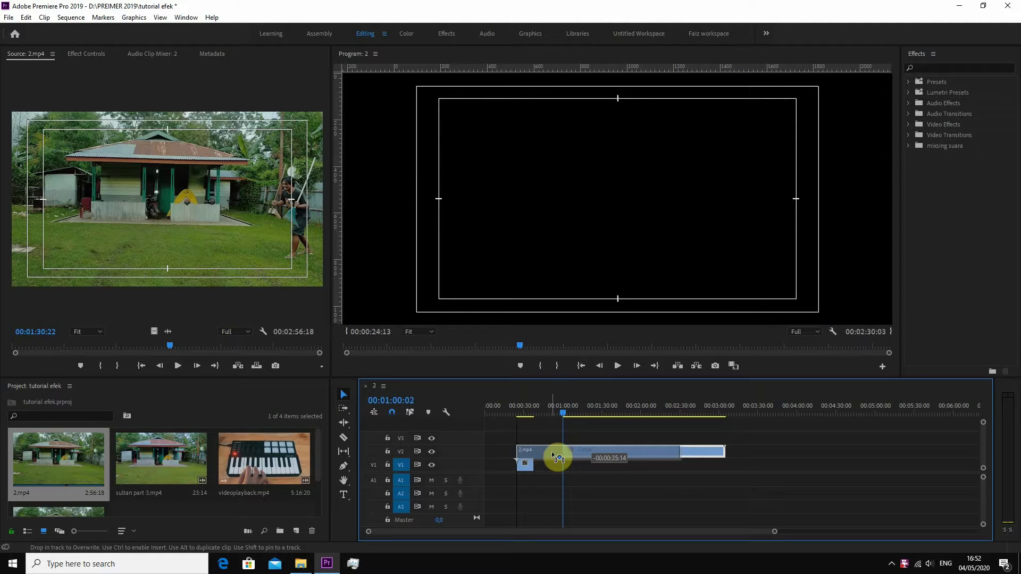
pyautogui.moveTo(551, 455); pyautogui.dragTo(556, 456)
pyautogui.moveTo(774, 532); pyautogui.dragTo(677, 535)
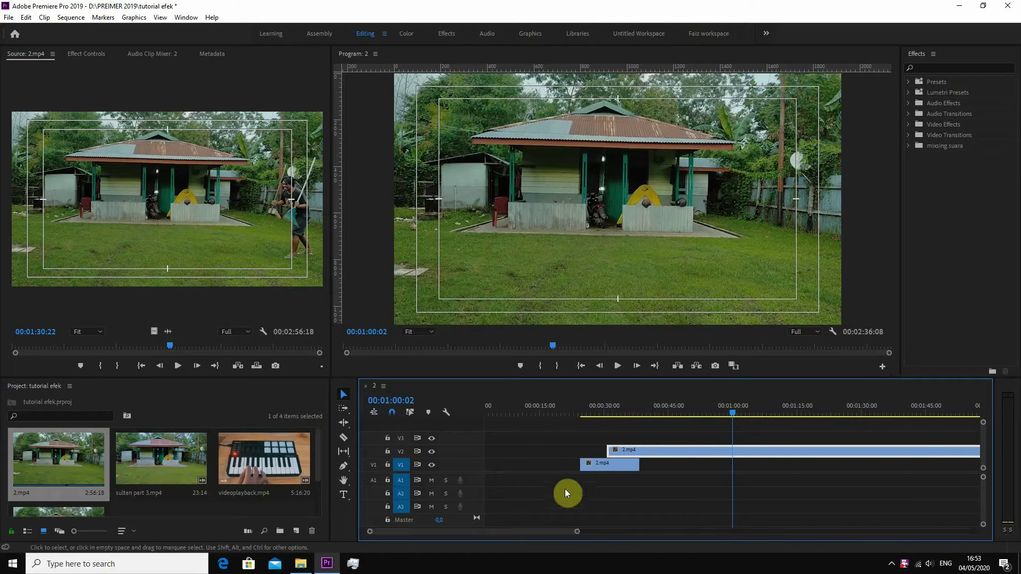
pyautogui.moveTo(592, 407)
pyautogui.mouseDown()
pyautogui.moveTo(583, 410)
pyautogui.moveTo(595, 413)
pyautogui.mouseUp()
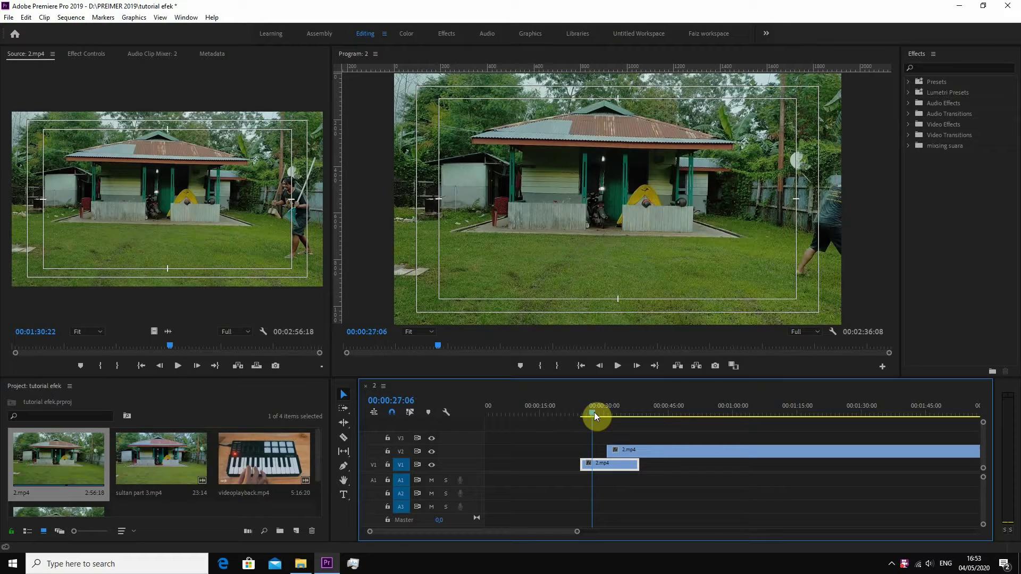
pyautogui.moveTo(594, 413); pyautogui.dragTo(601, 417)
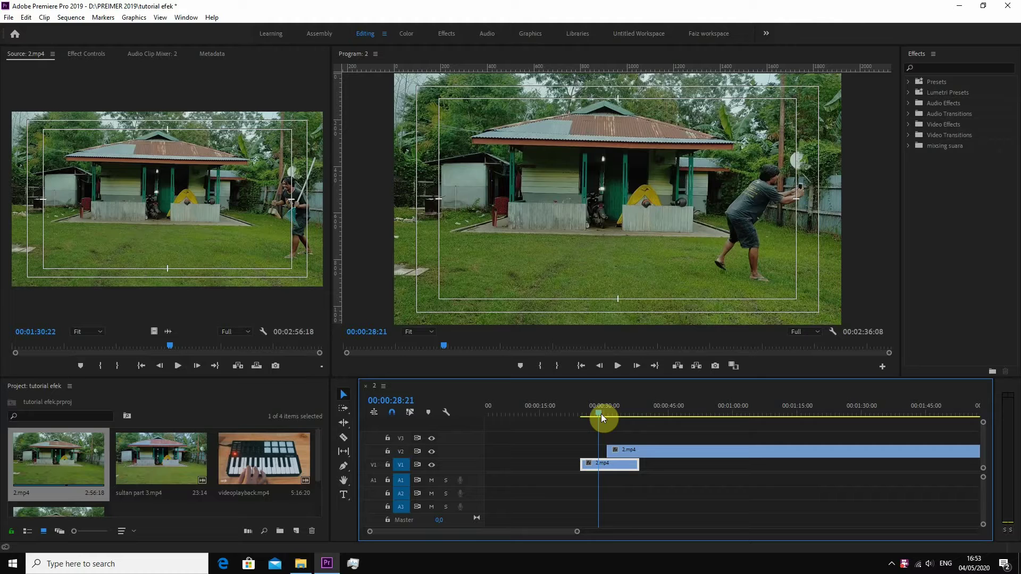
pyautogui.moveTo(638, 455); pyautogui.dragTo(631, 456)
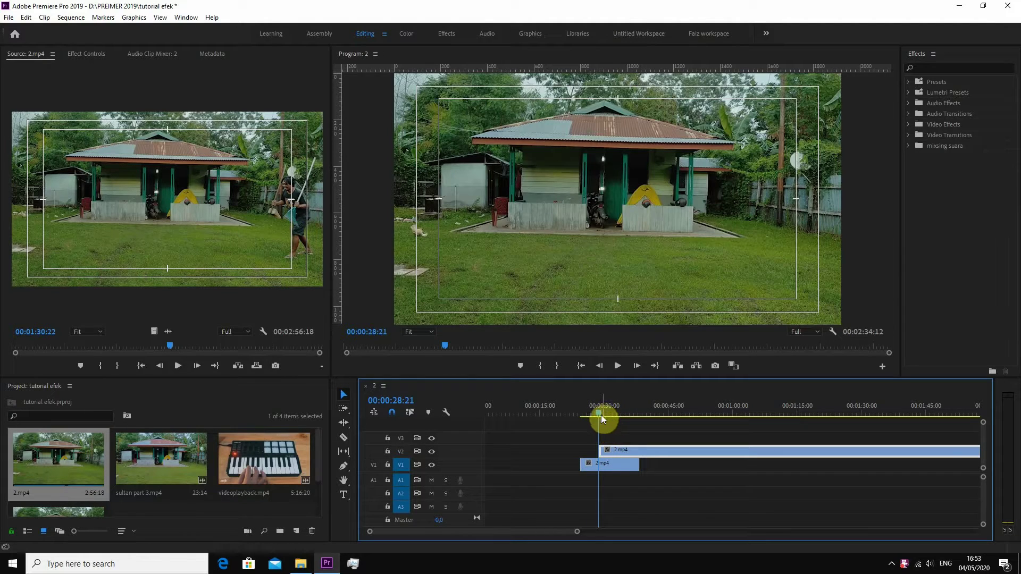
pyautogui.moveTo(601, 411); pyautogui.dragTo(627, 417)
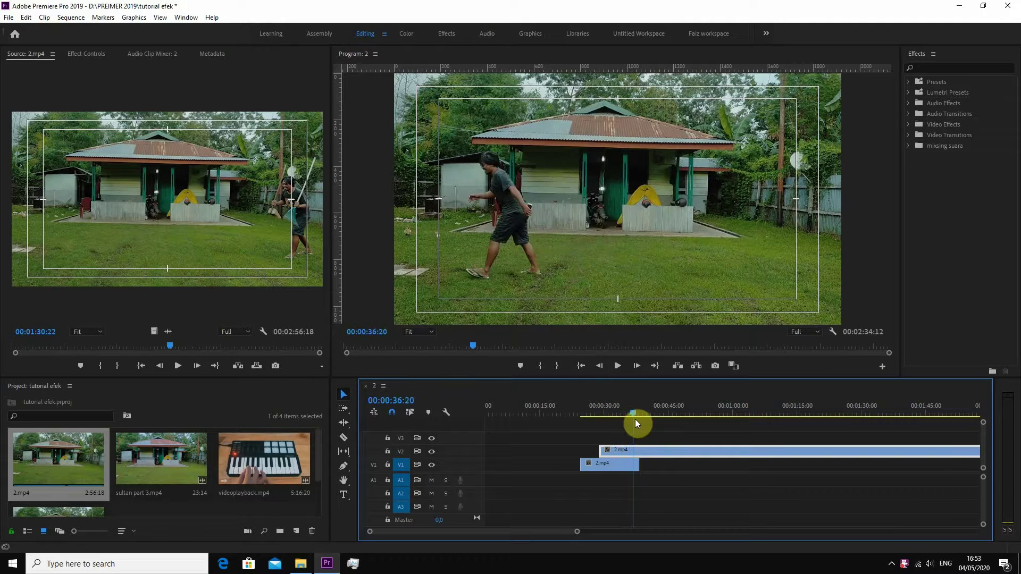
pyautogui.moveTo(627, 418)
pyautogui.mouseDown()
pyautogui.moveTo(649, 423)
pyautogui.moveTo(640, 427)
pyautogui.mouseUp()
# Step: Razor-cut the V2 clip where V1 ends, at about 00:00:35:07
pyautogui.click(347, 440)
pyautogui.click(639, 451)
pyautogui.press('v')
pyautogui.click(602, 400)
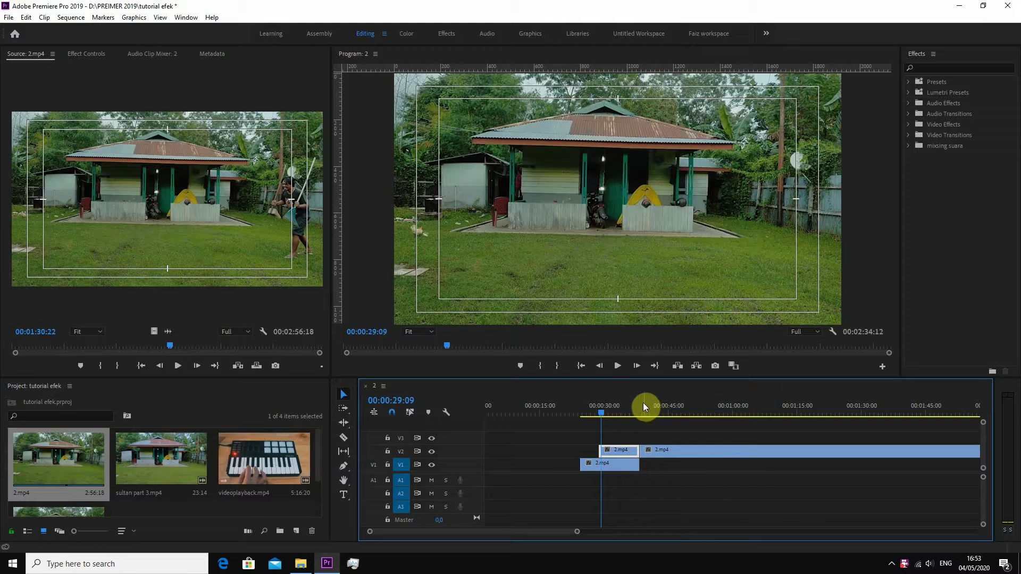
# Step: Scrub the V2 footage from the cut forward to about one minute
pyautogui.moveTo(644, 404); pyautogui.dragTo(630, 406)
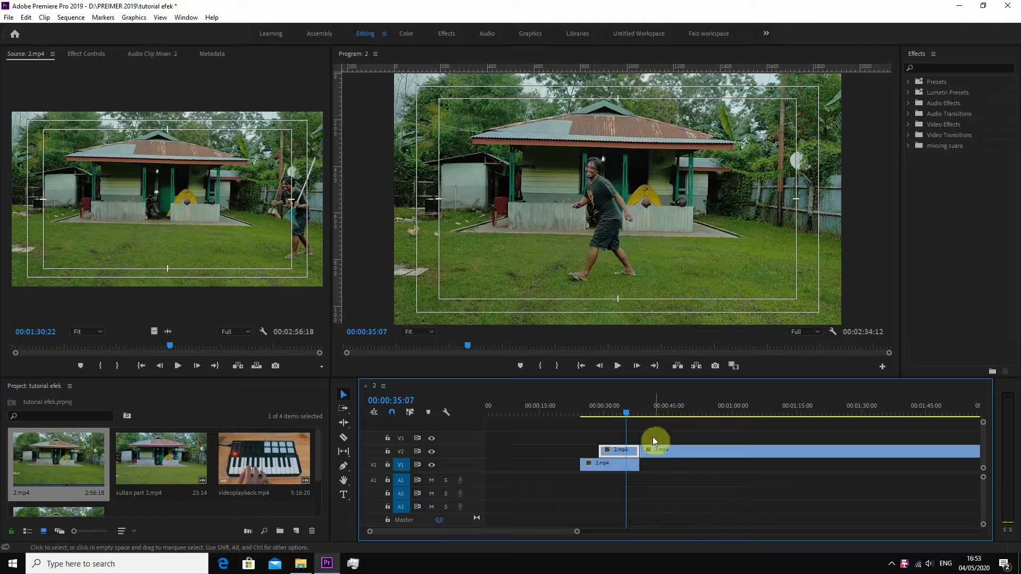
pyautogui.click(642, 415)
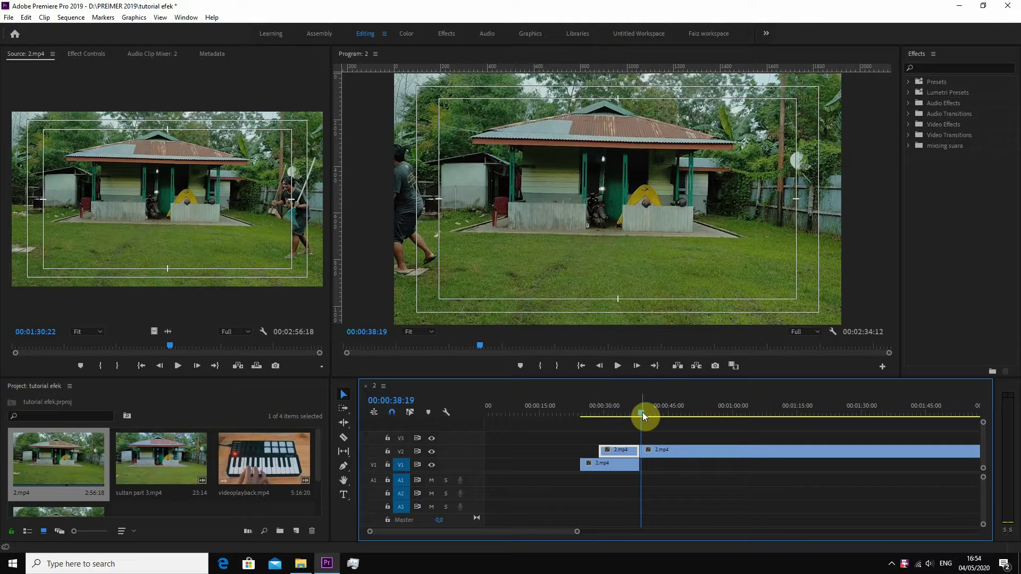
pyautogui.moveTo(642, 413); pyautogui.dragTo(664, 413)
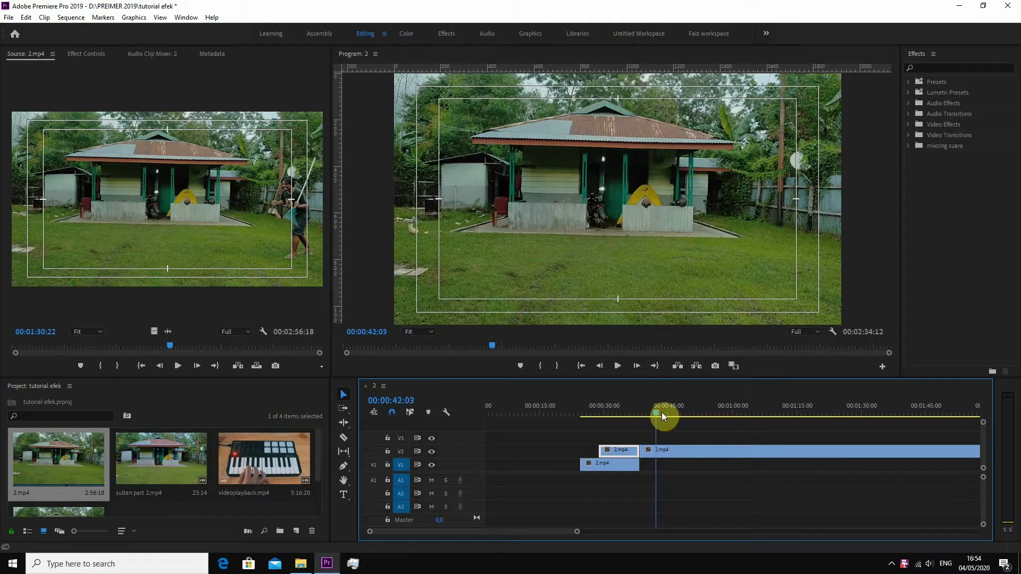
pyautogui.moveTo(664, 412); pyautogui.dragTo(764, 434)
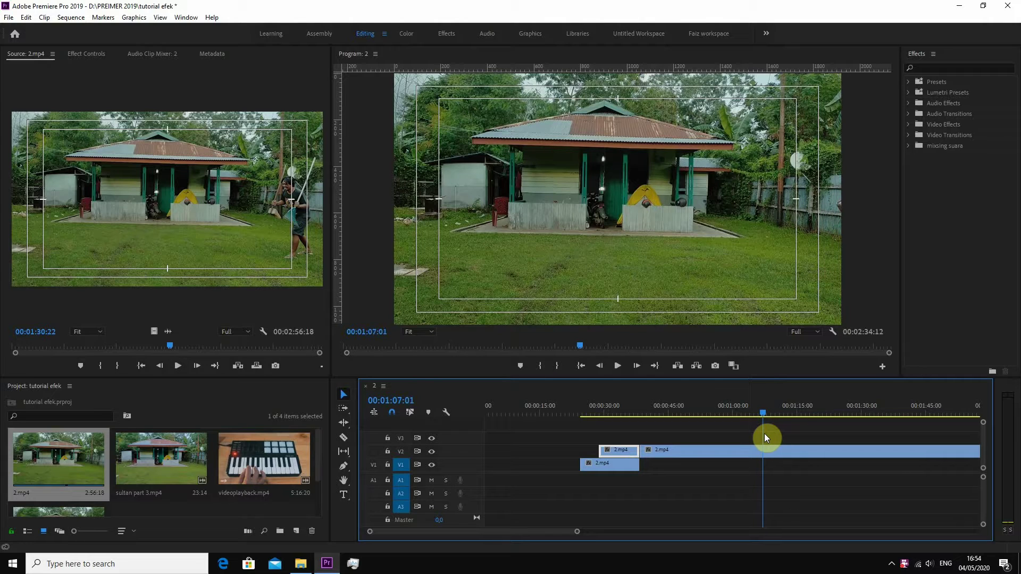
# Step: Cut the V2 clip at 00:01:06:19 and clear its middle piece
pyautogui.click(343, 437)
pyautogui.click(764, 452)
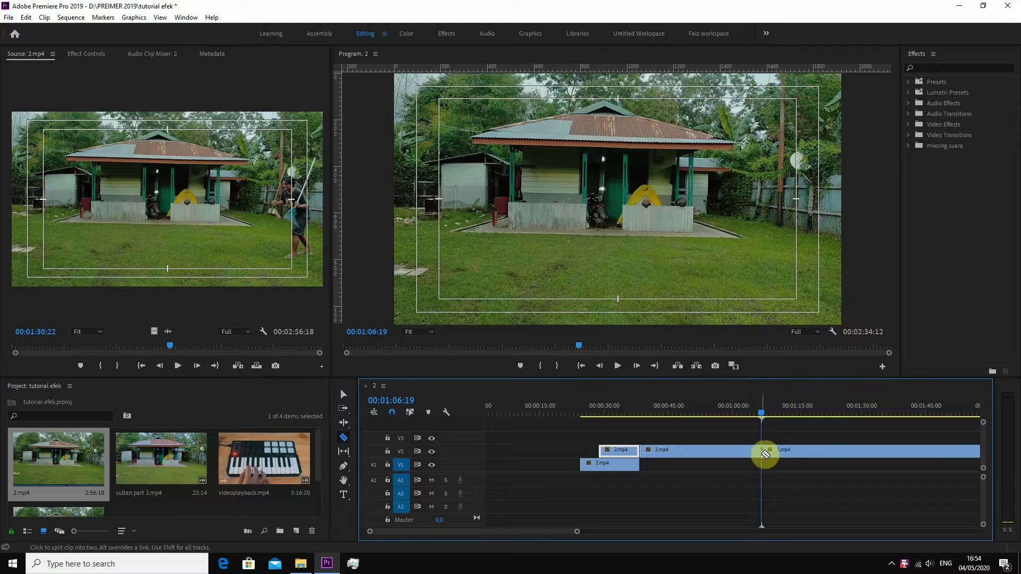
pyautogui.rightClick(741, 451)
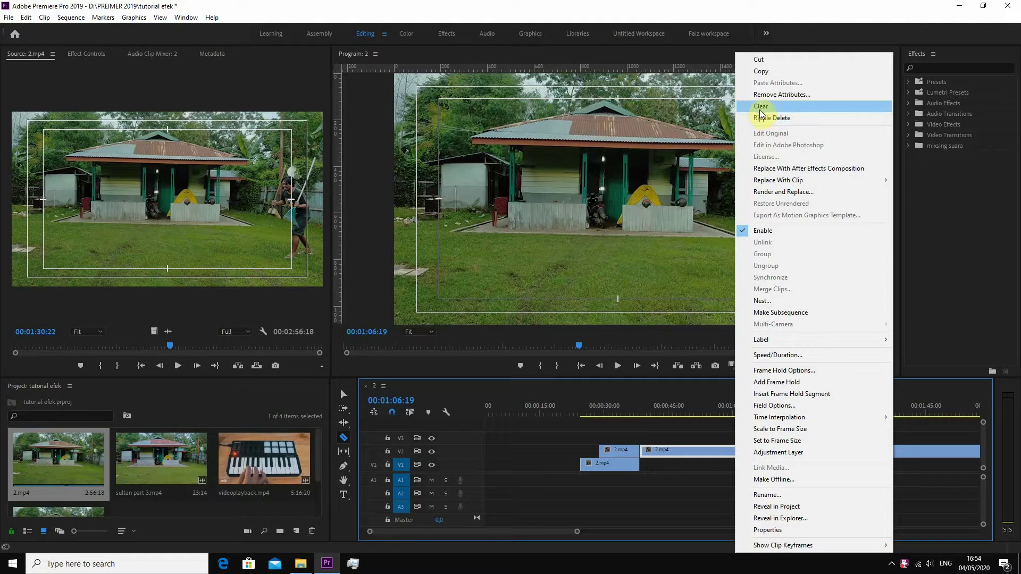
pyautogui.click(761, 108)
# Step: Move the remaining later 2.mp4 piece up onto V3 near 00:00:32
pyautogui.click(344, 395)
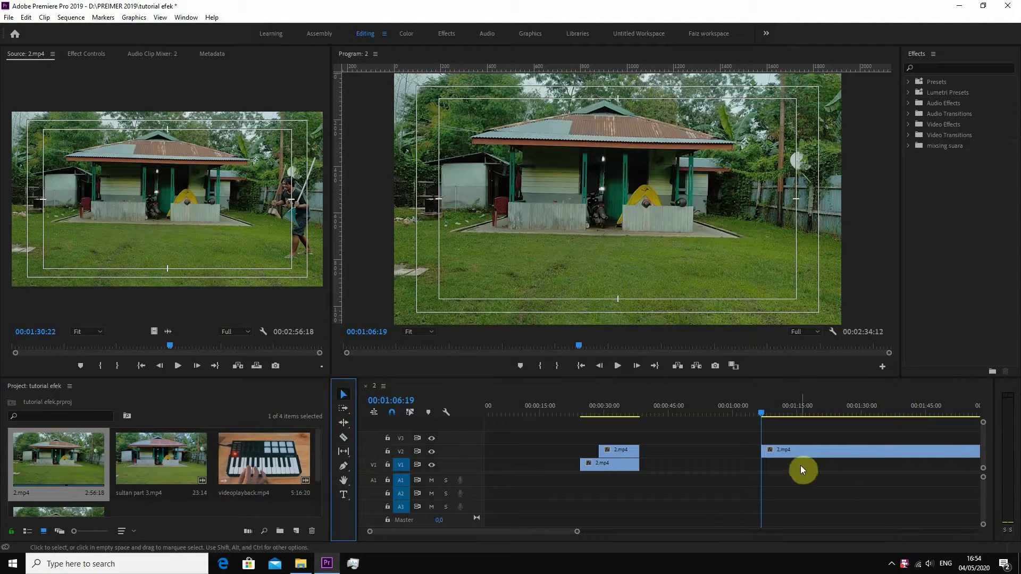
pyautogui.moveTo(804, 453); pyautogui.dragTo(662, 449)
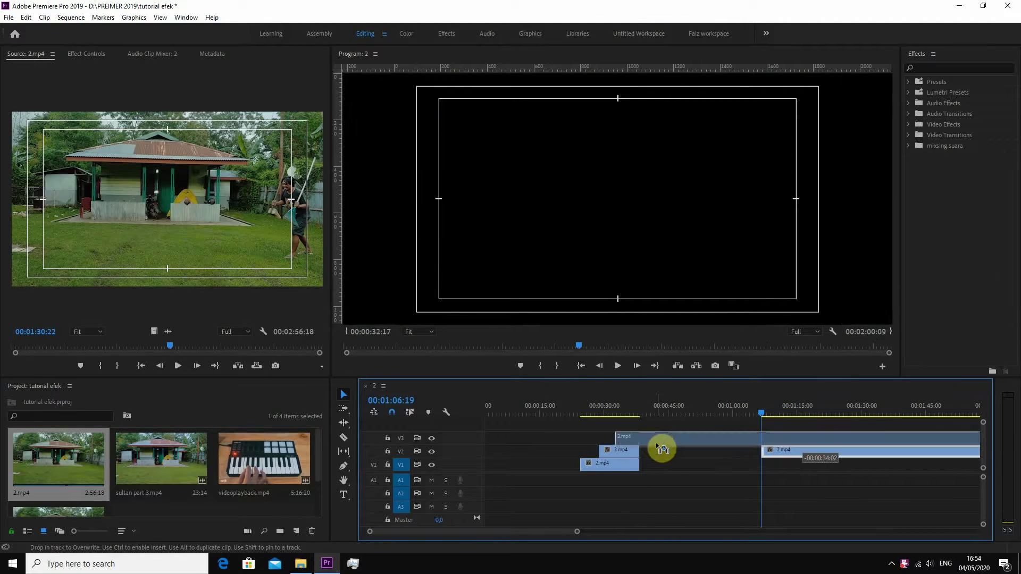
pyautogui.moveTo(662, 449); pyautogui.dragTo(654, 438)
# Step: Nudge the V3 clip slightly later and check its start around 00:00:32:17
pyautogui.click(598, 406)
pyautogui.moveTo(598, 407); pyautogui.dragTo(608, 407)
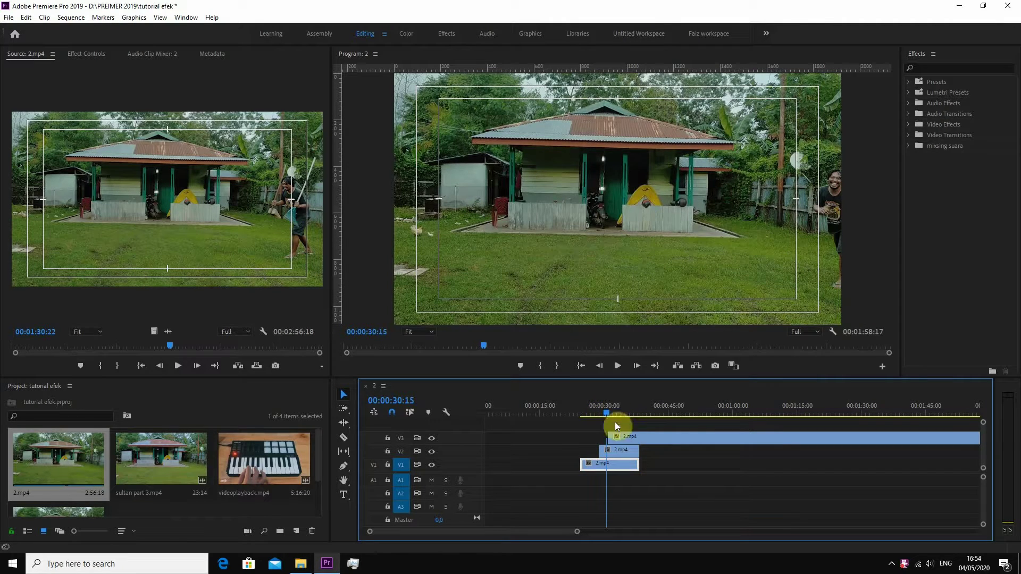
pyautogui.moveTo(625, 436); pyautogui.dragTo(650, 437)
pyautogui.moveTo(612, 416); pyautogui.dragTo(614, 413)
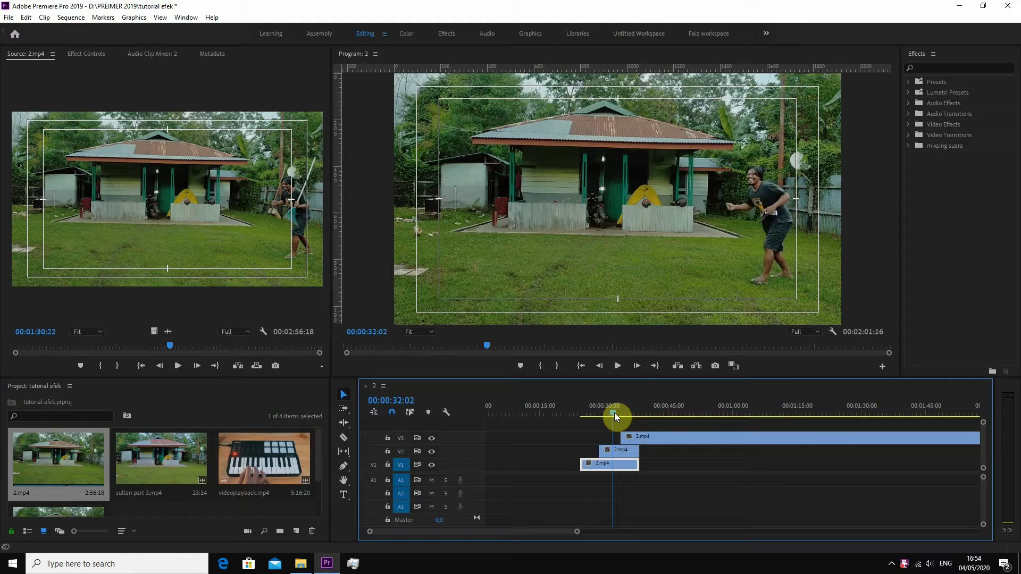
pyautogui.moveTo(615, 413); pyautogui.dragTo(614, 413)
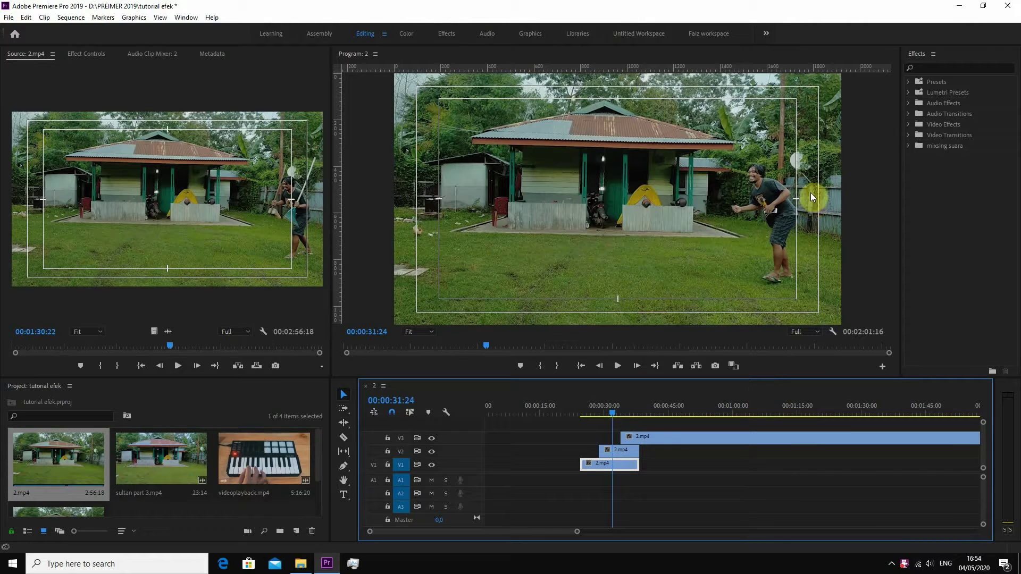
pyautogui.moveTo(612, 415); pyautogui.dragTo(635, 437)
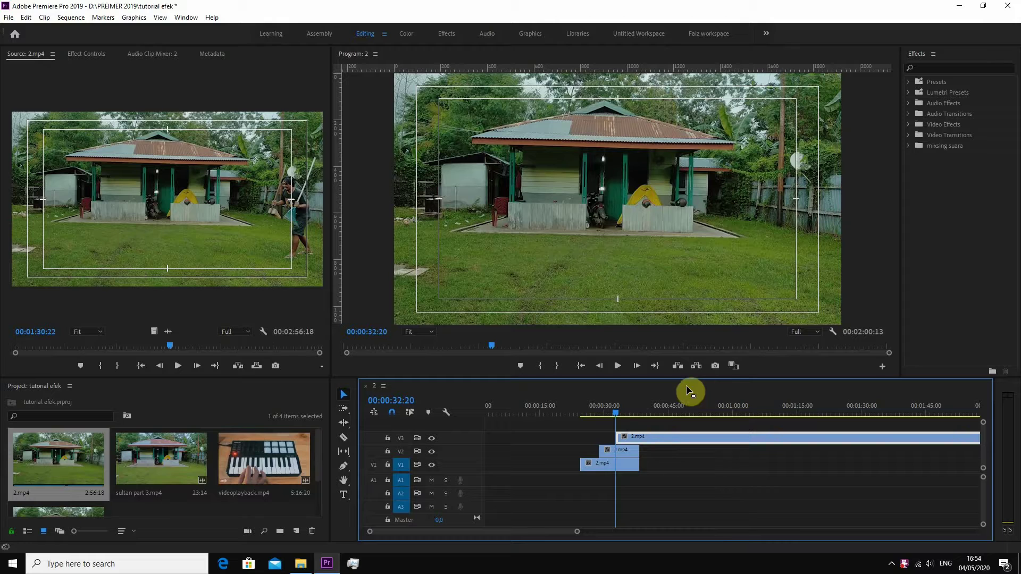
# Step: Cut the V3 clip at about 00:00:43 and clear its tail
pyautogui.press('space')
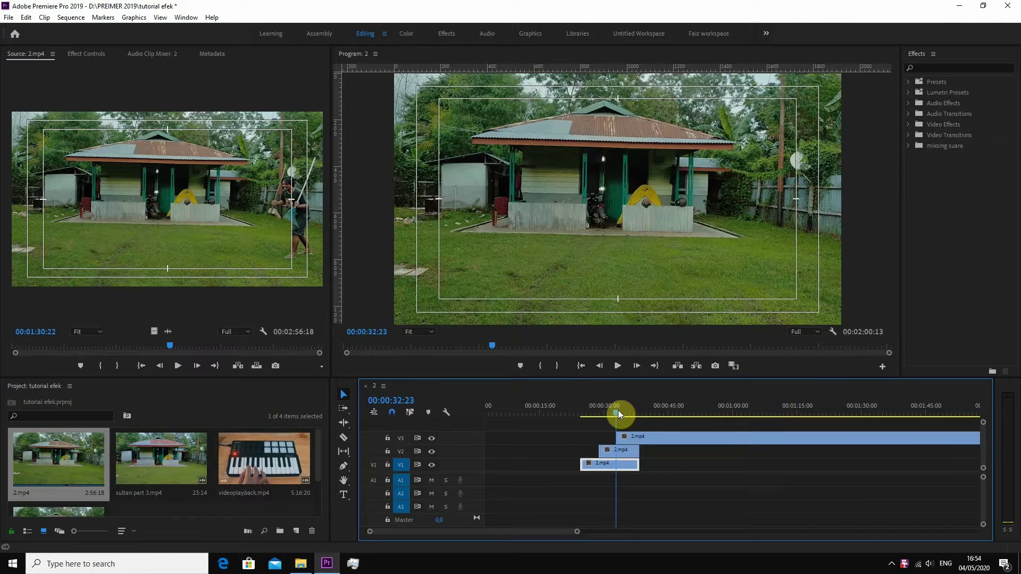
pyautogui.moveTo(627, 414); pyautogui.dragTo(662, 430)
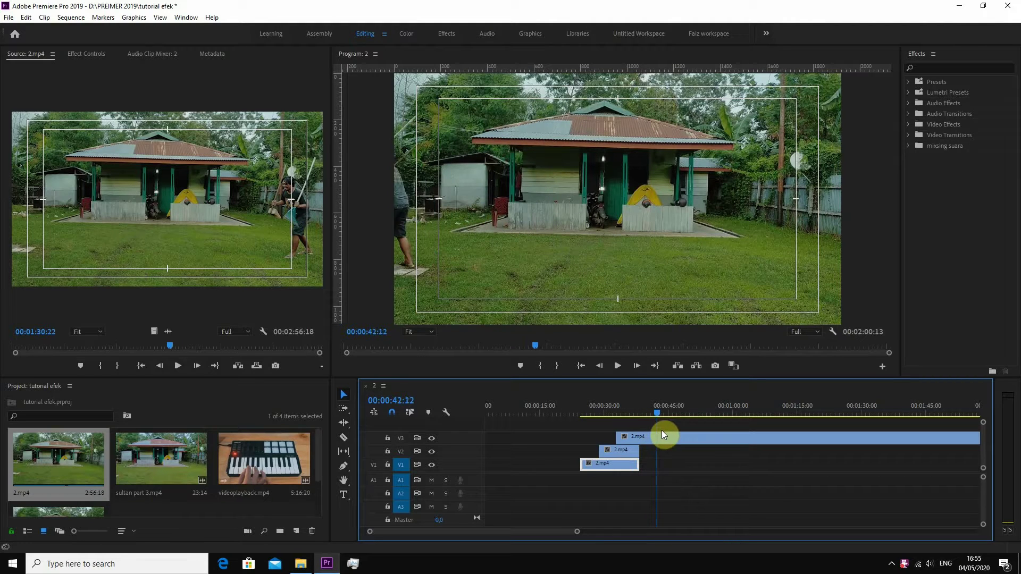
pyautogui.click(345, 439)
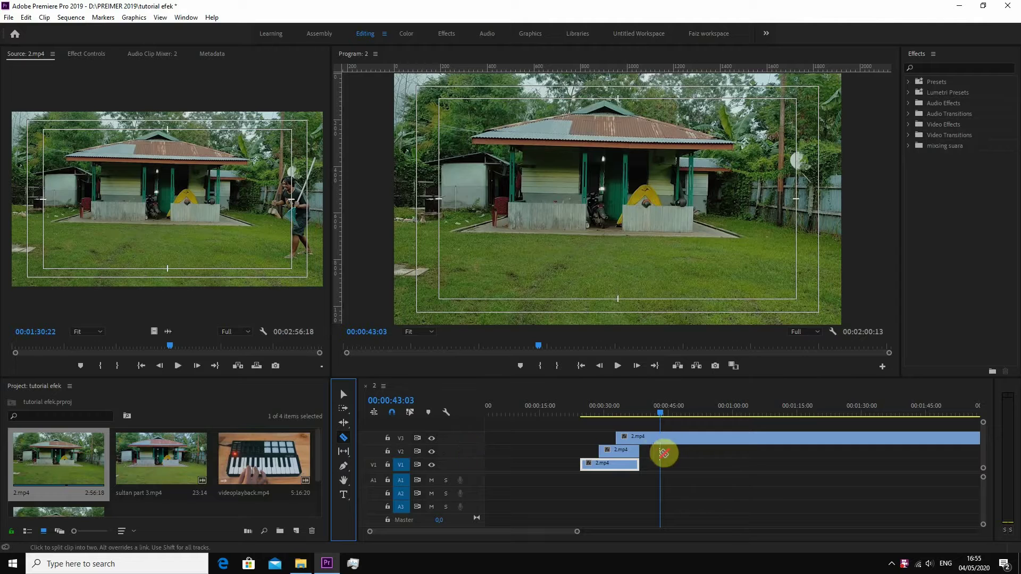
pyautogui.click(661, 437)
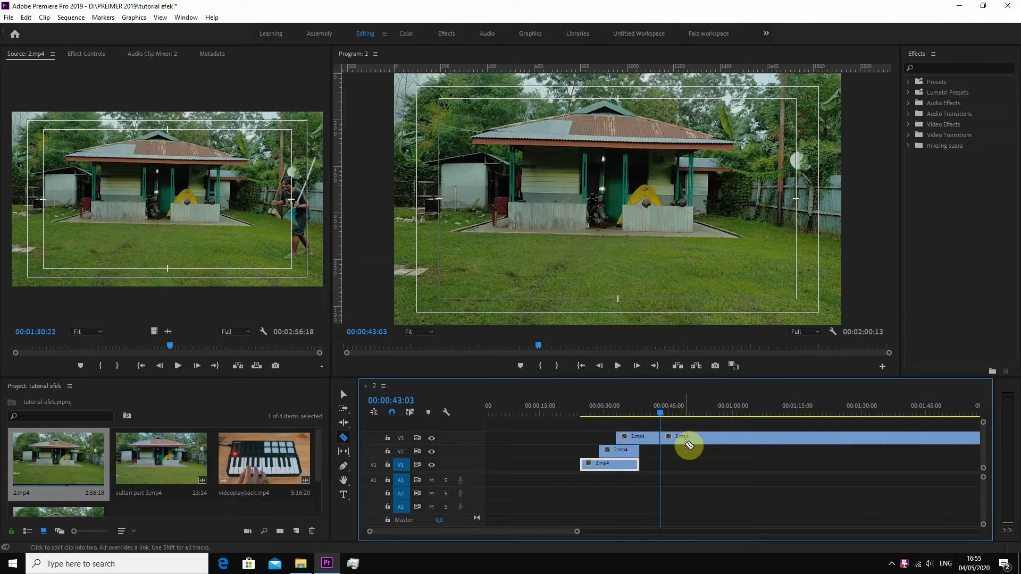
pyautogui.rightClick(686, 442)
pyautogui.click(726, 108)
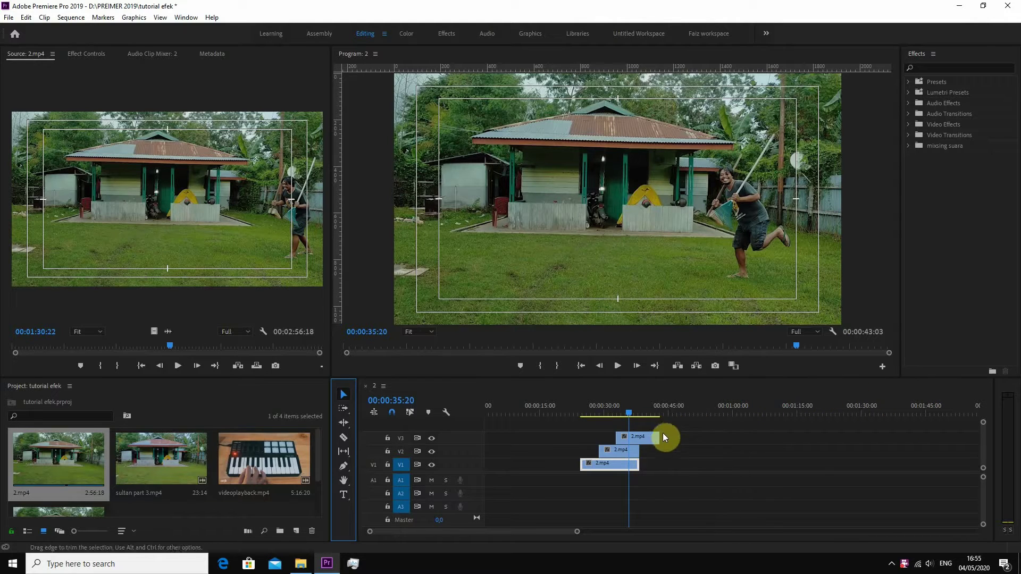
# Step: Extend the V2 and V1 clips to end with V3, then preview the ending
pyautogui.moveTo(643, 452); pyautogui.dragTo(661, 453)
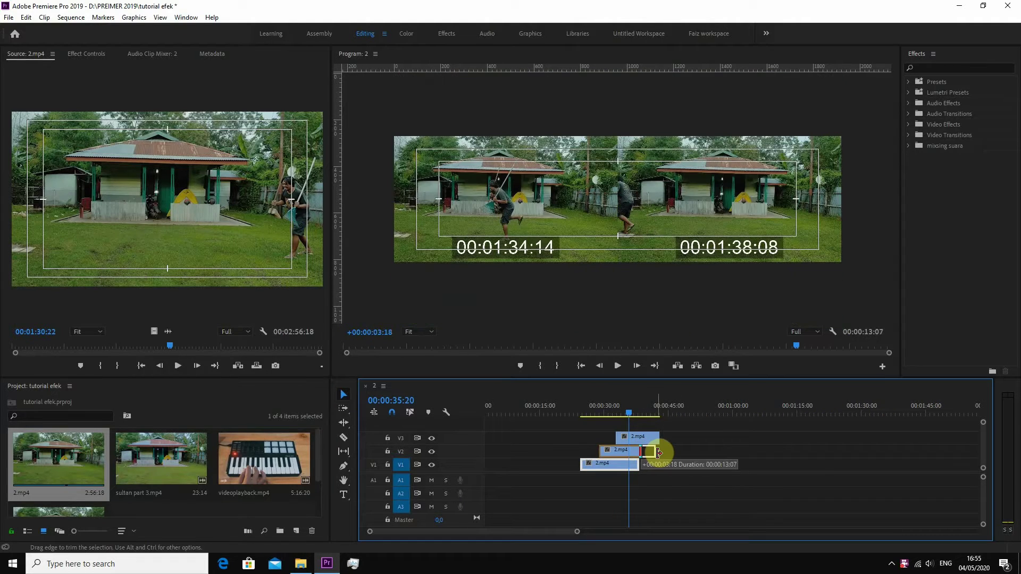
pyautogui.moveTo(639, 466); pyautogui.dragTo(659, 467)
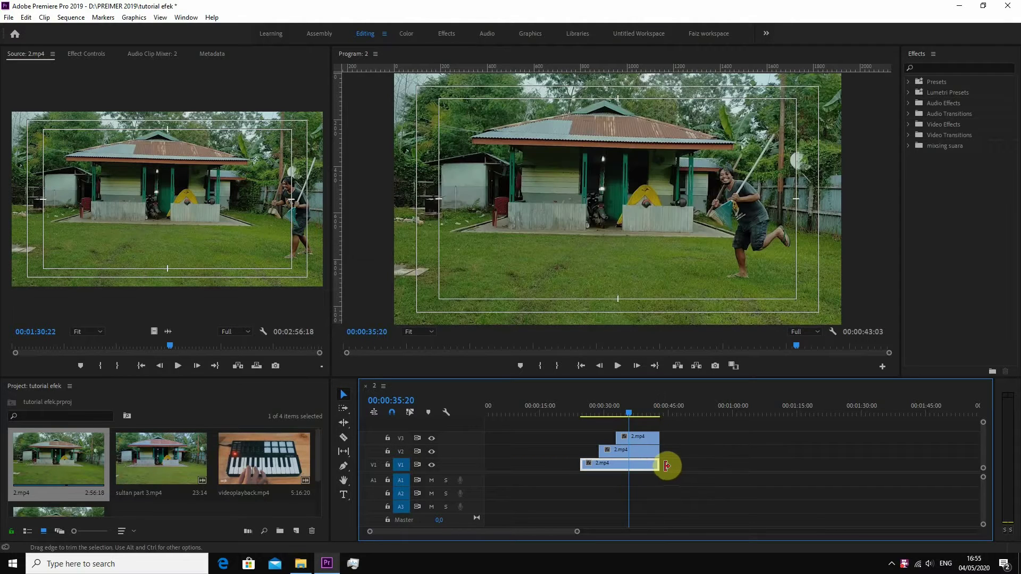
pyautogui.moveTo(643, 412); pyautogui.dragTo(656, 413)
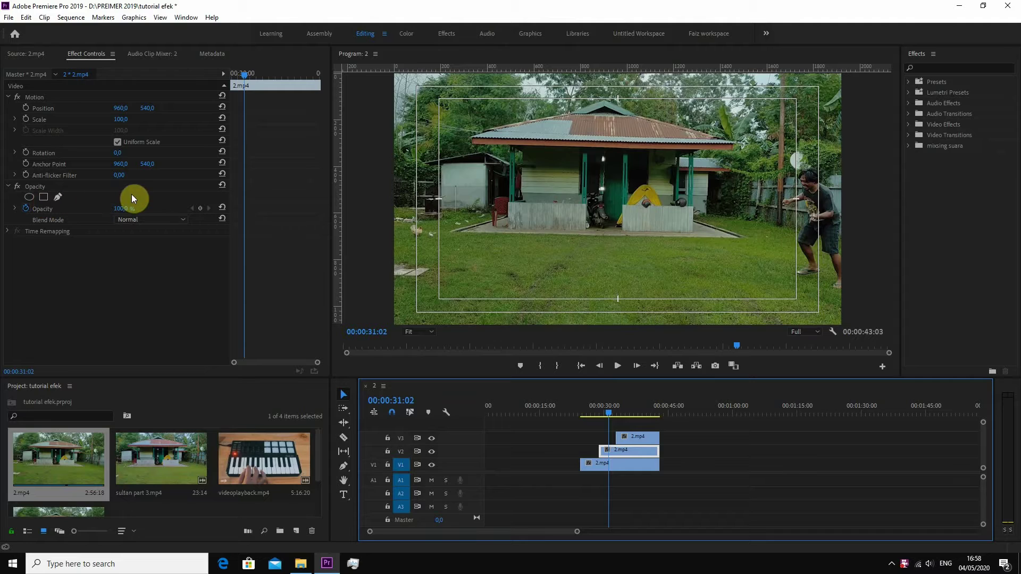
# Step: Add an opacity mask to V2, place it over the right-hand person, and enable Mask Path keyframing
pyautogui.click(42, 196)
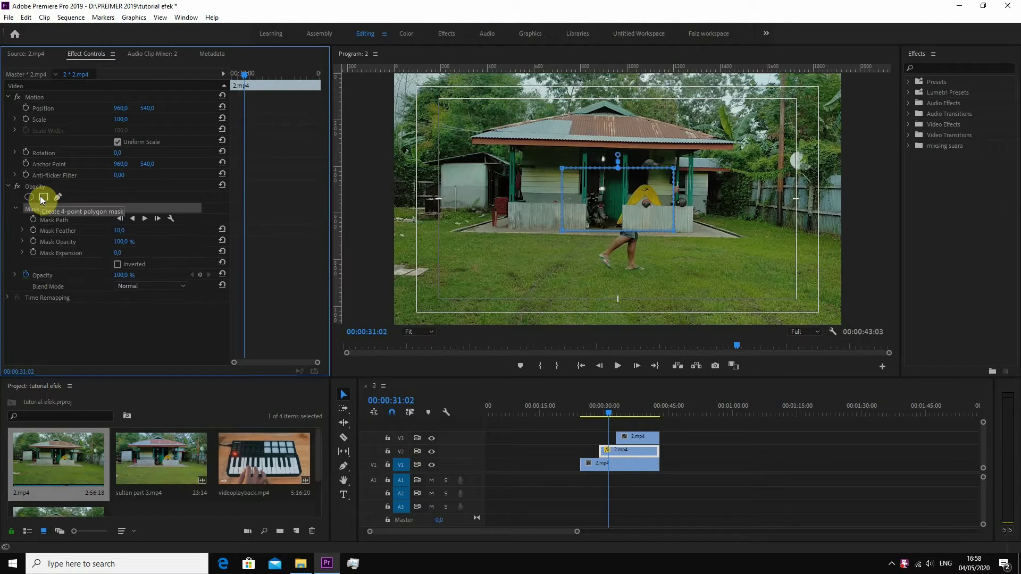
pyautogui.moveTo(645, 197); pyautogui.dragTo(662, 189)
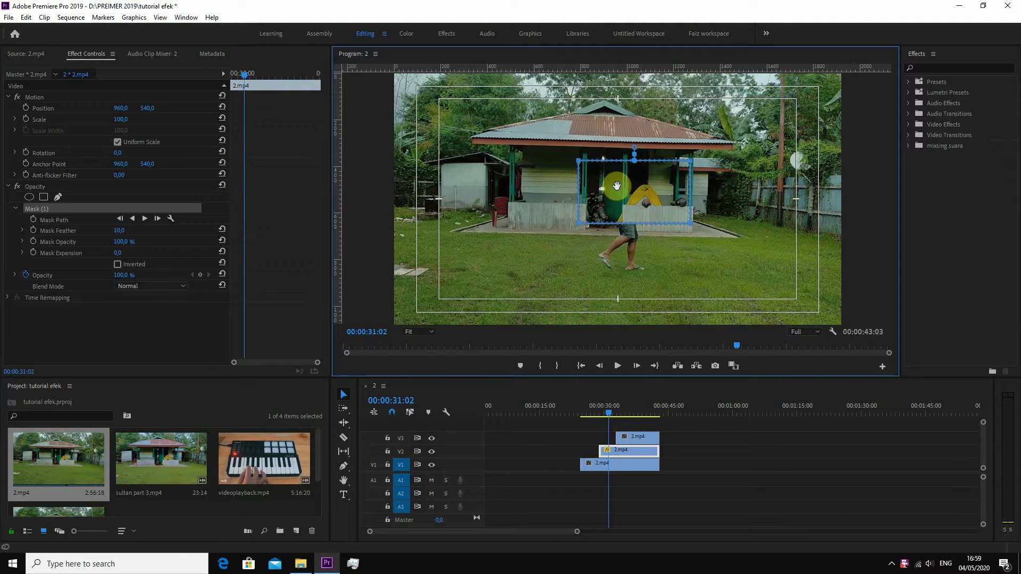
pyautogui.moveTo(617, 185)
pyautogui.mouseDown()
pyautogui.moveTo(778, 212)
pyautogui.moveTo(791, 189)
pyautogui.mouseUp()
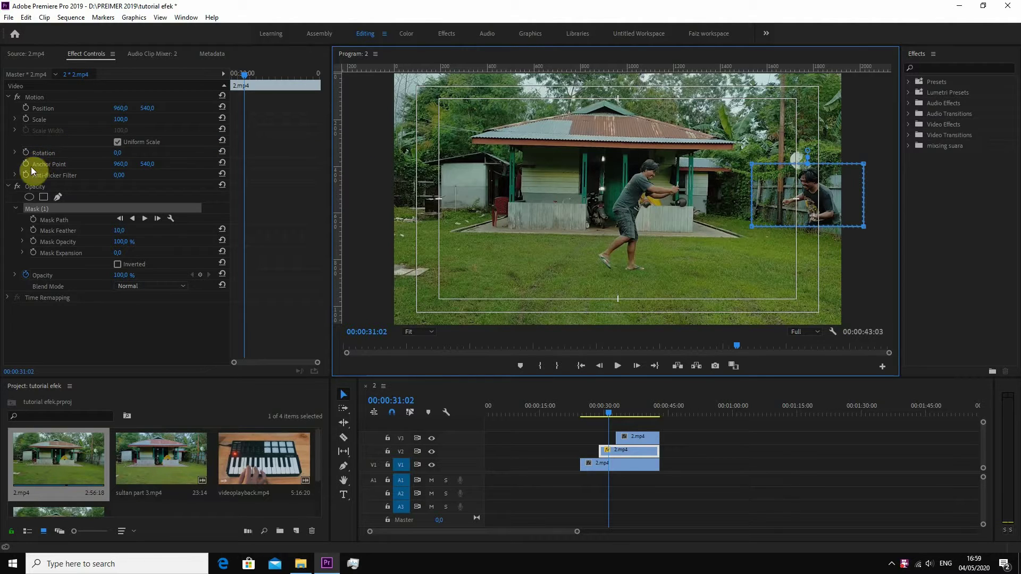
pyautogui.click(35, 220)
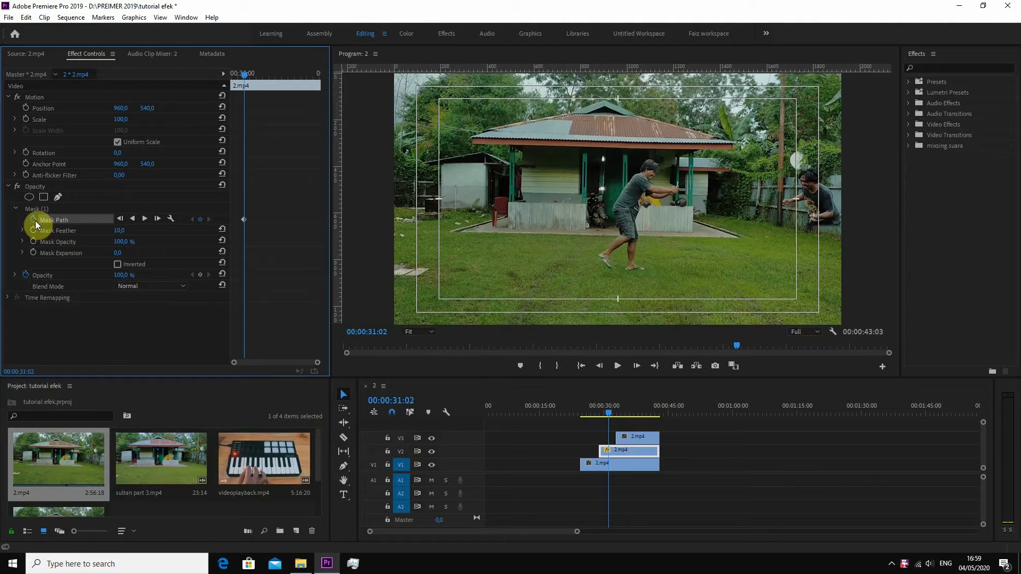
# Step: Stretch the mask's lower corners down to the ground around the figure
pyautogui.click(40, 208)
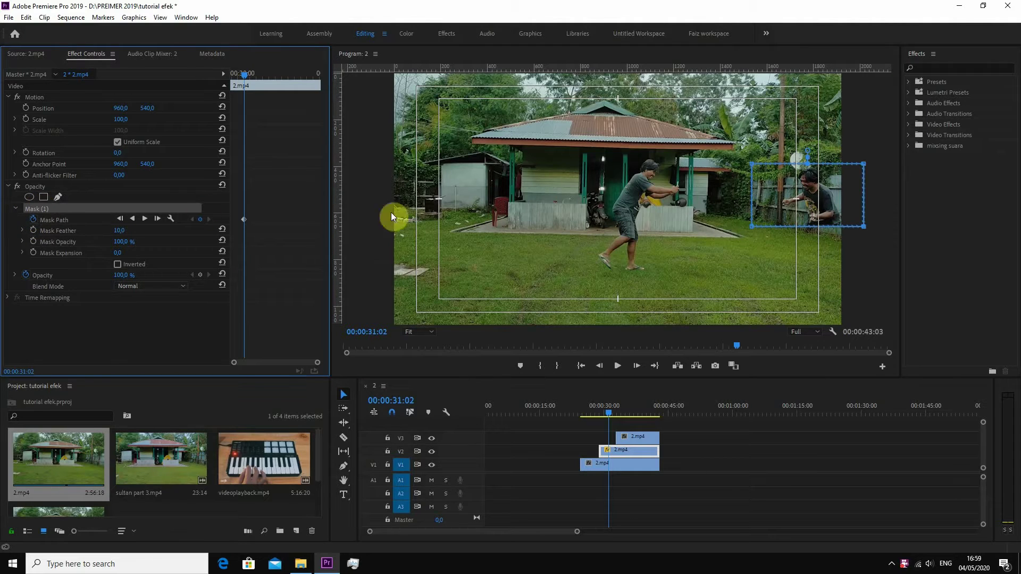
pyautogui.click(806, 267)
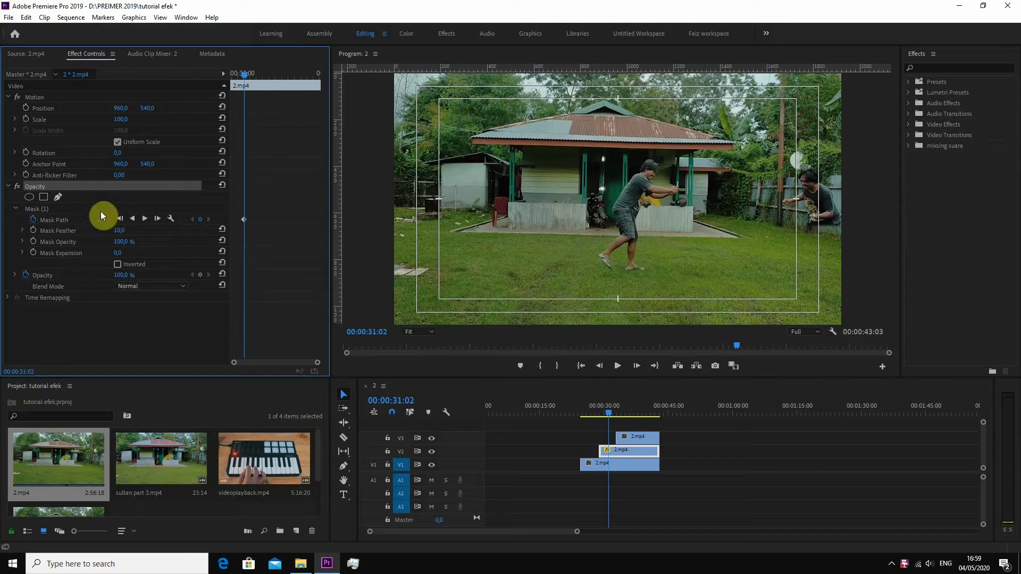
pyautogui.click(35, 210)
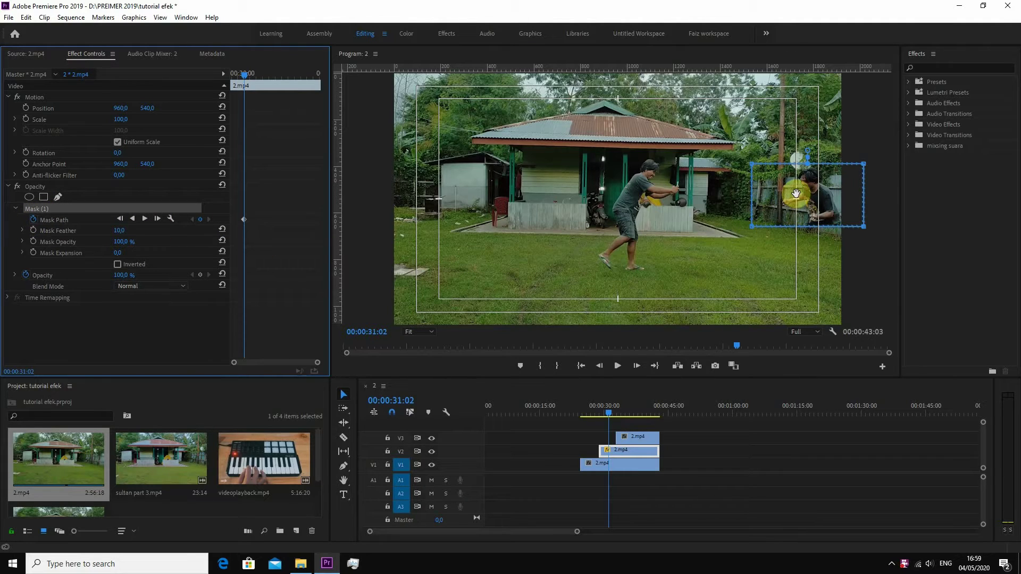
pyautogui.moveTo(754, 229)
pyautogui.mouseDown()
pyautogui.moveTo(792, 280)
pyautogui.moveTo(793, 302)
pyautogui.mouseUp()
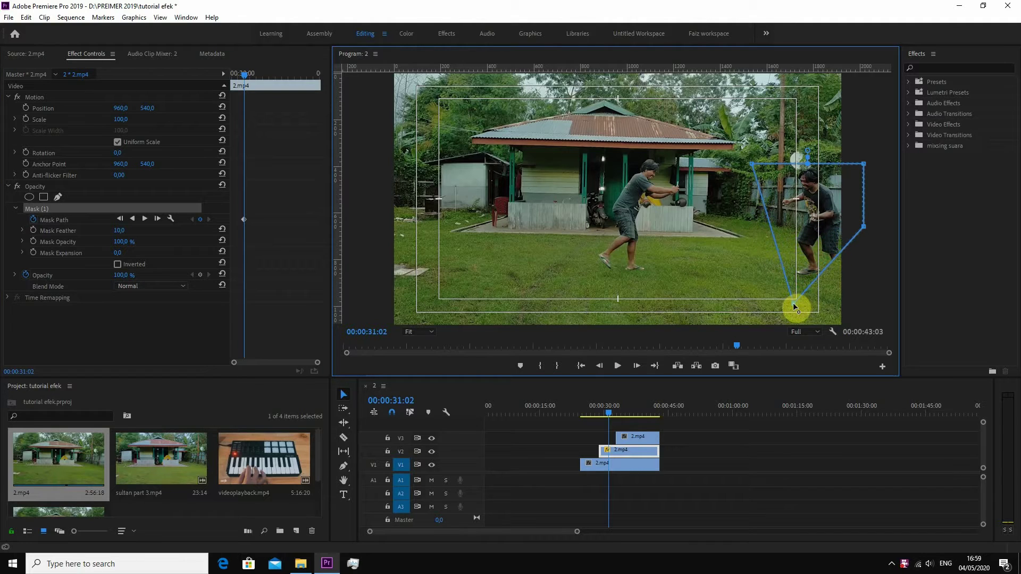
pyautogui.moveTo(863, 232); pyautogui.dragTo(859, 294)
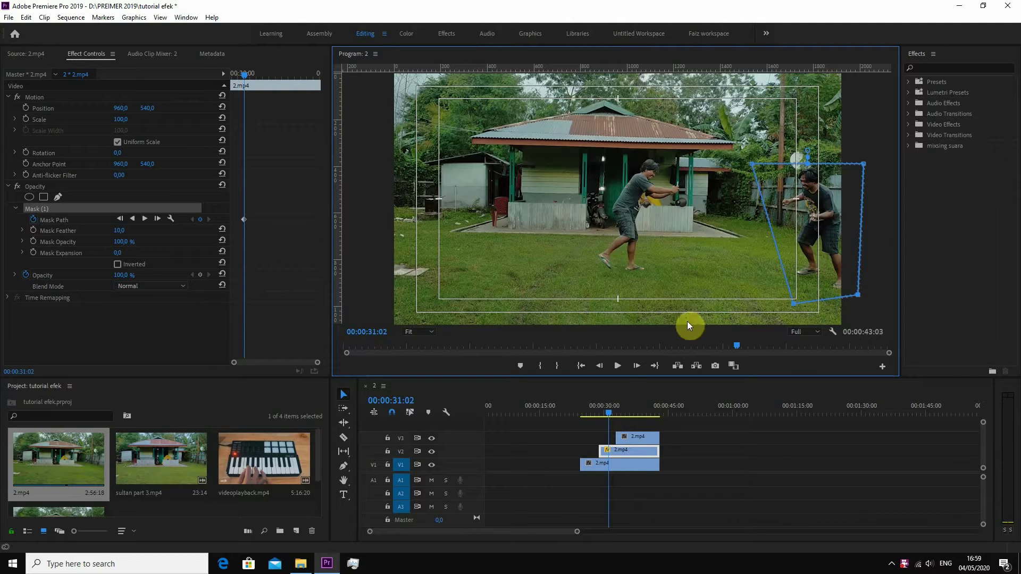
pyautogui.moveTo(610, 407); pyautogui.dragTo(611, 411)
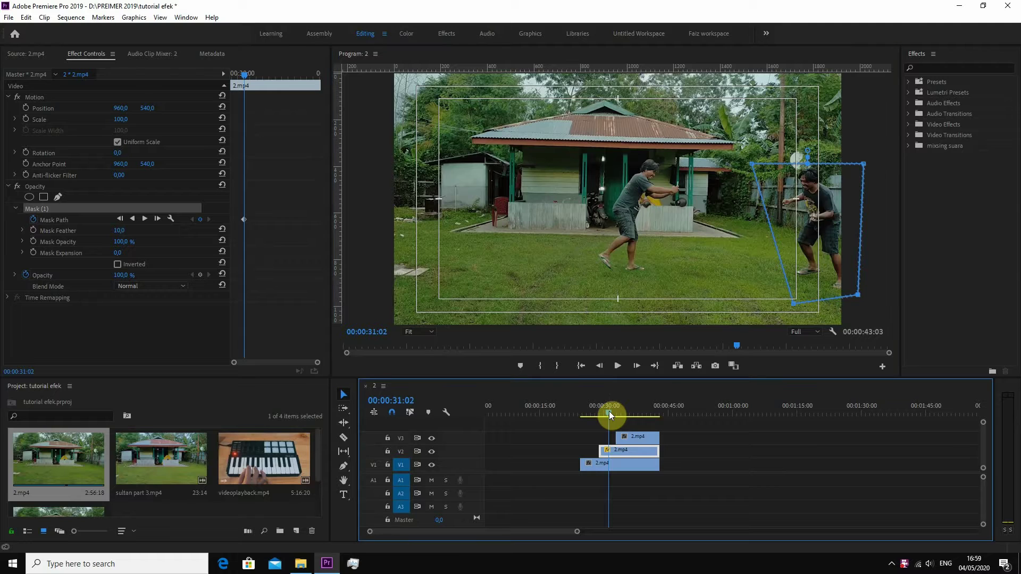
# Step: Keyframe the mask shifting left with the clone through 00:00:32:11
pyautogui.moveTo(809, 233); pyautogui.dragTo(797, 235)
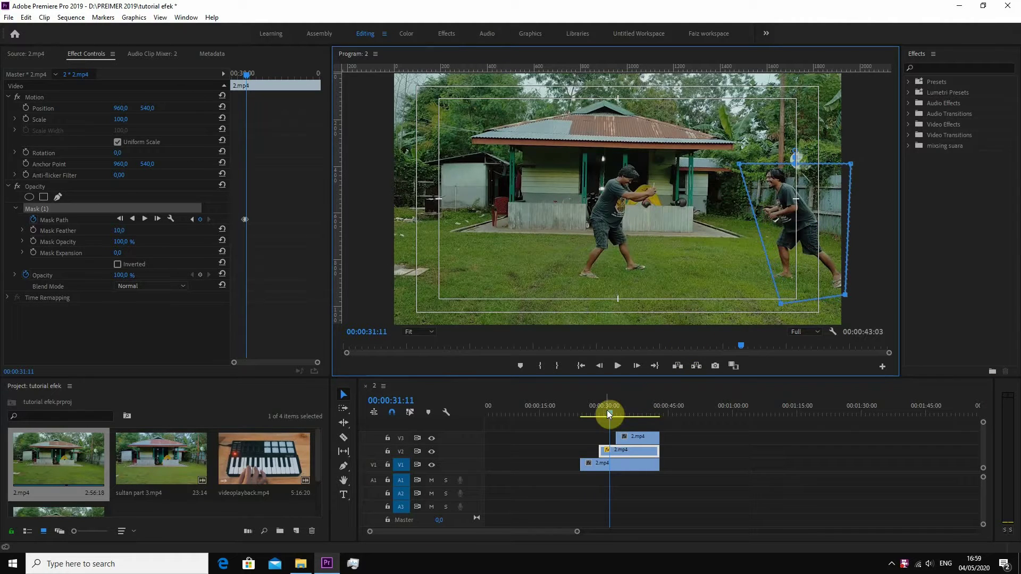
pyautogui.moveTo(609, 412); pyautogui.dragTo(614, 412)
pyautogui.moveTo(792, 224); pyautogui.dragTo(751, 225)
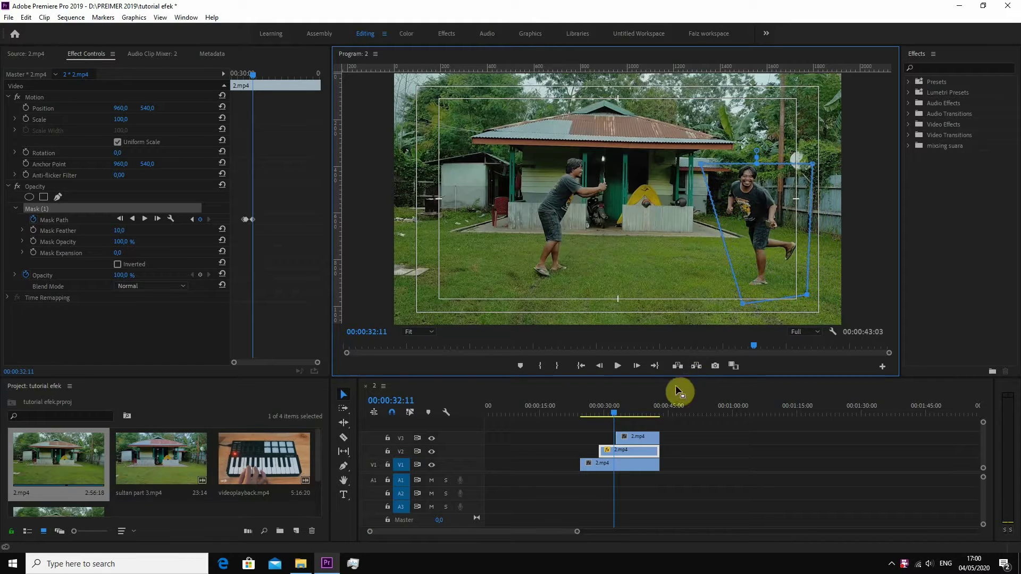
# Step: Hide track V3, reselect V2 and keyframe the mask onto the clone at 33:14
pyautogui.click(431, 451)
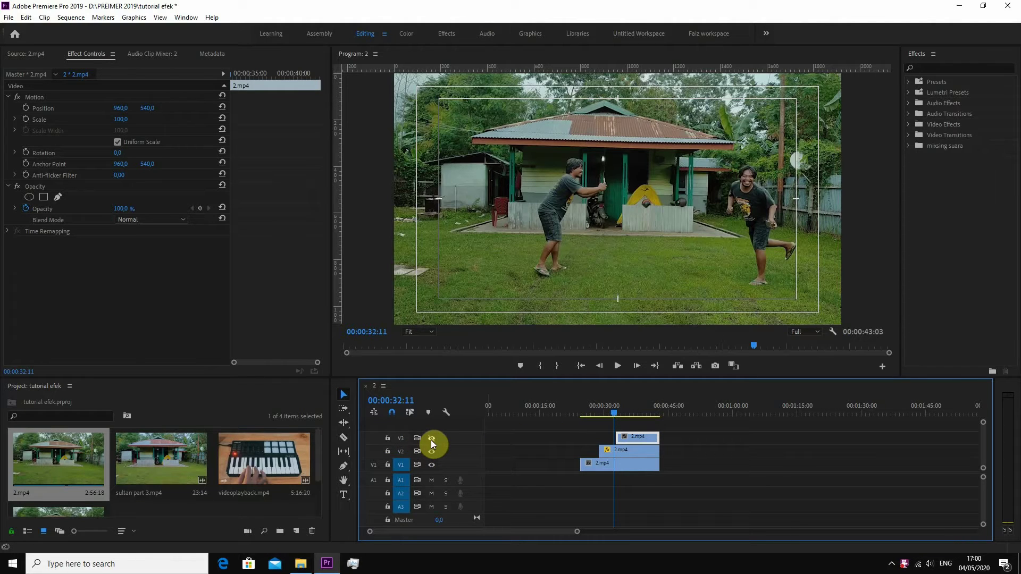
pyautogui.click(432, 438)
pyautogui.click(775, 223)
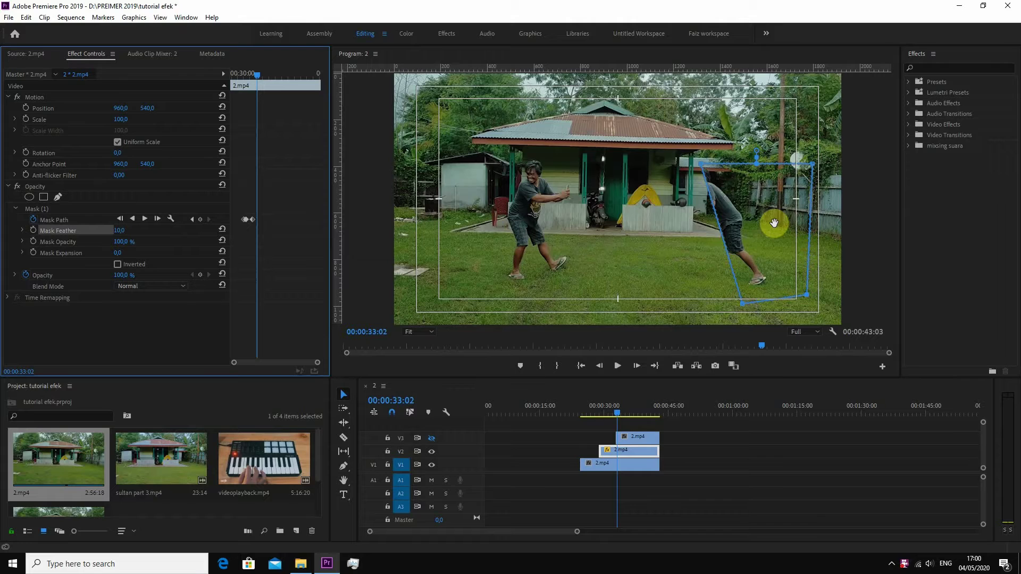
pyautogui.moveTo(755, 244); pyautogui.dragTo(717, 245)
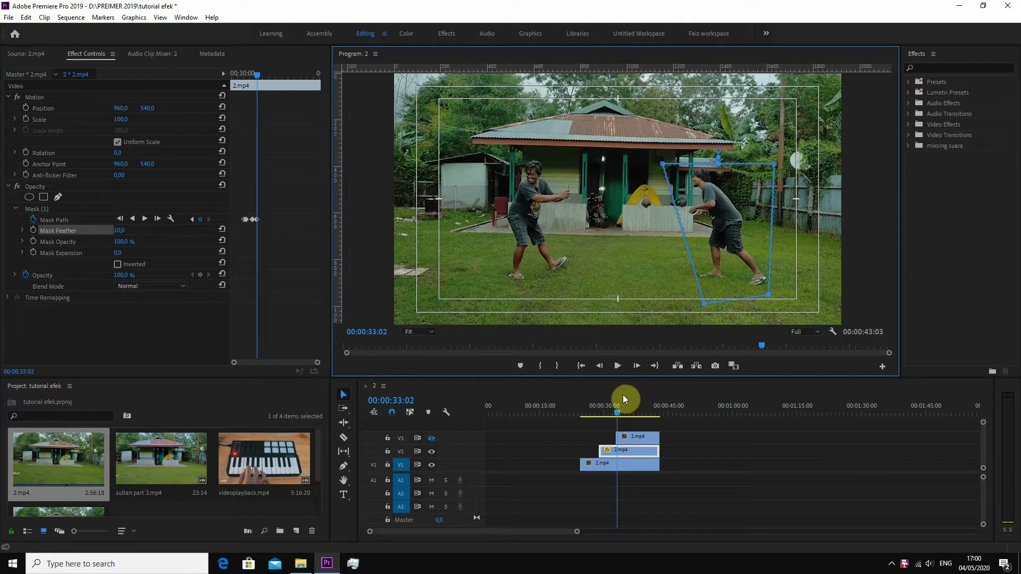
pyautogui.moveTo(620, 413); pyautogui.dragTo(620, 410)
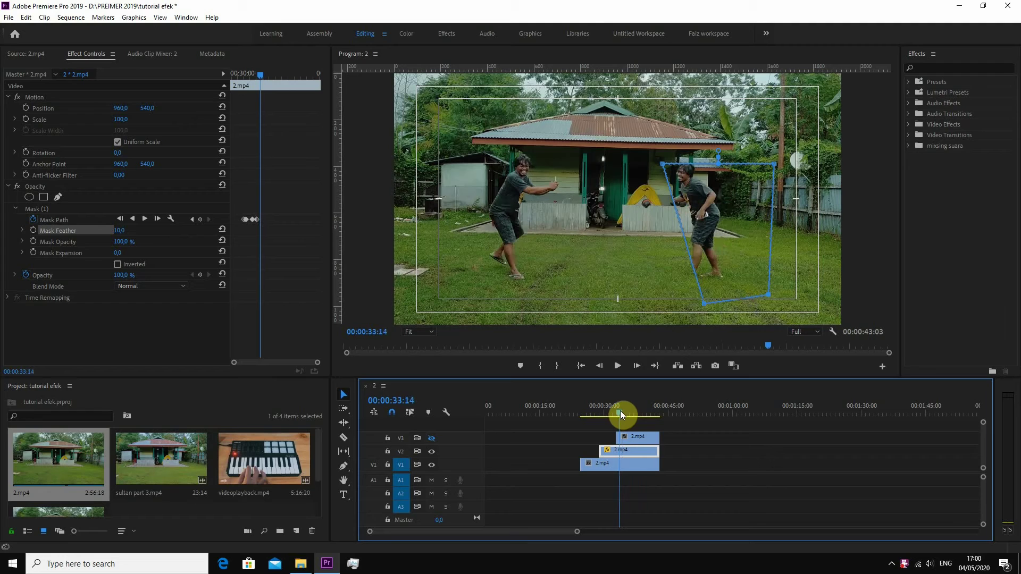
pyautogui.moveTo(738, 239); pyautogui.dragTo(703, 234)
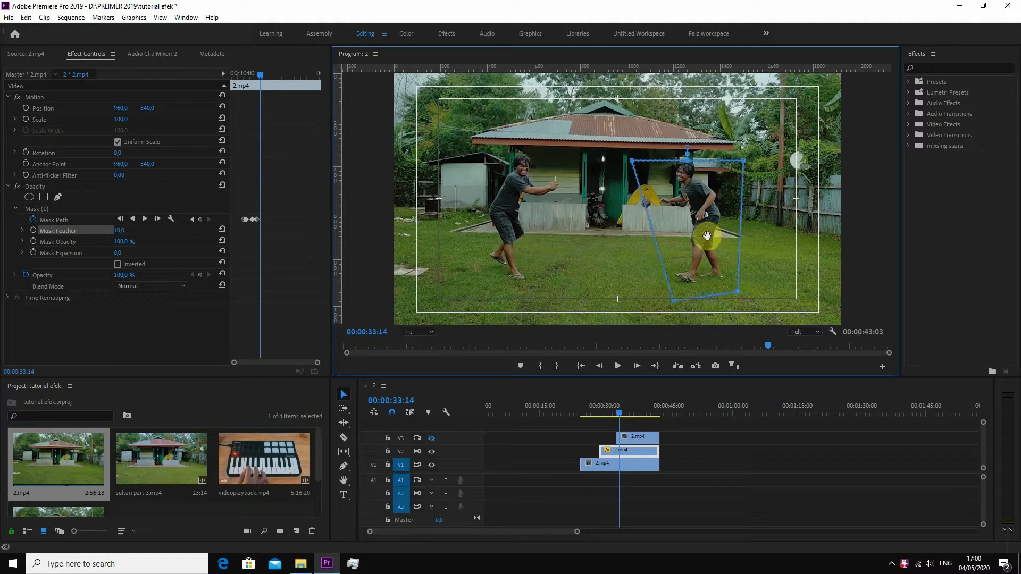
pyautogui.click(623, 413)
# Step: Keep keyframing the mask from 34:11 onward, then play back the masked section
pyautogui.moveTo(622, 413); pyautogui.dragTo(624, 414)
pyautogui.moveTo(687, 264)
pyautogui.mouseDown()
pyautogui.moveTo(652, 232)
pyautogui.moveTo(604, 228)
pyautogui.moveTo(575, 255)
pyautogui.mouseUp()
pyautogui.press('Right')
pyautogui.press('Right')
pyautogui.press('Right')
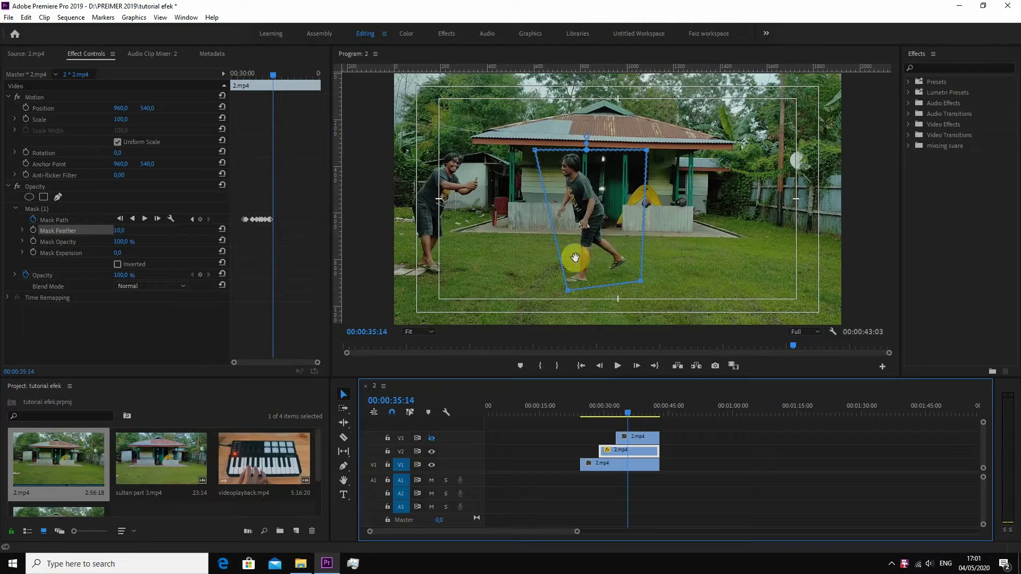
pyautogui.press('Right')
pyautogui.press('Right')
pyautogui.press('Right')
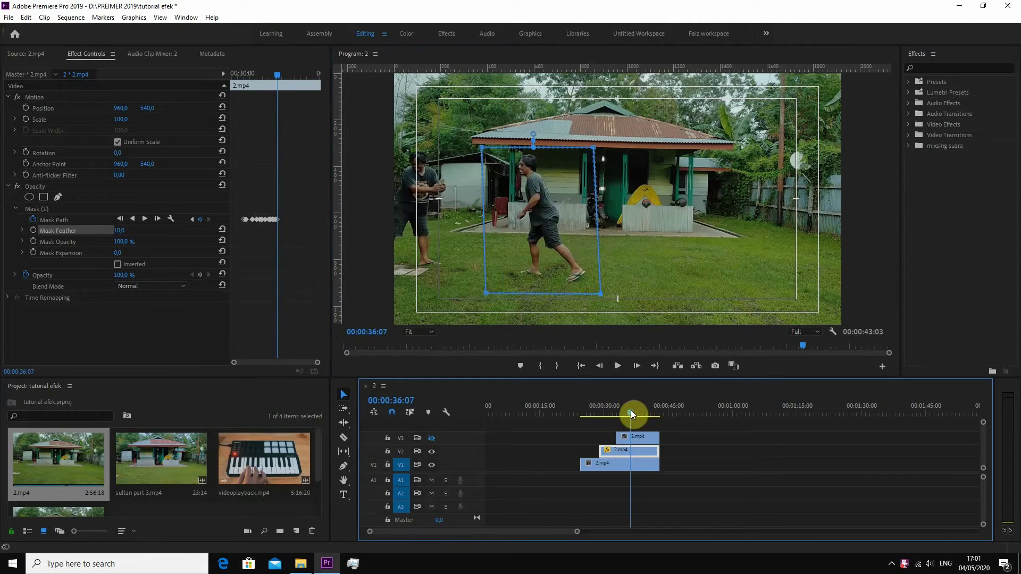
pyautogui.moveTo(630, 414); pyautogui.dragTo(637, 410)
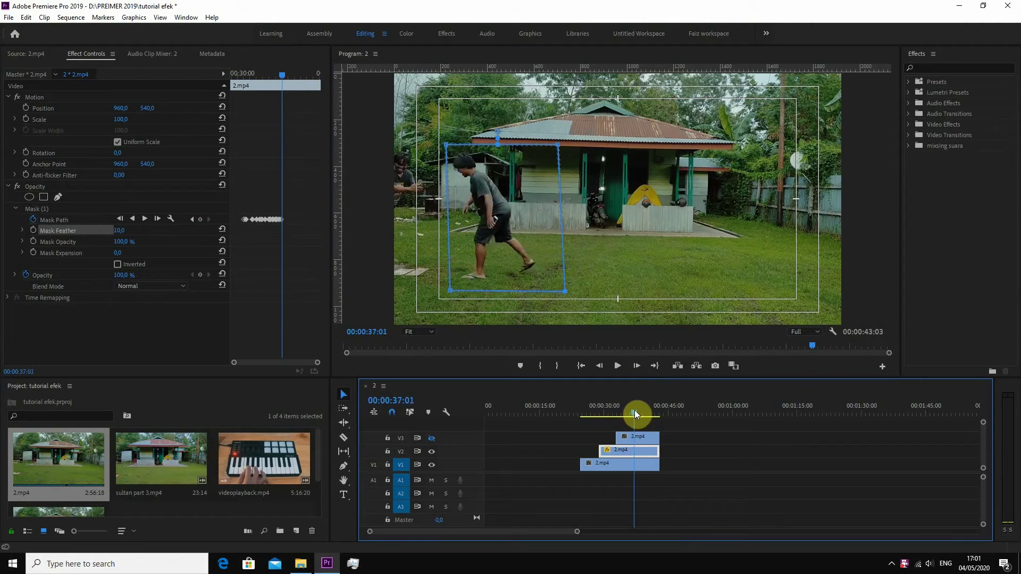
pyautogui.click(618, 366)
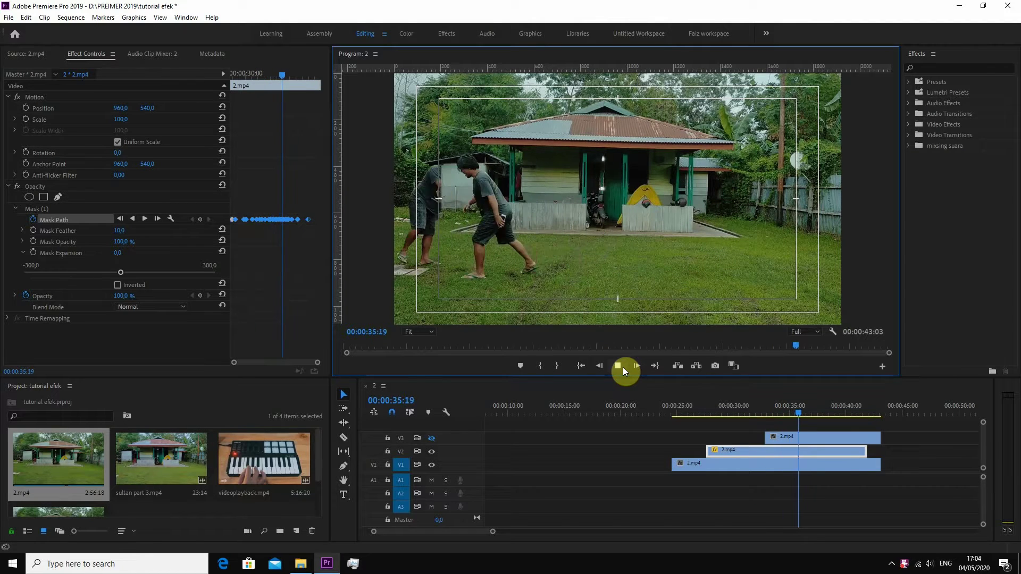
# Step: Stop playback and select the V3 clip at 00:00:33:13
pyautogui.click(624, 367)
pyautogui.press('=')
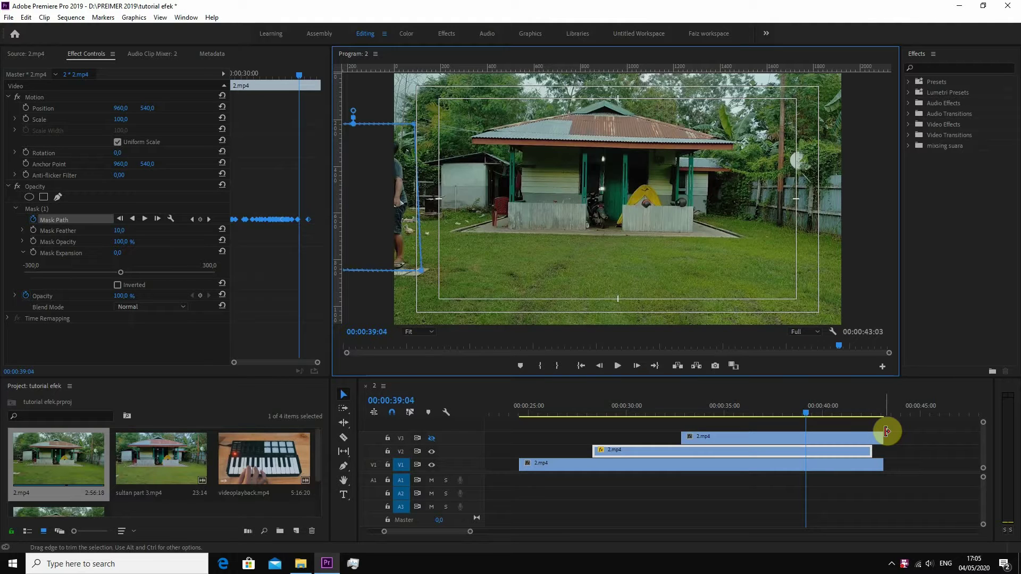
pyautogui.click(697, 413)
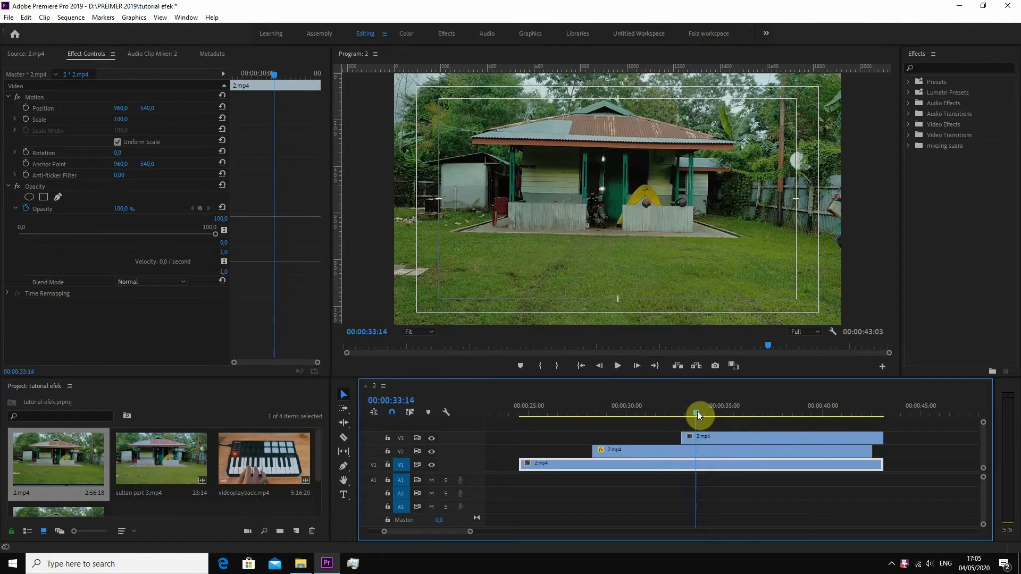
pyautogui.click(698, 439)
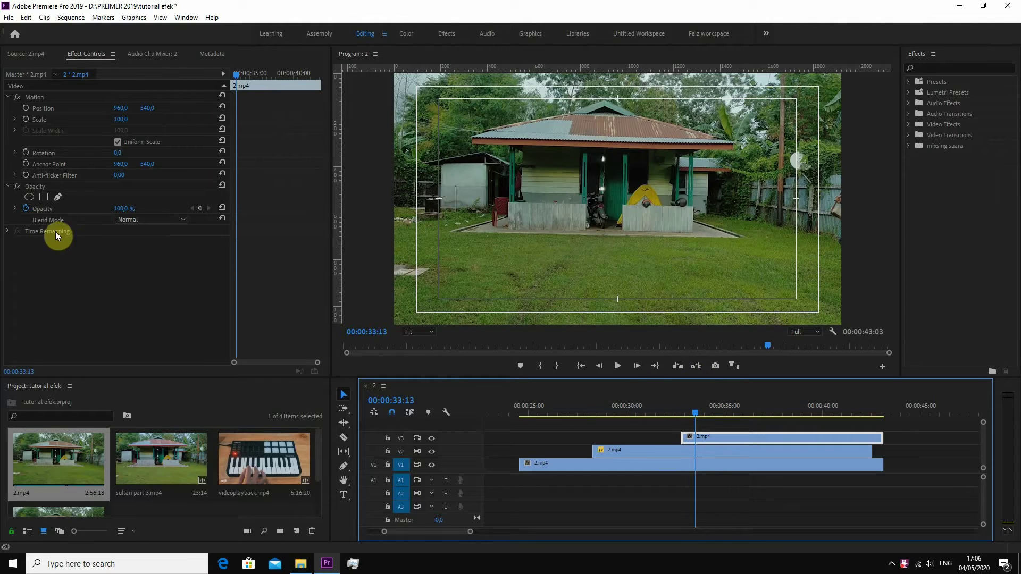
# Step: Add a four-point opacity mask to V3 and skew it over the frame's right edge
pyautogui.click(43, 196)
pyautogui.moveTo(589, 192); pyautogui.dragTo(859, 202)
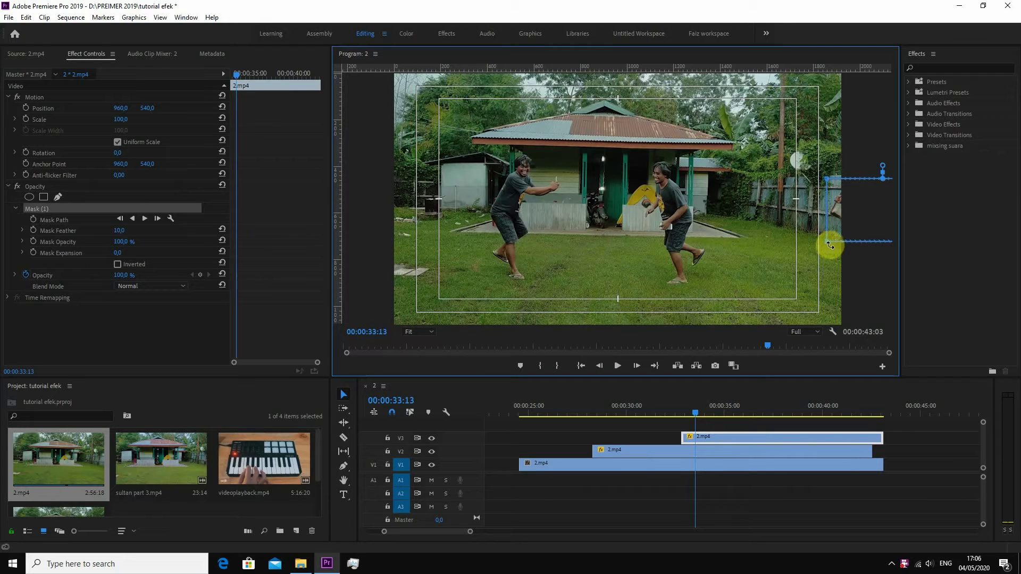
pyautogui.moveTo(828, 242); pyautogui.dragTo(831, 322)
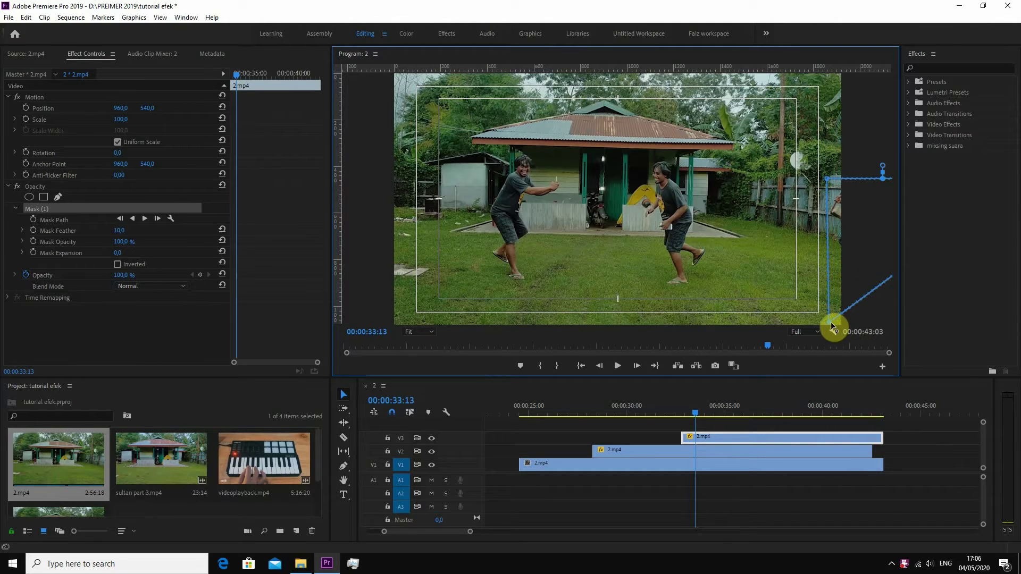
pyautogui.moveTo(850, 210); pyautogui.dragTo(761, 202)
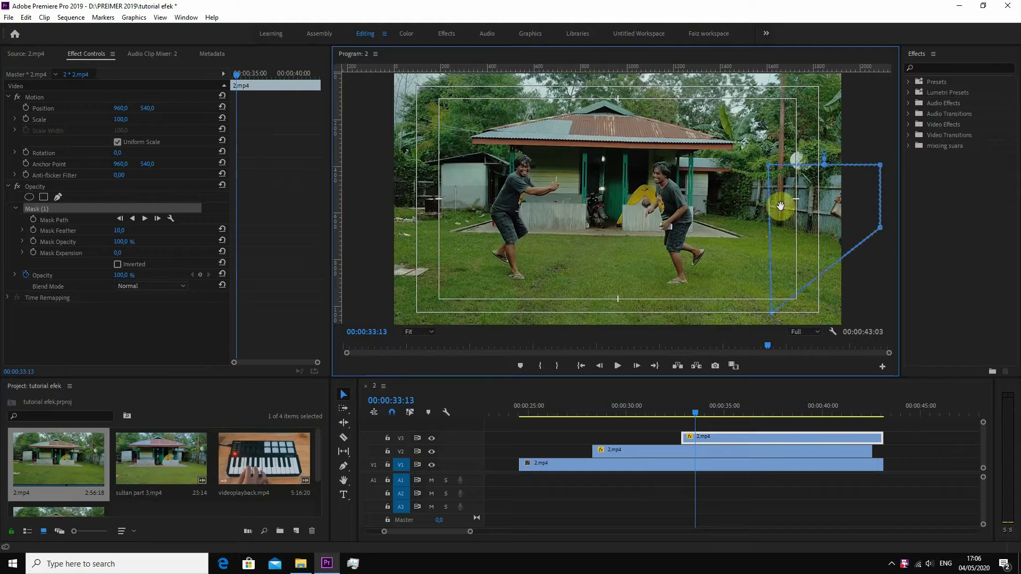
pyautogui.moveTo(860, 281); pyautogui.dragTo(882, 254)
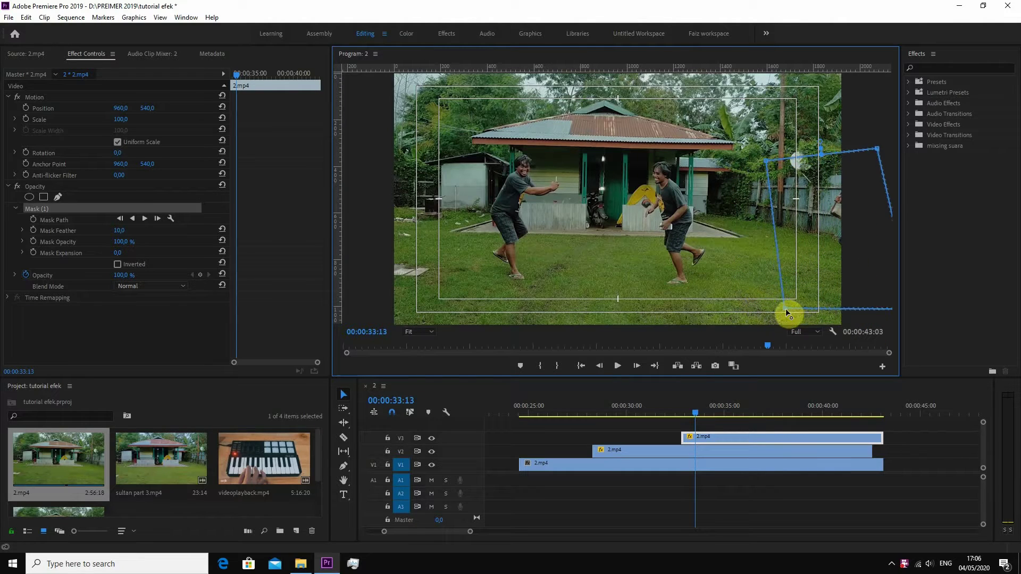
pyautogui.moveTo(688, 416); pyautogui.dragTo(695, 416)
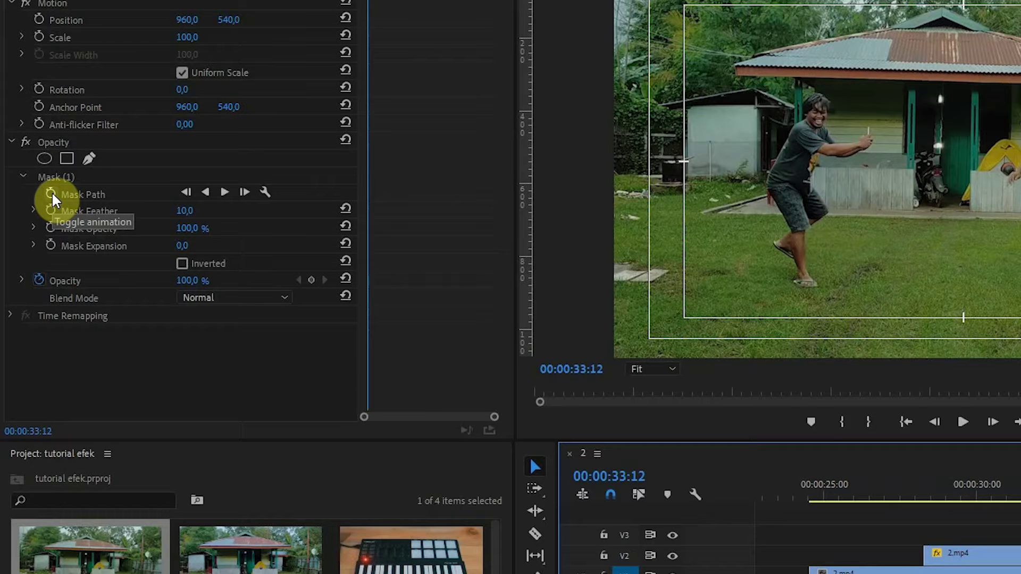
# Step: Start Mask Path keyframing on the V3 clip and nudge the mask left onto the clone at 33:09
pyautogui.click(51, 194)
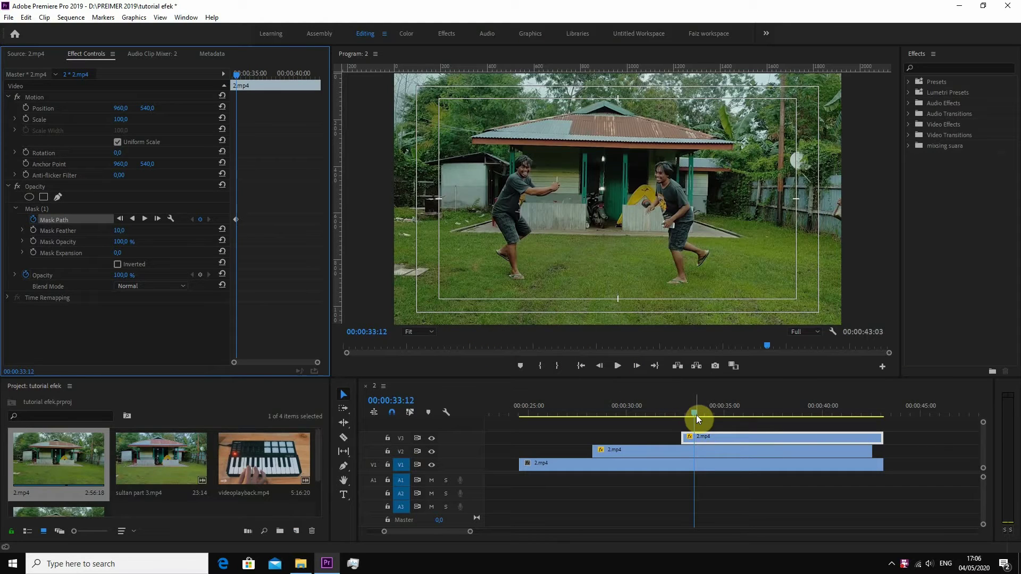
pyautogui.click(696, 414)
pyautogui.moveTo(697, 414); pyautogui.dragTo(692, 414)
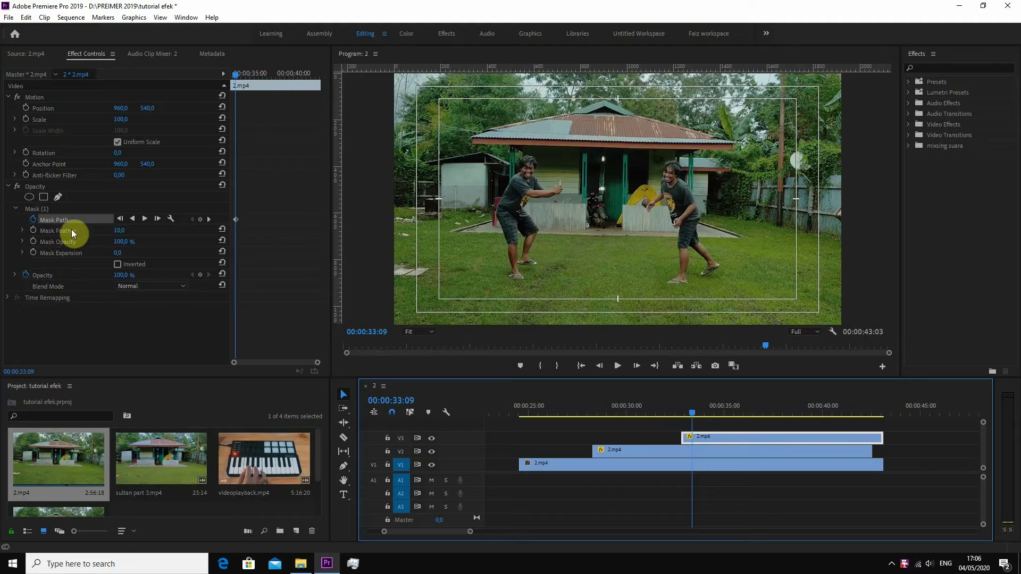
pyautogui.click(44, 233)
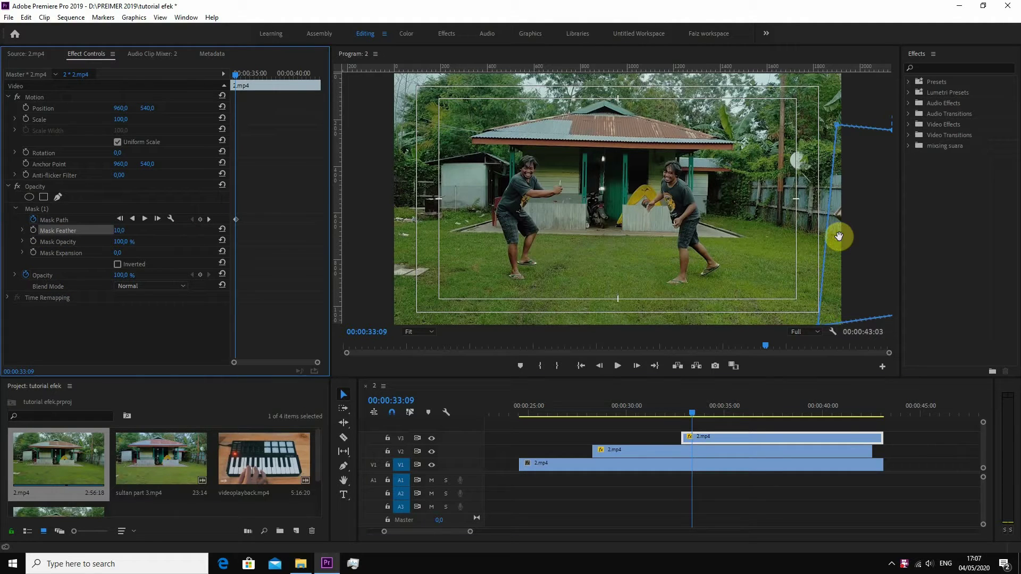
pyautogui.moveTo(835, 235); pyautogui.dragTo(810, 237)
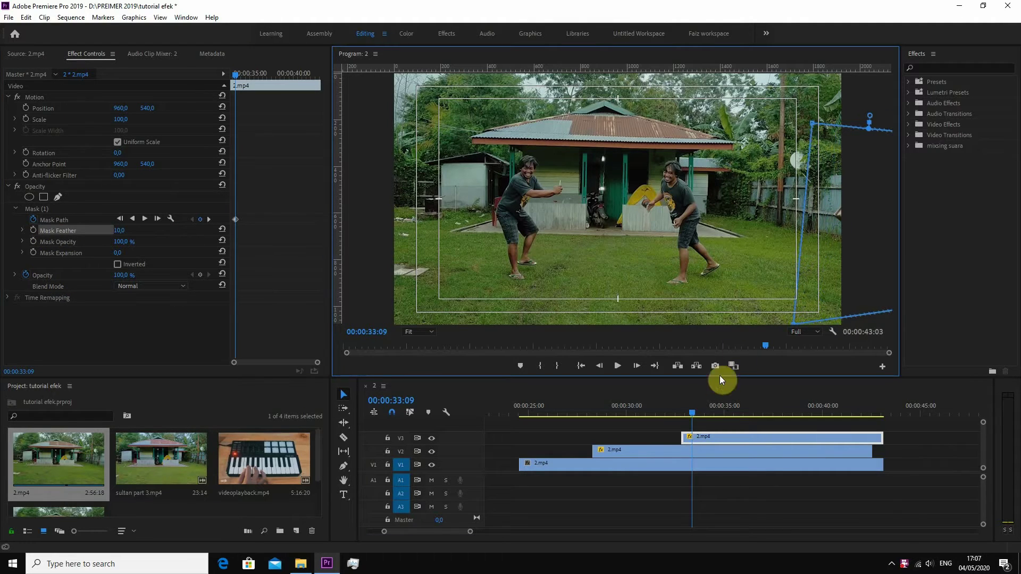
# Step: Keyframe the mask moving left with the clone past 34:12, then play back from 30:21
pyautogui.moveTo(694, 414); pyautogui.dragTo(714, 414)
pyautogui.moveTo(825, 222)
pyautogui.mouseDown()
pyautogui.moveTo(799, 277)
pyautogui.moveTo(753, 270)
pyautogui.mouseUp()
pyautogui.moveTo(733, 414); pyautogui.dragTo(742, 414)
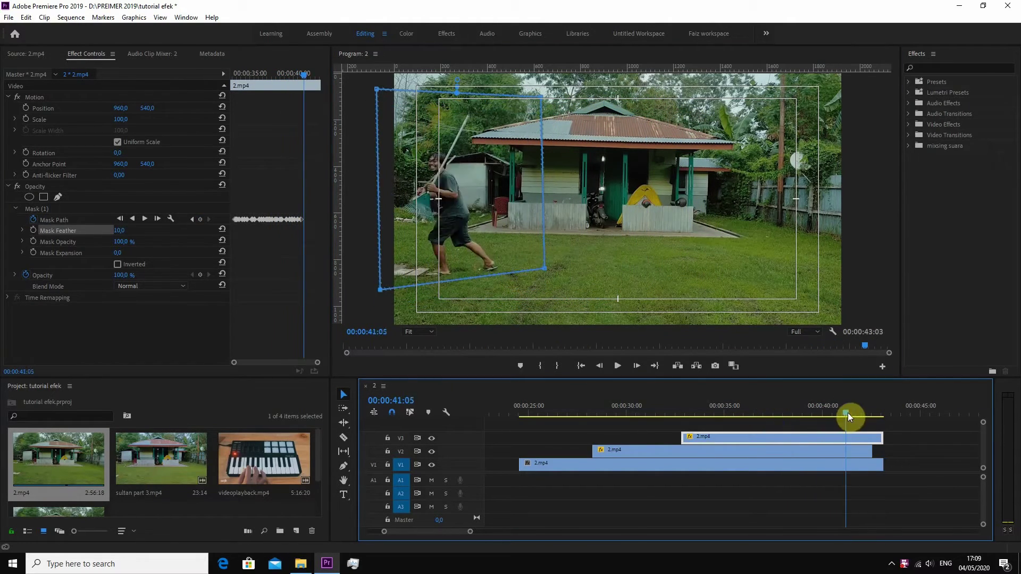
pyautogui.click(643, 412)
pyautogui.click(619, 366)
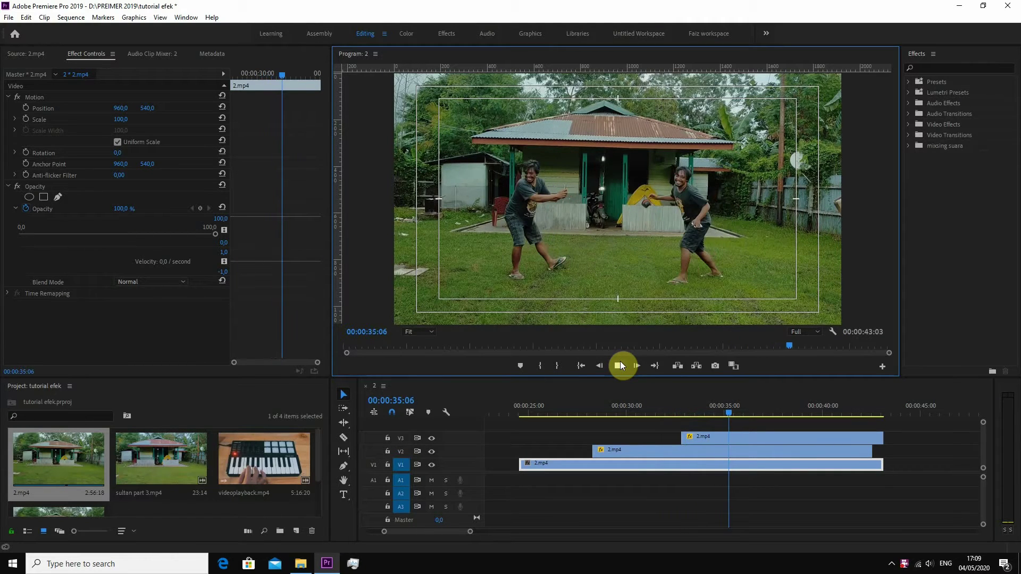
# Step: Stop playback at 35:06 and slide the V3 2.mp4 clone clip slightly earlier
pyautogui.click(620, 364)
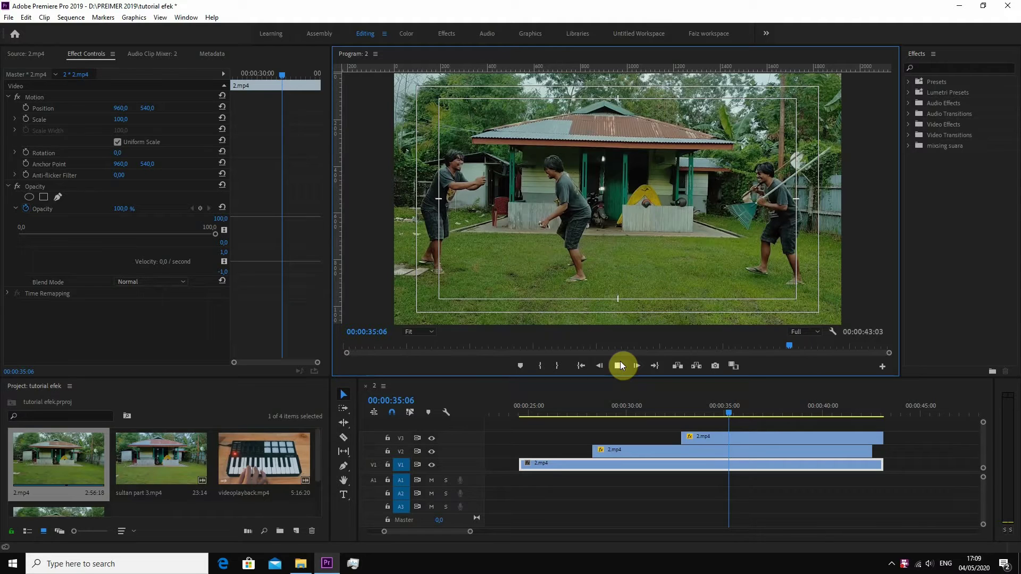
pyautogui.click(621, 363)
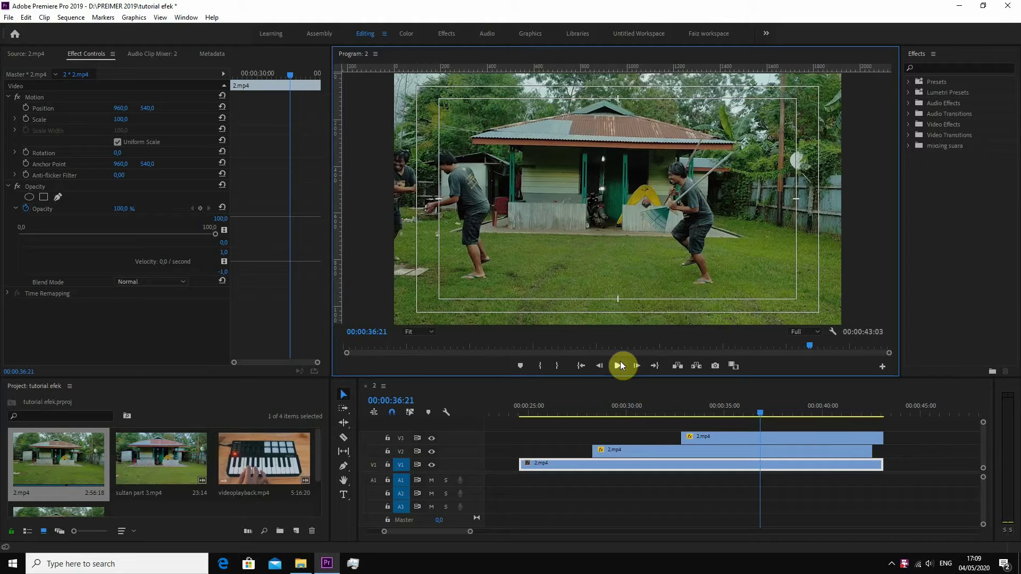
pyautogui.moveTo(703, 436)
pyautogui.mouseDown()
pyautogui.moveTo(692, 435)
pyautogui.moveTo(721, 414)
pyautogui.mouseUp()
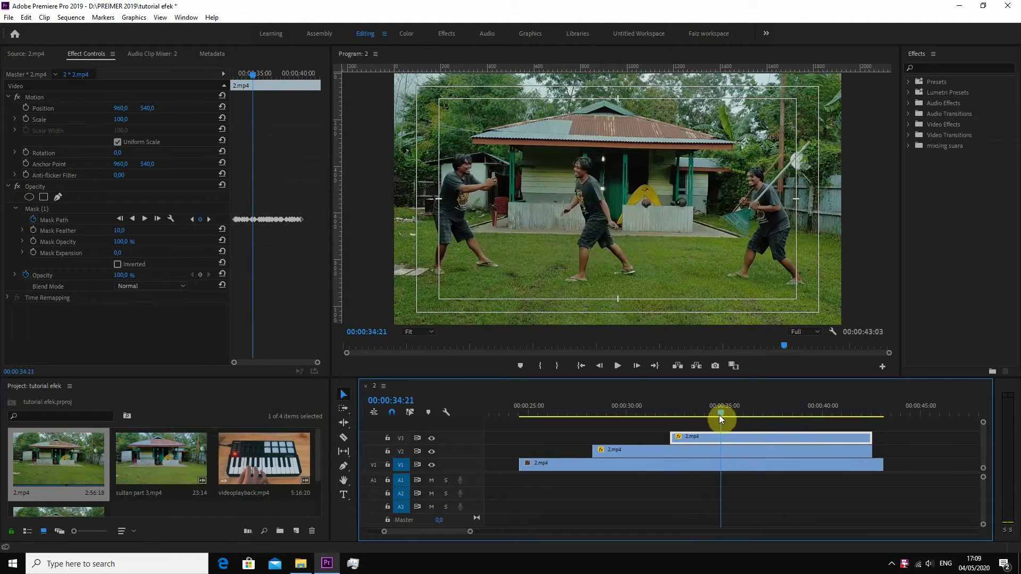
# Step: Shift the V3 2.mp4 clip to start near 00:00:31 and show its Effect Controls
pyautogui.doubleClick(686, 437)
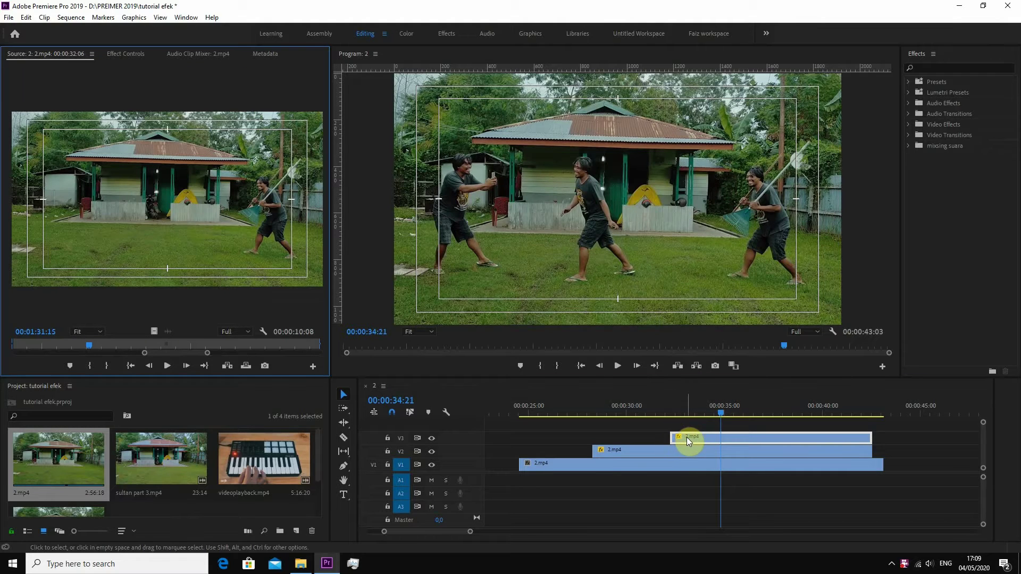
pyautogui.moveTo(686, 437); pyautogui.dragTo(664, 436)
pyautogui.click(650, 413)
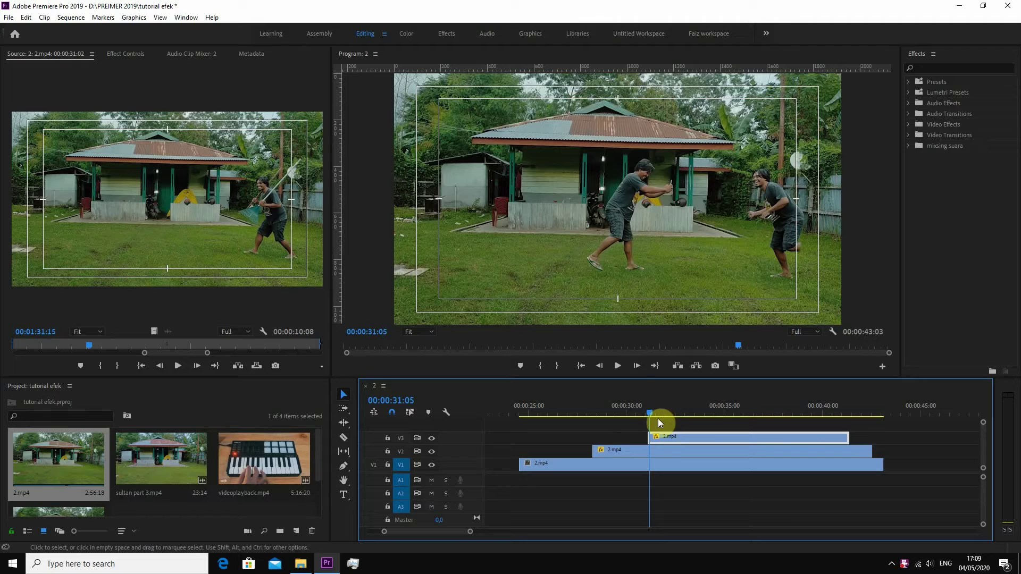
pyautogui.moveTo(661, 411); pyautogui.dragTo(650, 414)
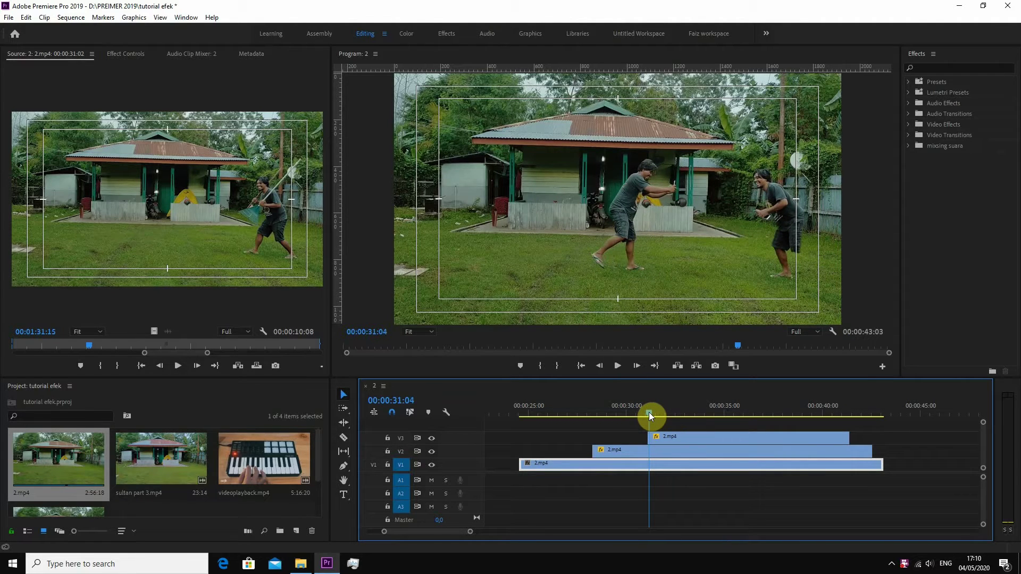
pyautogui.click(656, 436)
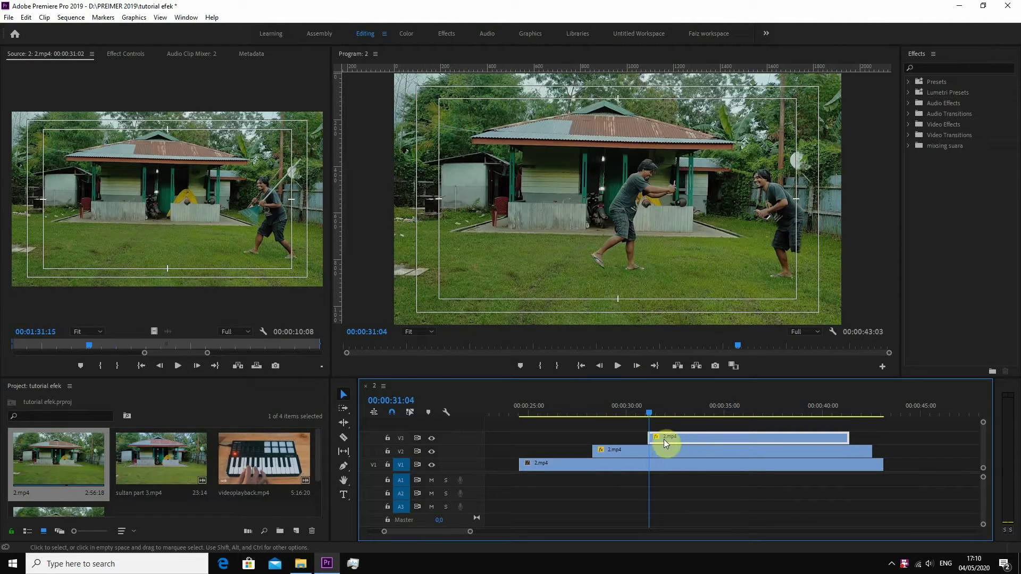
pyautogui.doubleClick(656, 439)
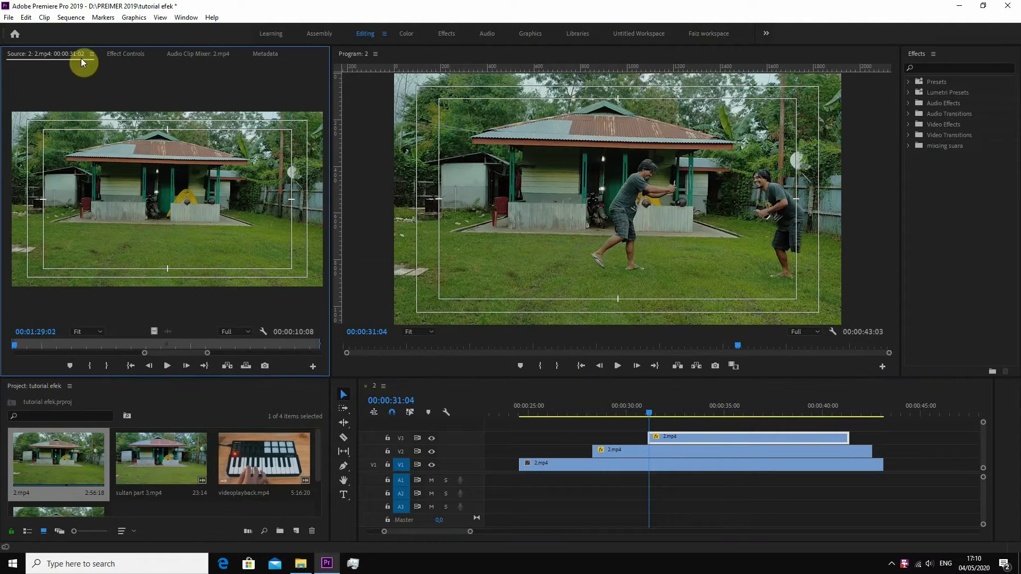
pyautogui.click(117, 54)
# Step: Show the V3 mask outline, move its bottom corner right and shift the whole mask right
pyautogui.click(53, 220)
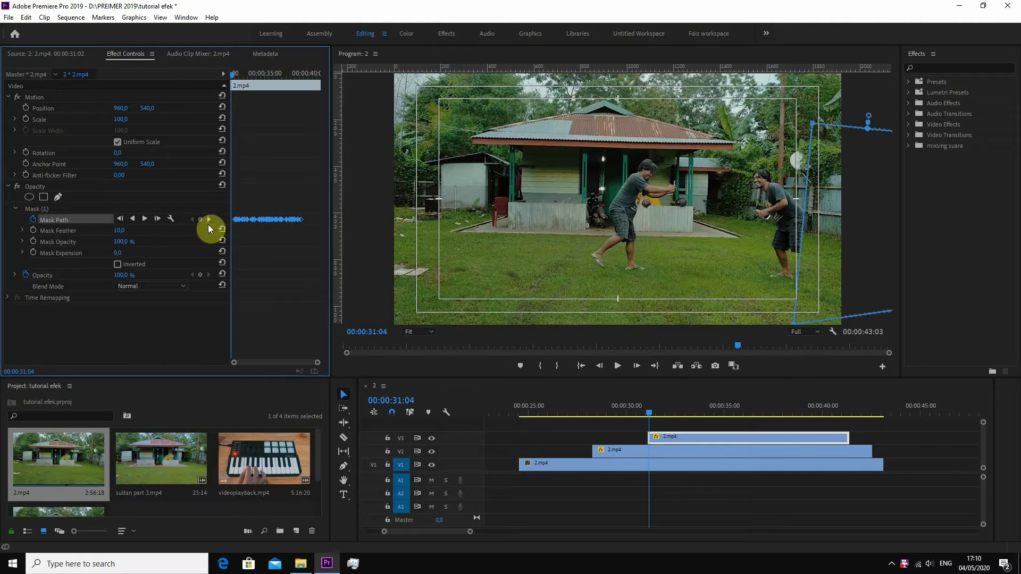
pyautogui.moveTo(795, 323); pyautogui.dragTo(799, 321)
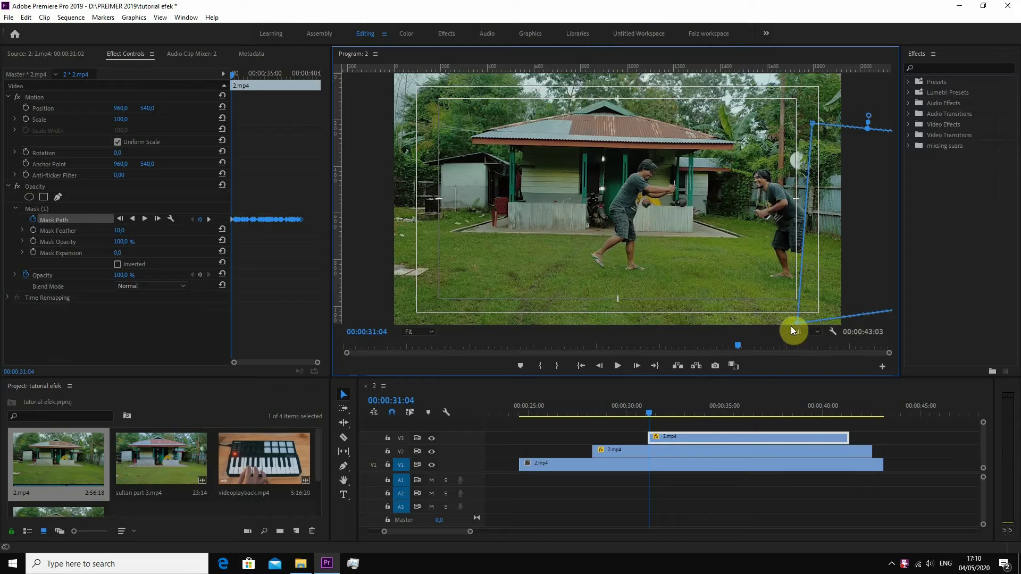
pyautogui.moveTo(820, 276); pyautogui.dragTo(845, 286)
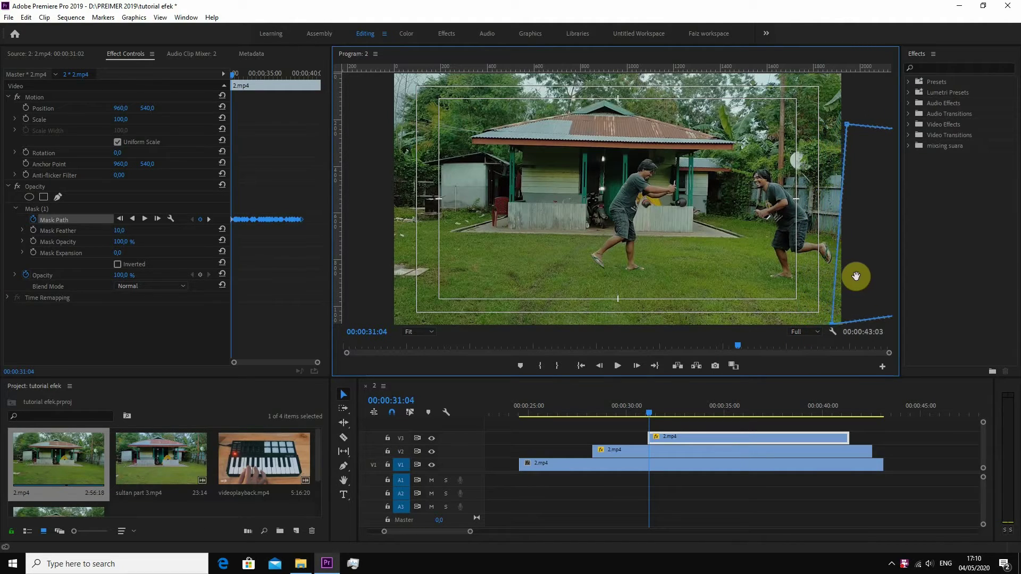
# Step: Adjust the mask while checking frames from 00:00:31:20 through 00:00:38:04
pyautogui.moveTo(653, 414); pyautogui.dragTo(672, 409)
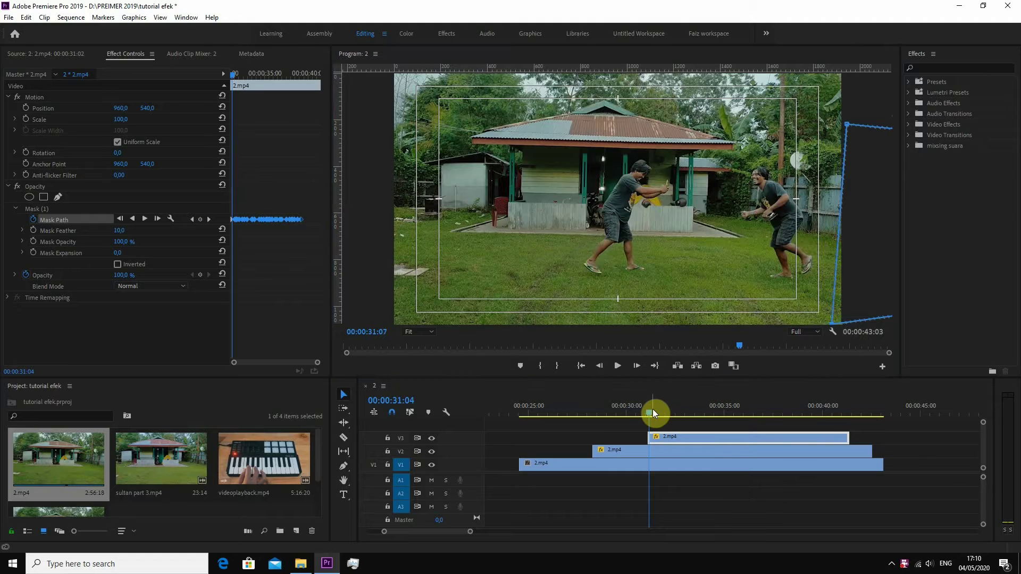
pyautogui.moveTo(673, 410); pyautogui.dragTo(666, 411)
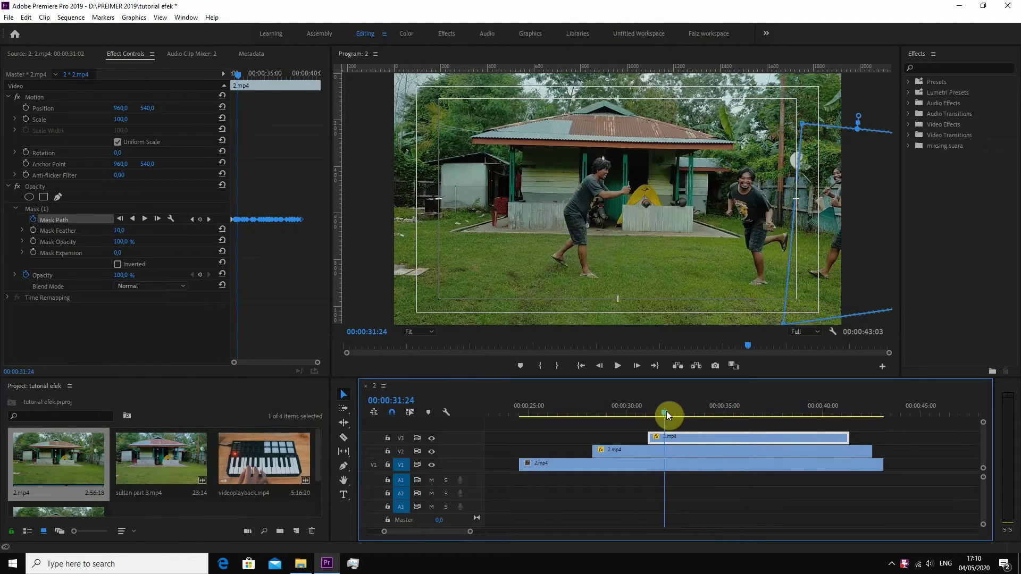
pyautogui.click(835, 292)
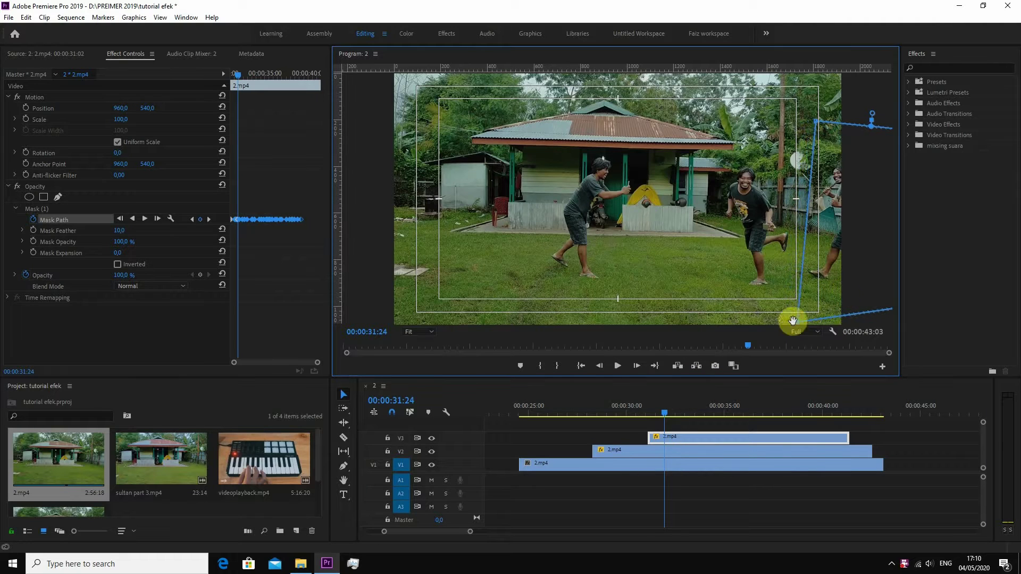
pyautogui.moveTo(670, 410); pyautogui.dragTo(683, 412)
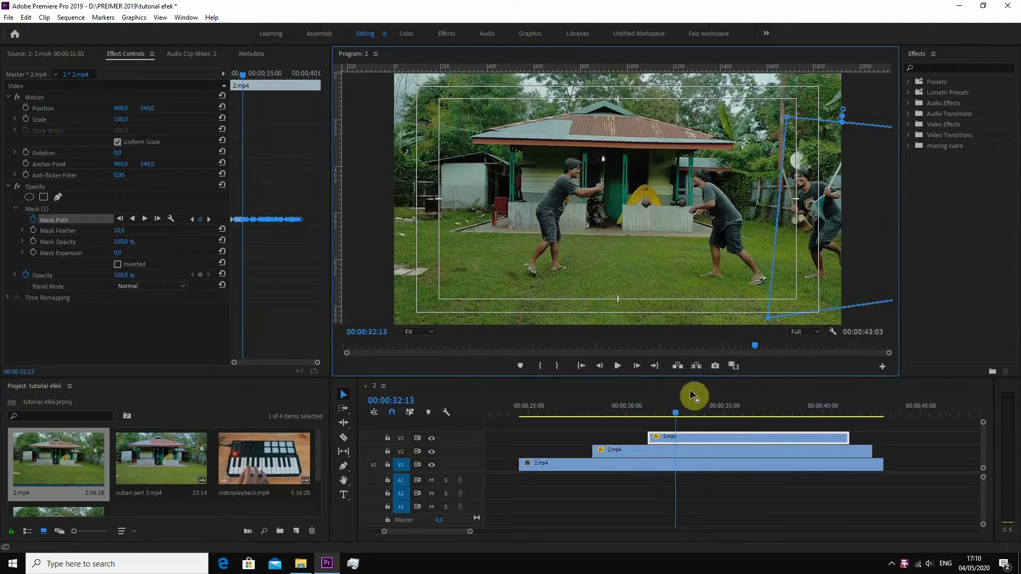
pyautogui.click(778, 292)
pyautogui.press('space')
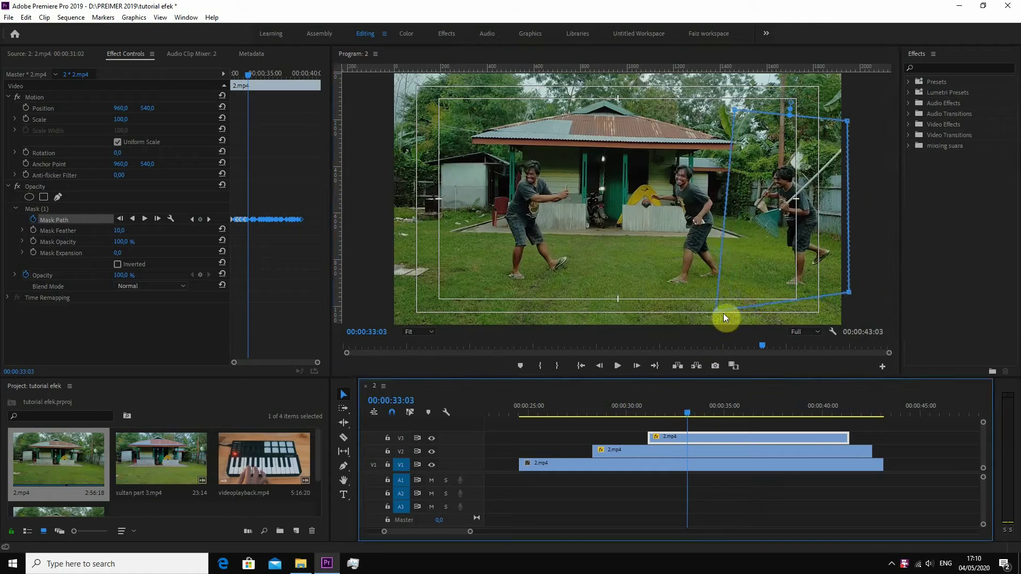
pyautogui.click(704, 416)
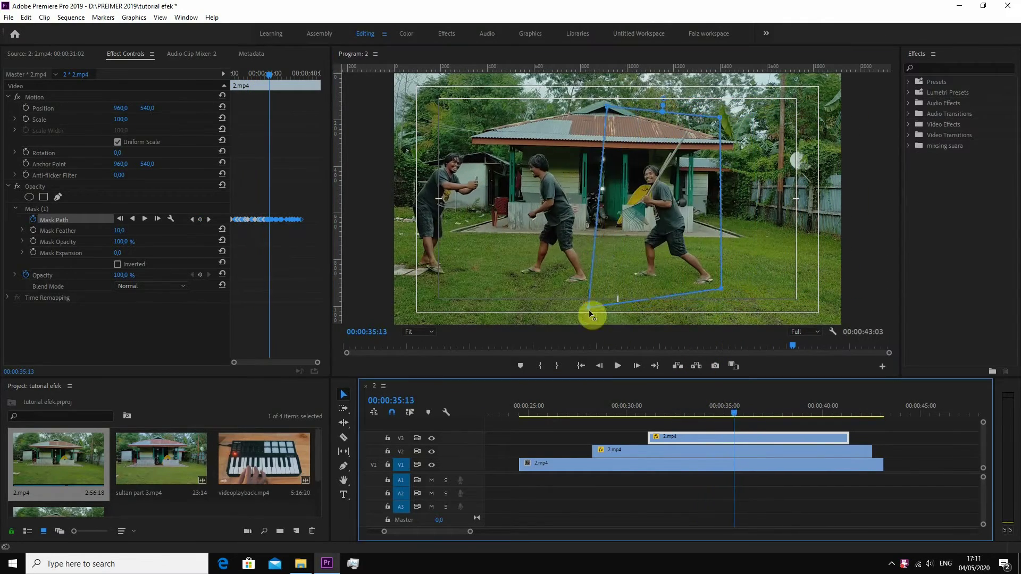
pyautogui.click(556, 308)
pyautogui.moveTo(749, 413)
pyautogui.mouseDown()
pyautogui.moveTo(789, 430)
pyautogui.moveTo(847, 416)
pyautogui.mouseUp()
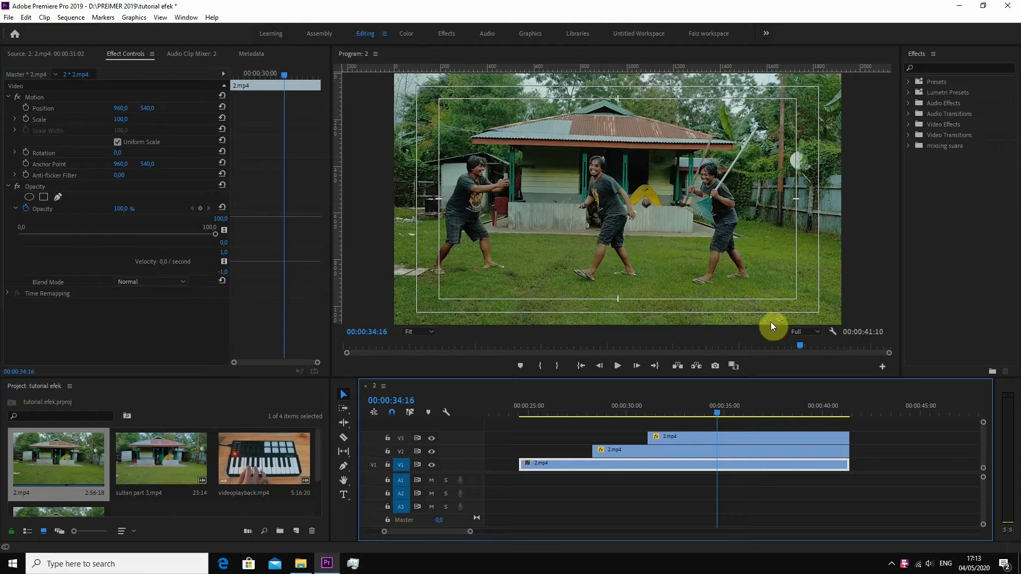
# Step: Marquee-select the three stacked 2.mp4 clips and nest them as 'Nested Sequence 01'
pyautogui.moveTo(874, 437); pyautogui.dragTo(837, 472)
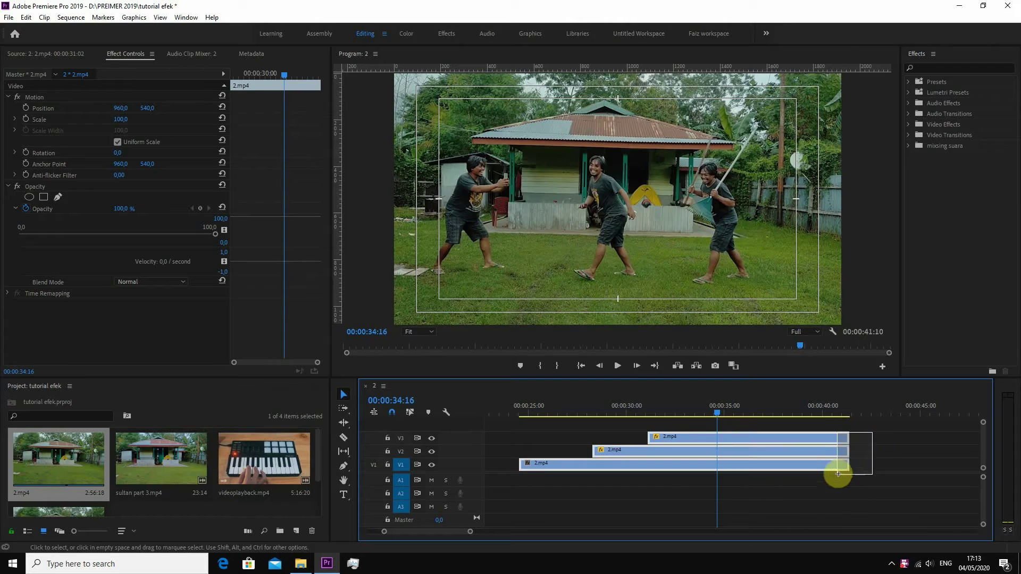
pyautogui.rightClick(782, 439)
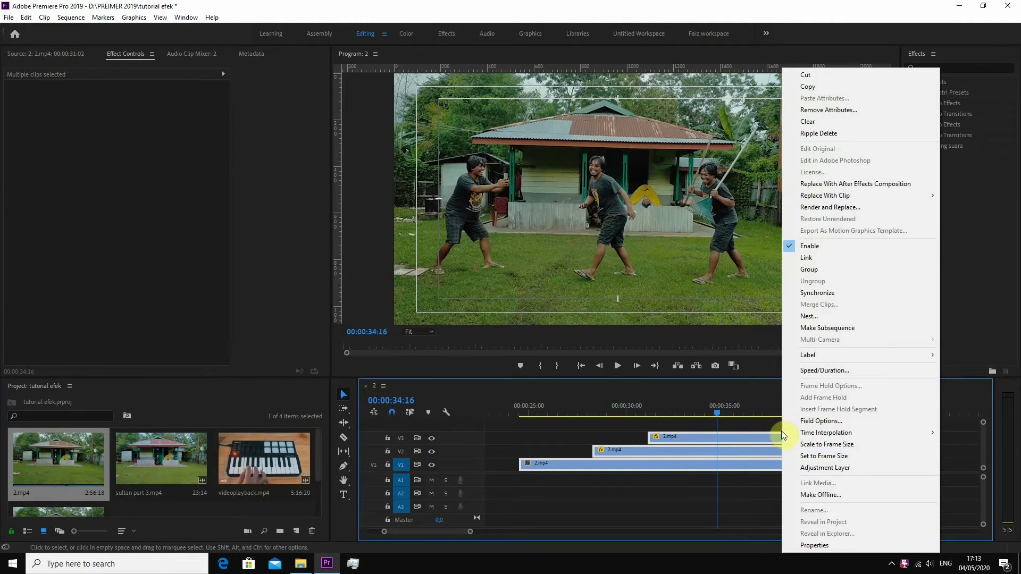
pyautogui.click(810, 316)
pyautogui.click(496, 293)
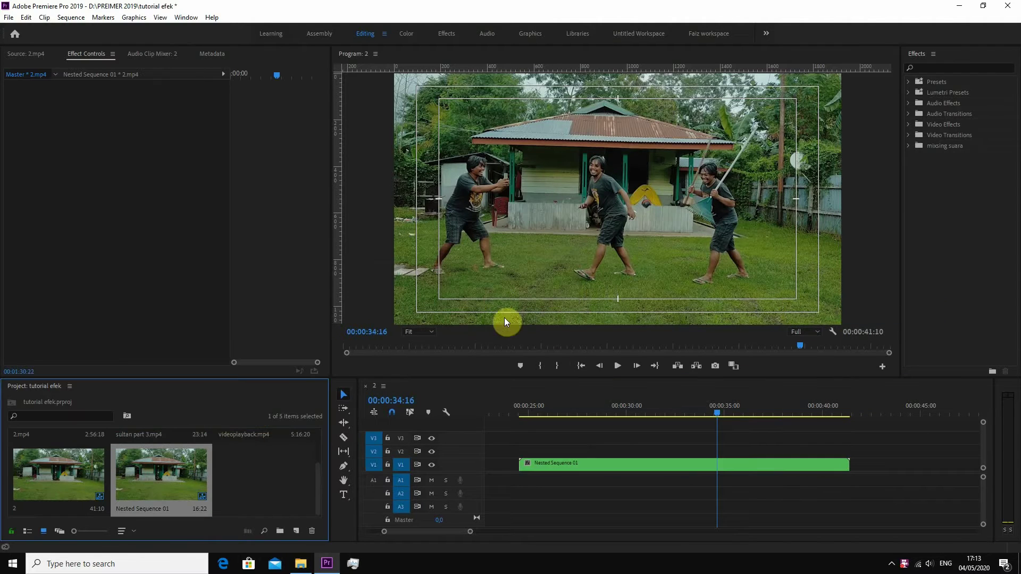
# Step: Go to 00:00:34:02 and tilt the nested clip slightly in the preview
pyautogui.click(838, 451)
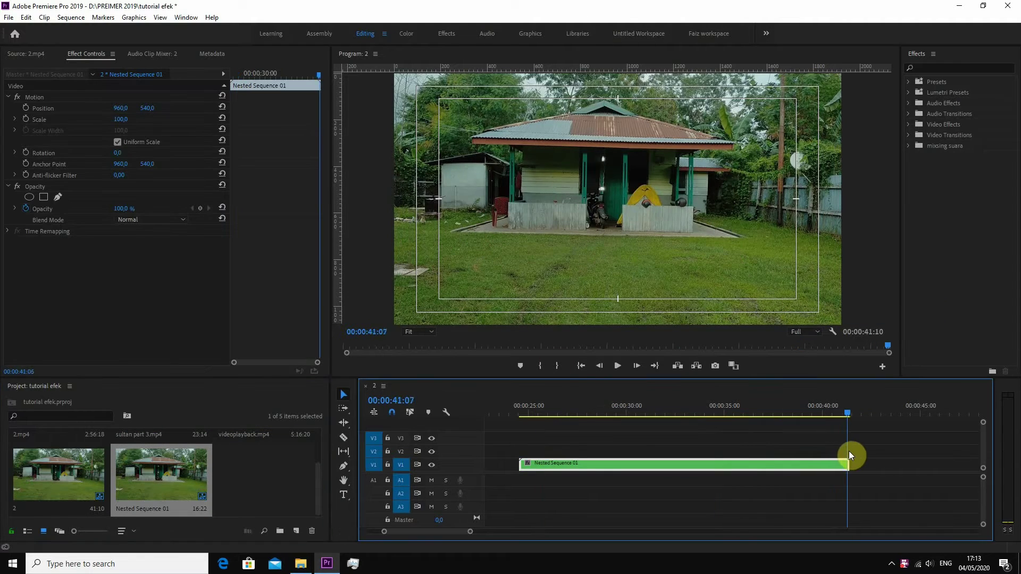
pyautogui.moveTo(848, 452); pyautogui.dragTo(755, 449)
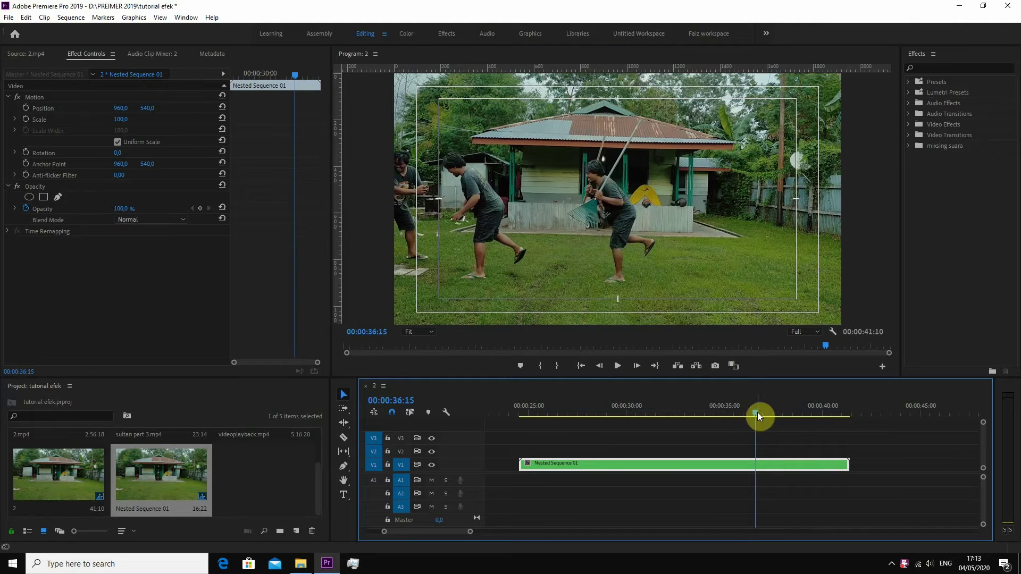
pyautogui.moveTo(758, 415); pyautogui.dragTo(706, 415)
pyautogui.click(561, 153)
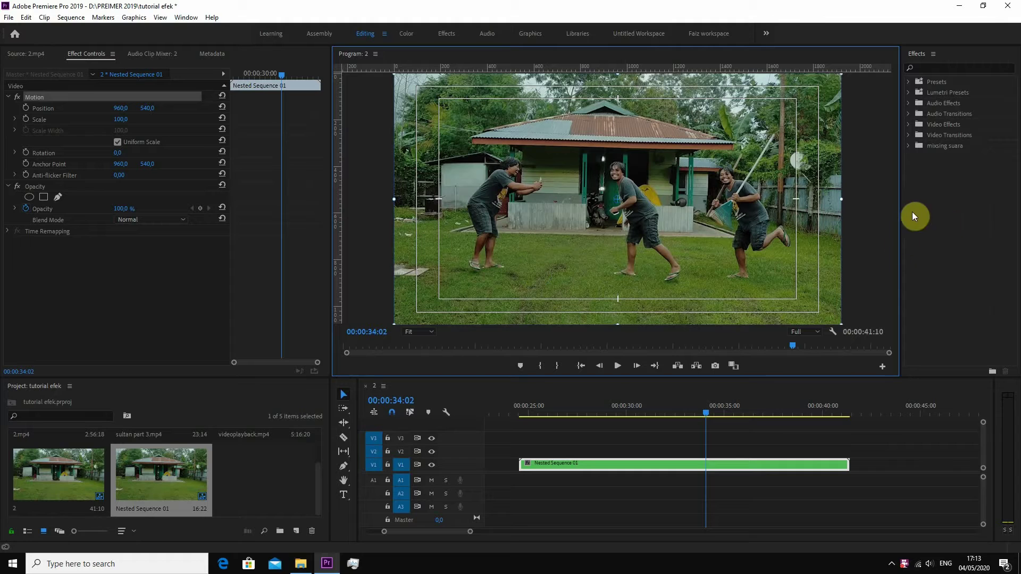
pyautogui.moveTo(856, 196)
pyautogui.mouseDown()
pyautogui.moveTo(843, 189)
pyautogui.moveTo(867, 187)
pyautogui.mouseUp()
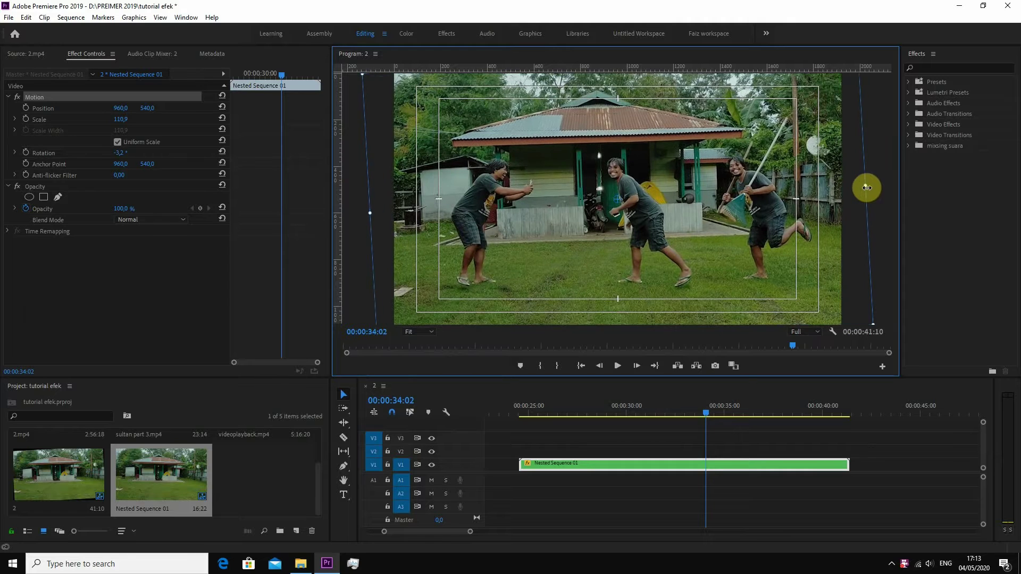
# Step: Refine the nested clip's tilt to about -2°, review it, then move to about 26:15
pyautogui.click(625, 366)
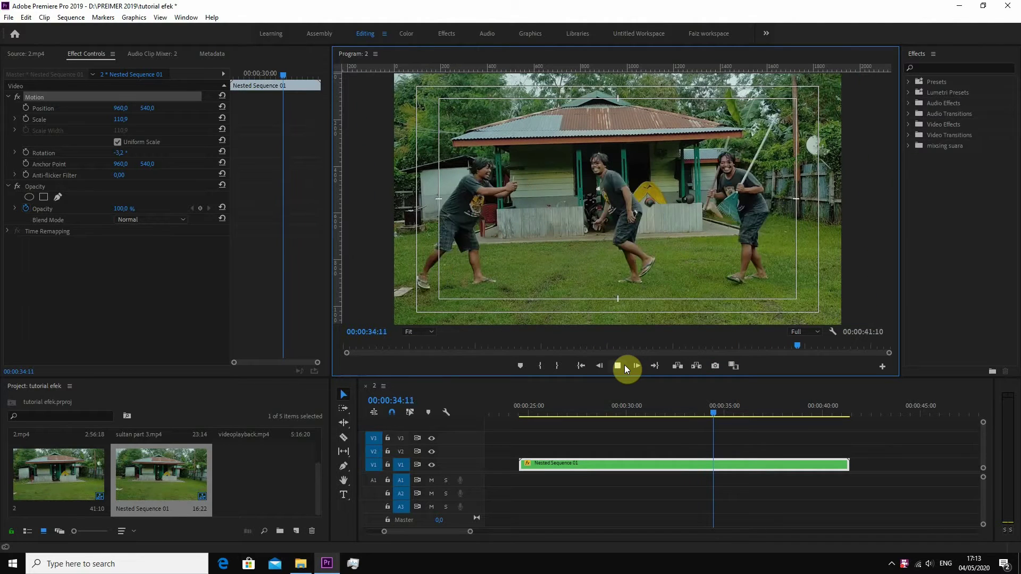
pyautogui.click(624, 365)
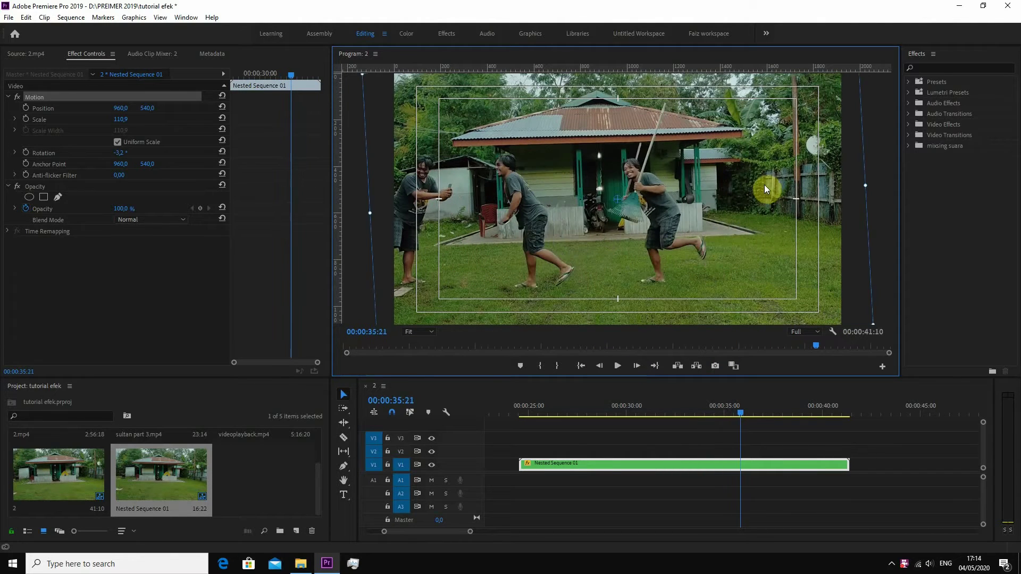
pyautogui.moveTo(875, 181); pyautogui.dragTo(878, 190)
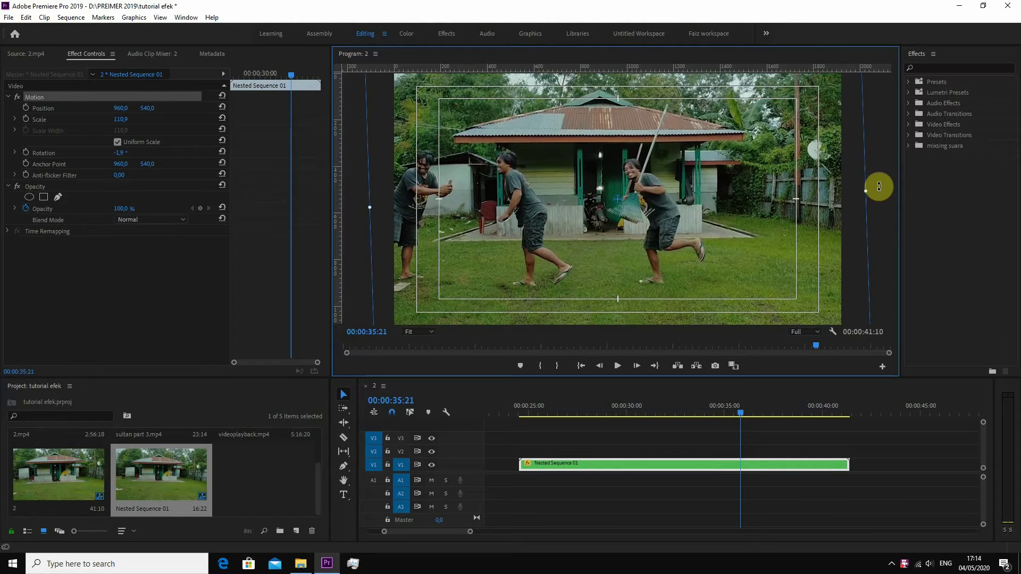
pyautogui.click(617, 366)
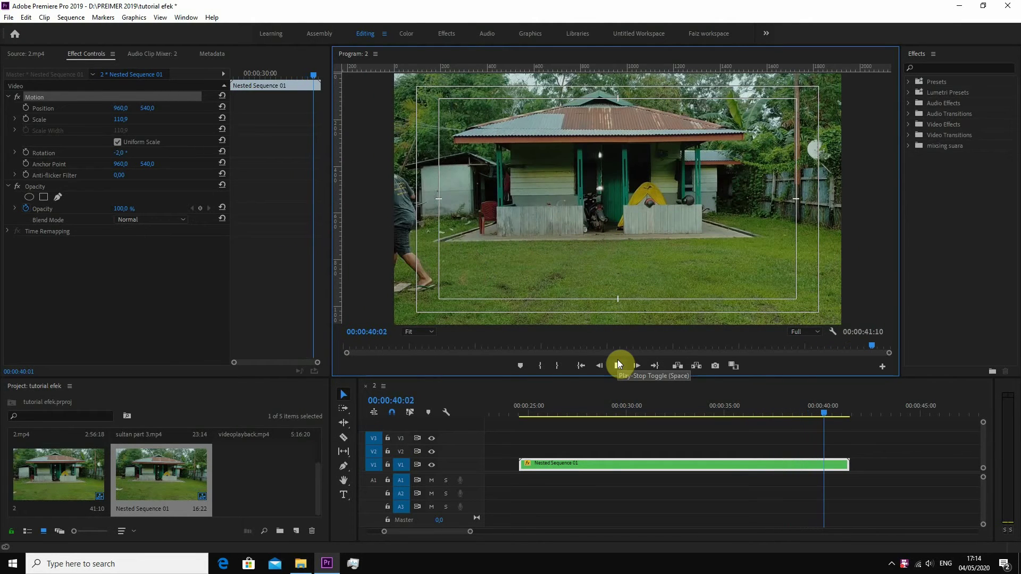
pyautogui.click(803, 406)
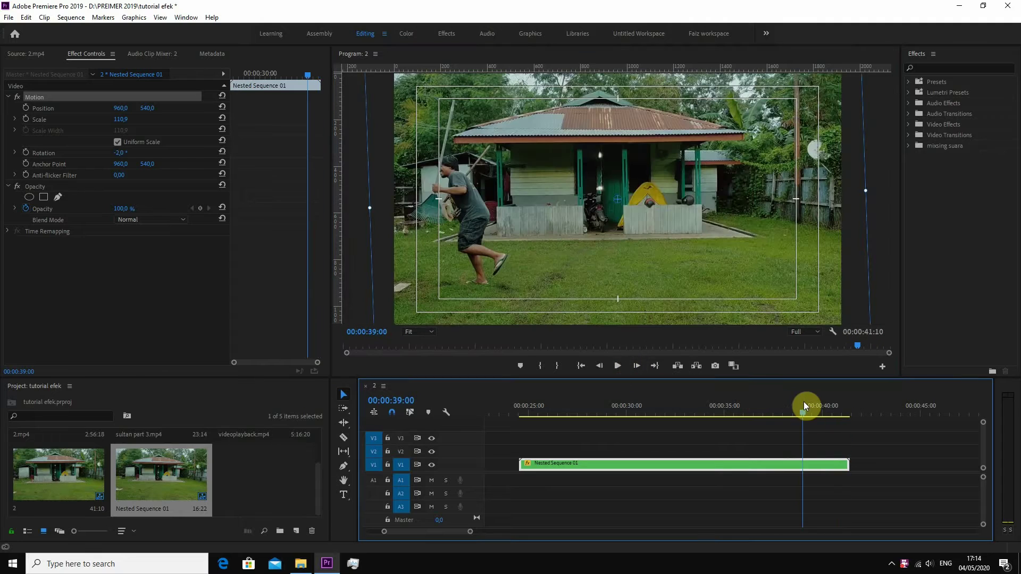
pyautogui.moveTo(632, 407); pyautogui.dragTo(561, 428)
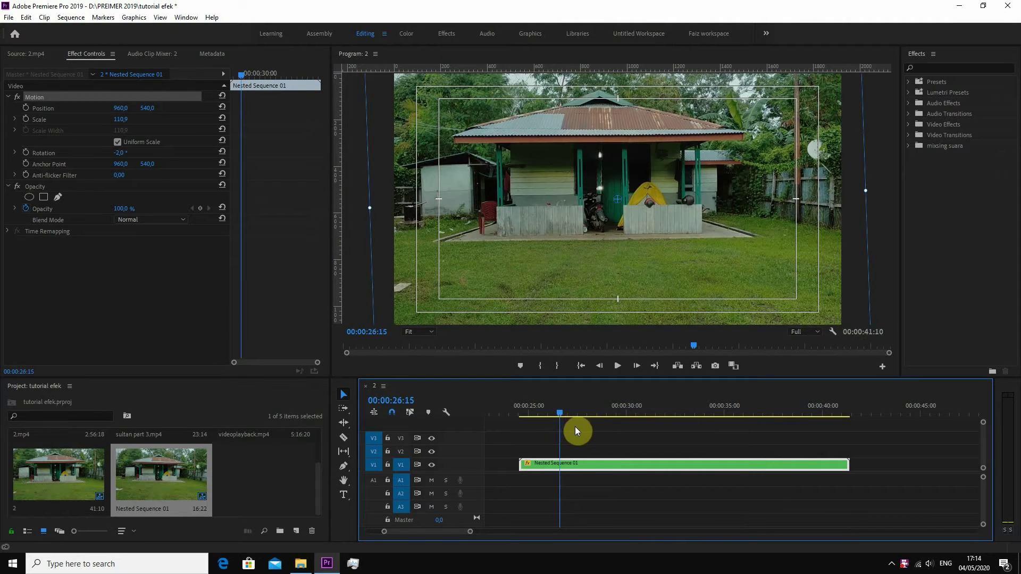
# Step: Create a 1920×1080 dark red (9F1515) Color Matte with the default name
pyautogui.rightClick(297, 529)
pyautogui.click(545, 407)
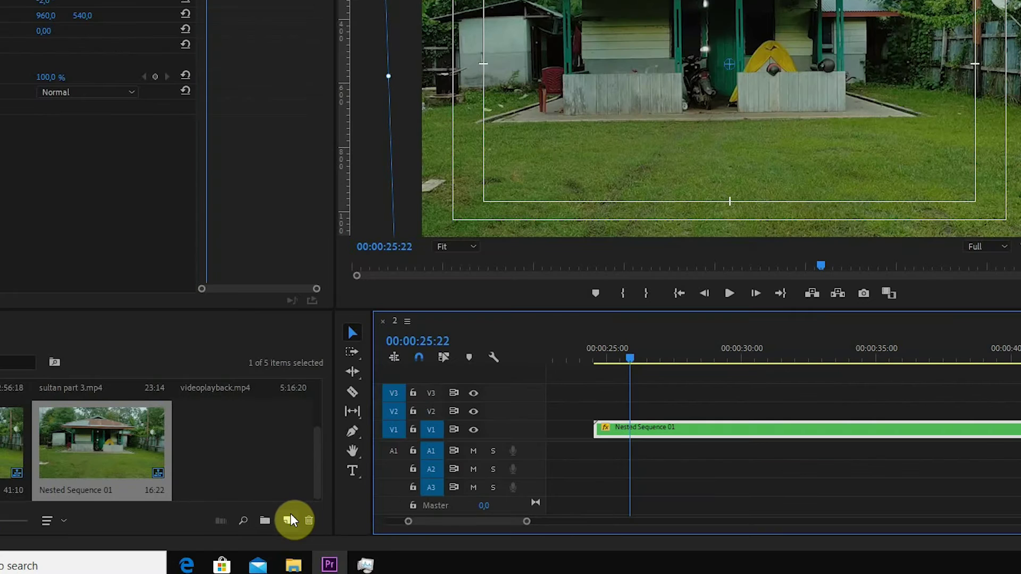
pyautogui.click(298, 528)
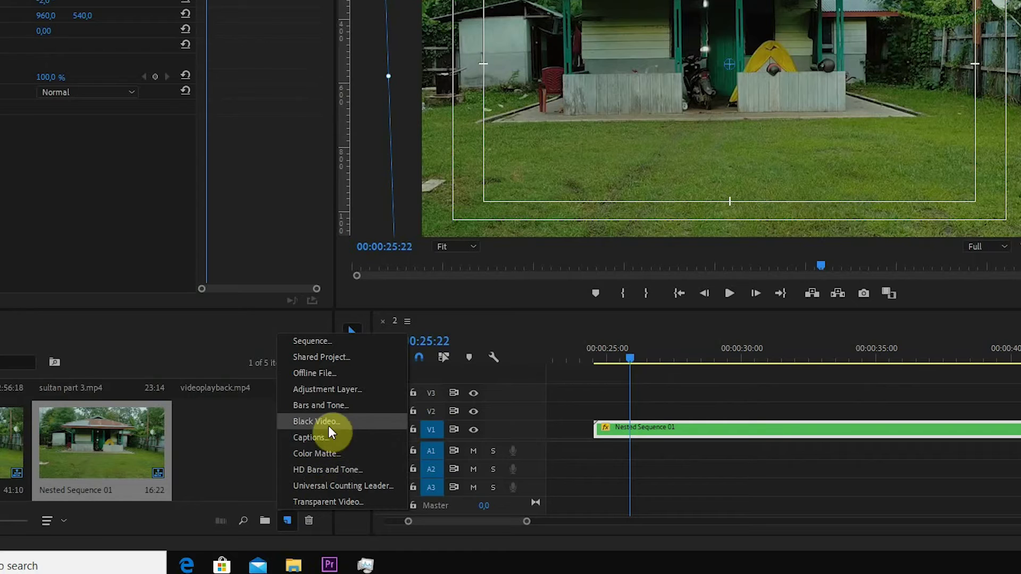
pyautogui.click(321, 451)
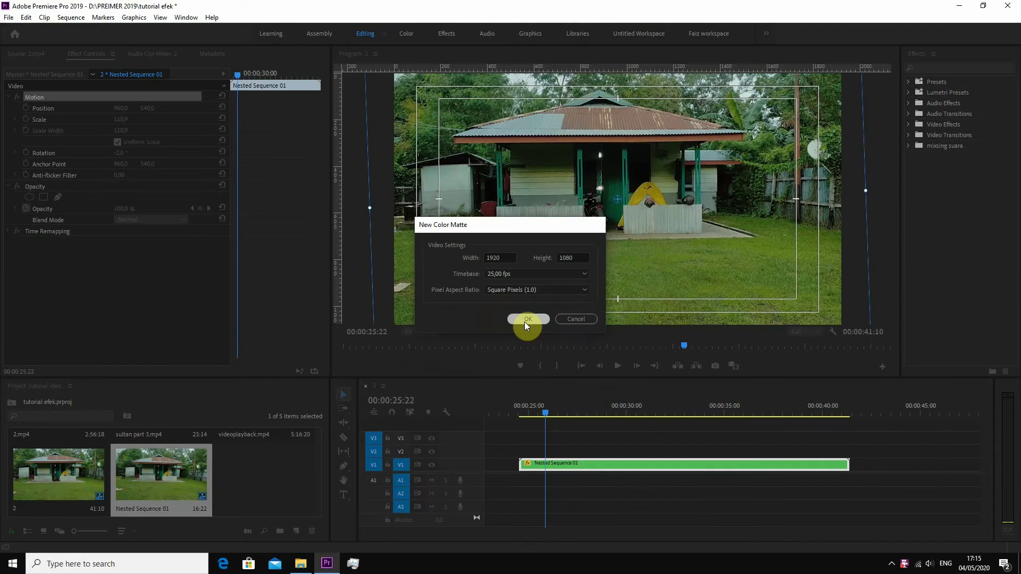
pyautogui.click(611, 231)
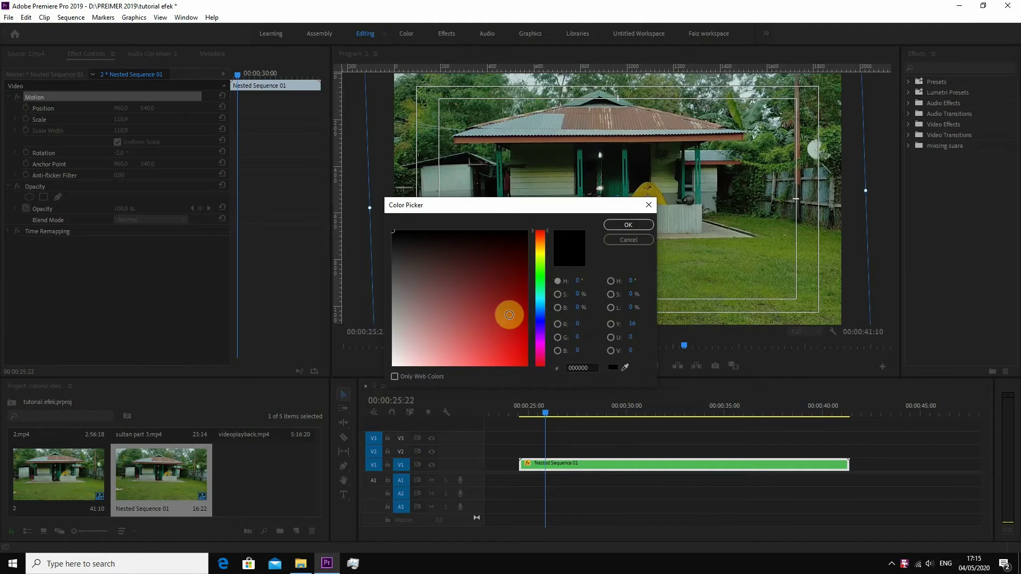
pyautogui.click(509, 314)
pyautogui.click(623, 230)
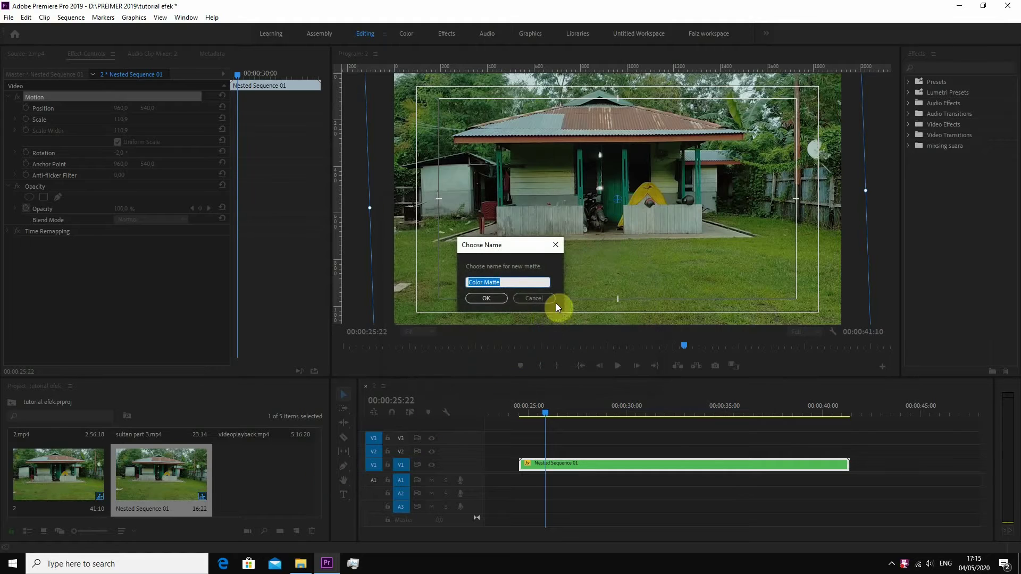
pyautogui.click(468, 296)
# Step: Place the red Color Matte on V2 at 26 seconds above the nested clip
pyautogui.moveTo(283, 456); pyautogui.dragTo(541, 449)
pyautogui.click(555, 411)
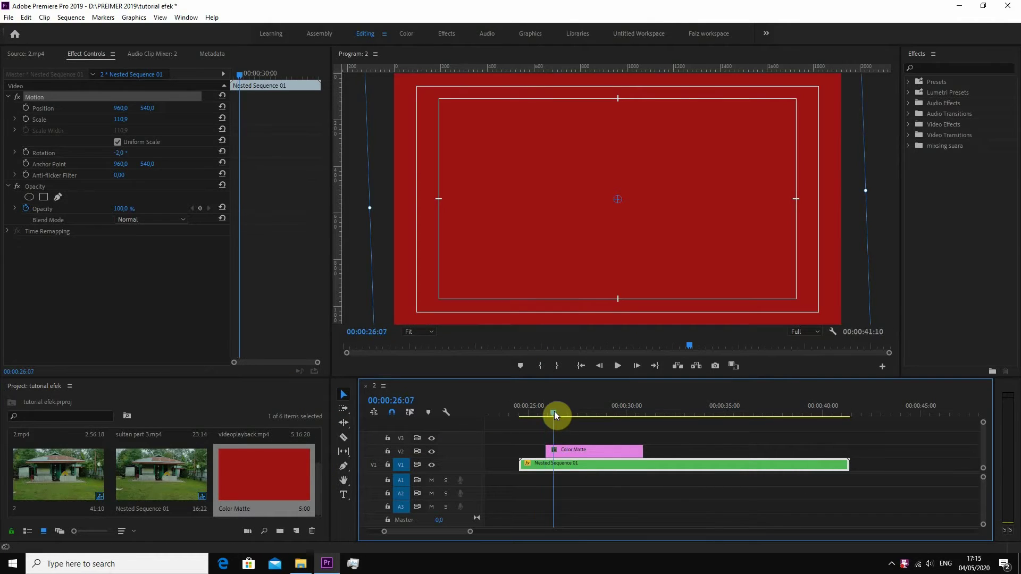
pyautogui.click(567, 452)
pyautogui.click(161, 219)
# Step: Set the red matte's blend mode to Color Dodge and opacity to 66 %
pyautogui.click(155, 246)
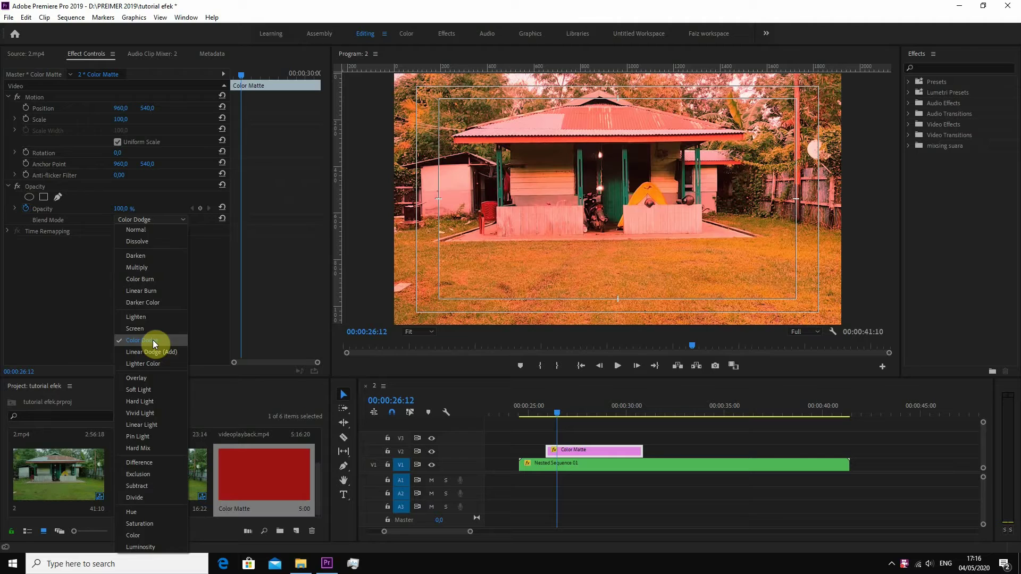
pyautogui.click(152, 340)
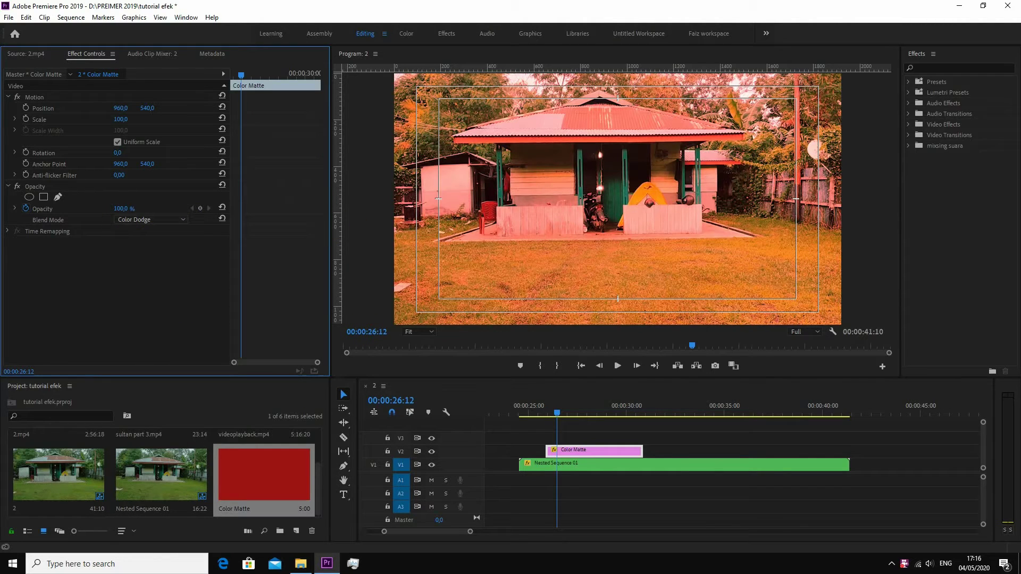
pyautogui.moveTo(123, 208)
pyautogui.mouseDown()
pyautogui.moveTo(99, 208)
pyautogui.moveTo(130, 210)
pyautogui.mouseUp()
pyautogui.moveTo(635, 451); pyautogui.dragTo(549, 450)
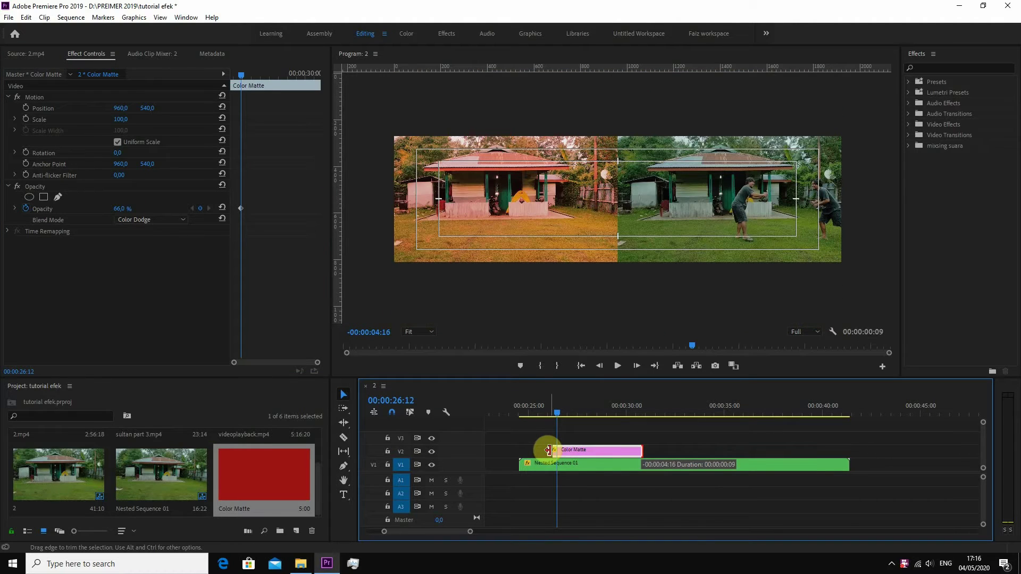
# Step: Trim the red matte to end at 26:00 and review the flash from 25:21
pyautogui.moveTo(470, 531); pyautogui.dragTo(401, 531)
pyautogui.click(546, 414)
pyautogui.moveTo(547, 411); pyautogui.dragTo(583, 415)
pyautogui.moveTo(664, 453); pyautogui.dragTo(583, 452)
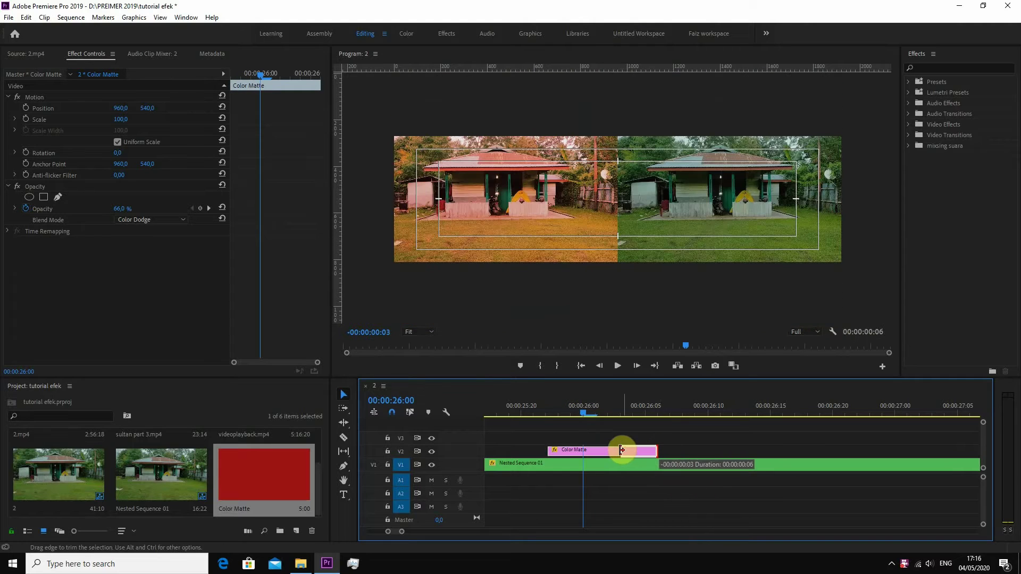
pyautogui.moveTo(569, 414); pyautogui.dragTo(533, 416)
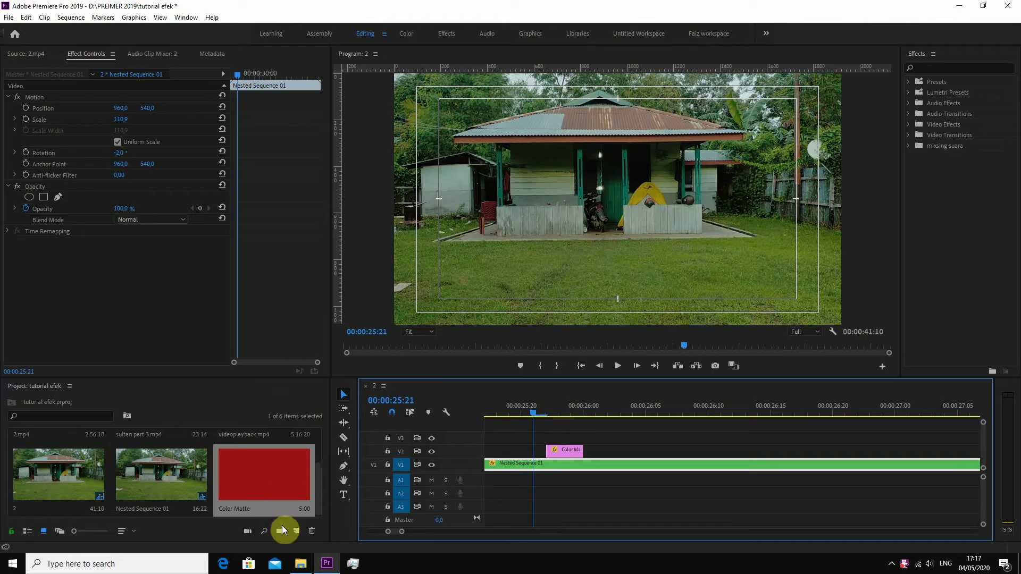
pyautogui.click(297, 531)
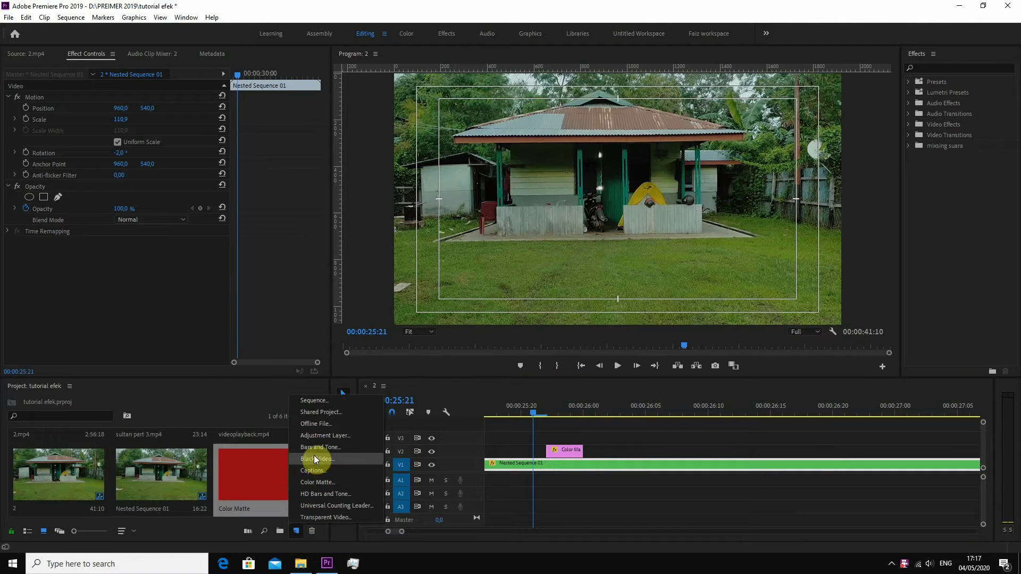
# Step: Create a teal Color Matte with the default size and name
pyautogui.click(313, 483)
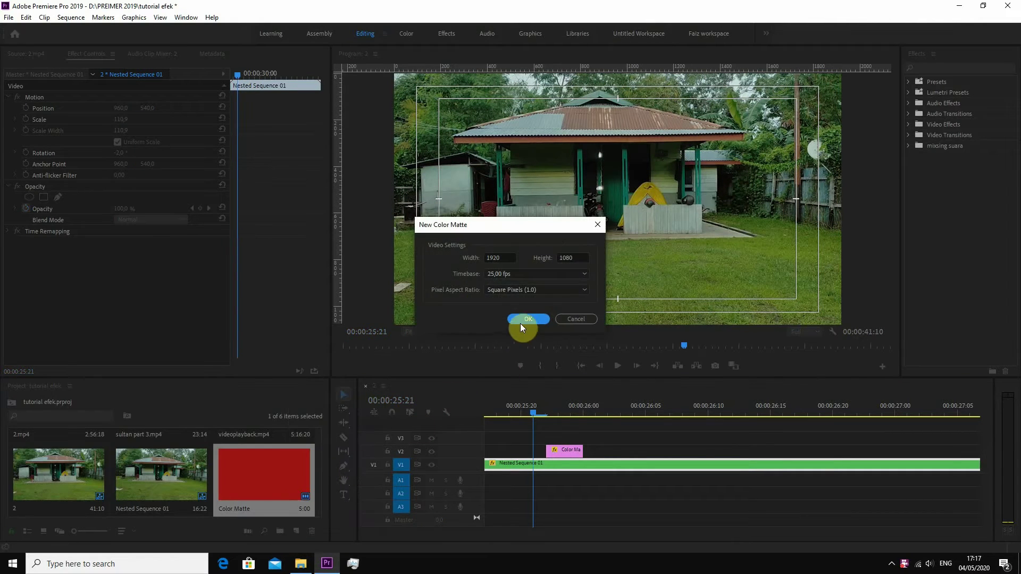
pyautogui.click(520, 323)
pyautogui.moveTo(545, 247); pyautogui.dragTo(549, 292)
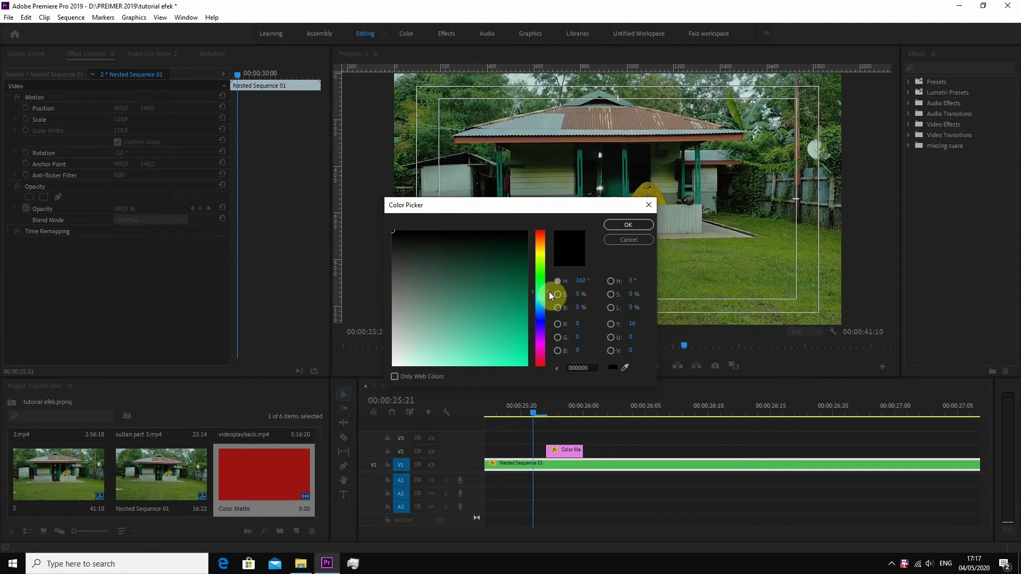
pyautogui.click(509, 293)
pyautogui.click(629, 225)
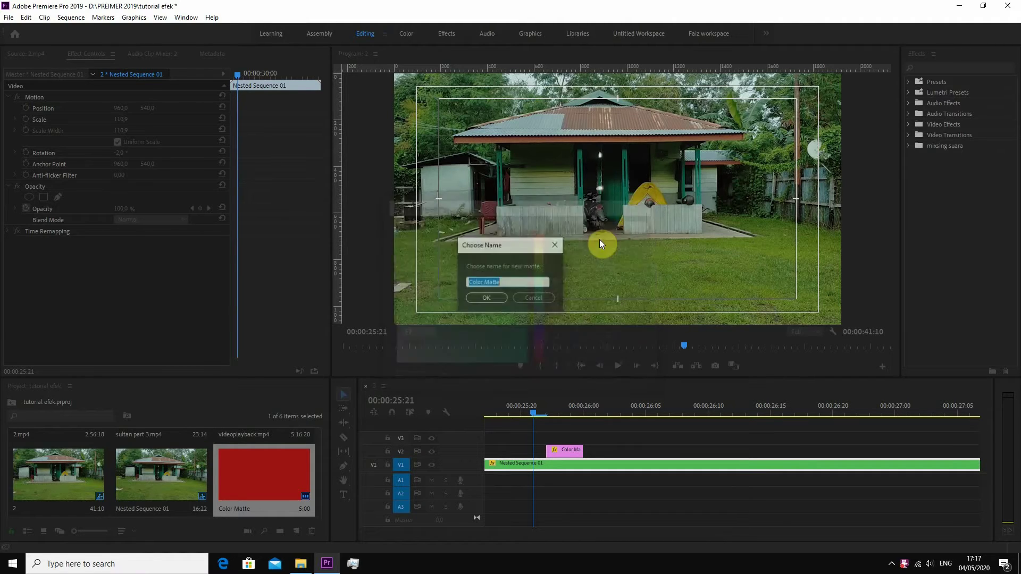
pyautogui.click(486, 299)
# Step: Place the teal matte on V3 and razor-cut and clear everything past the red flash
pyautogui.moveTo(77, 466); pyautogui.dragTo(554, 431)
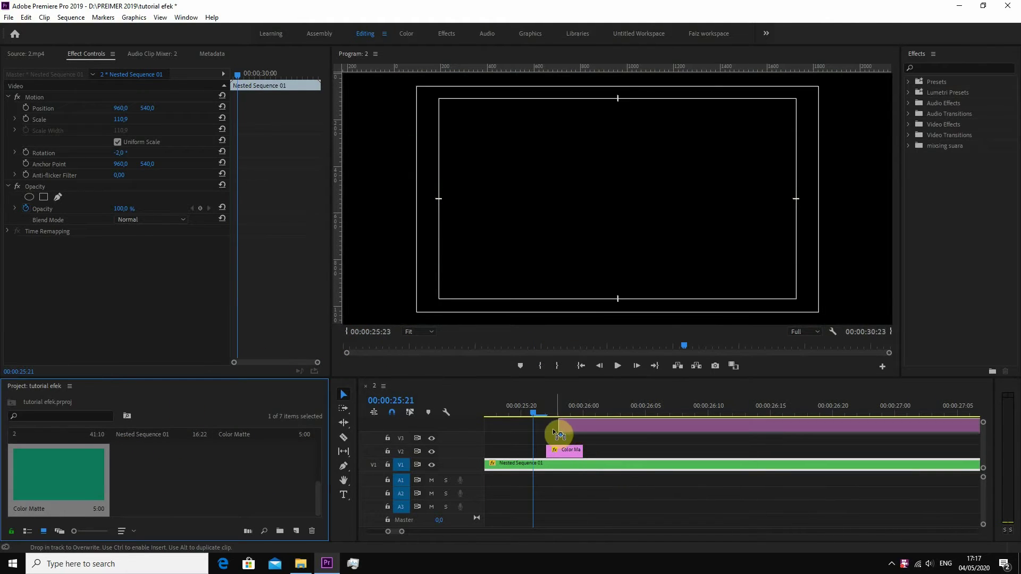
pyautogui.moveTo(554, 432); pyautogui.dragTo(553, 435)
pyautogui.click(344, 438)
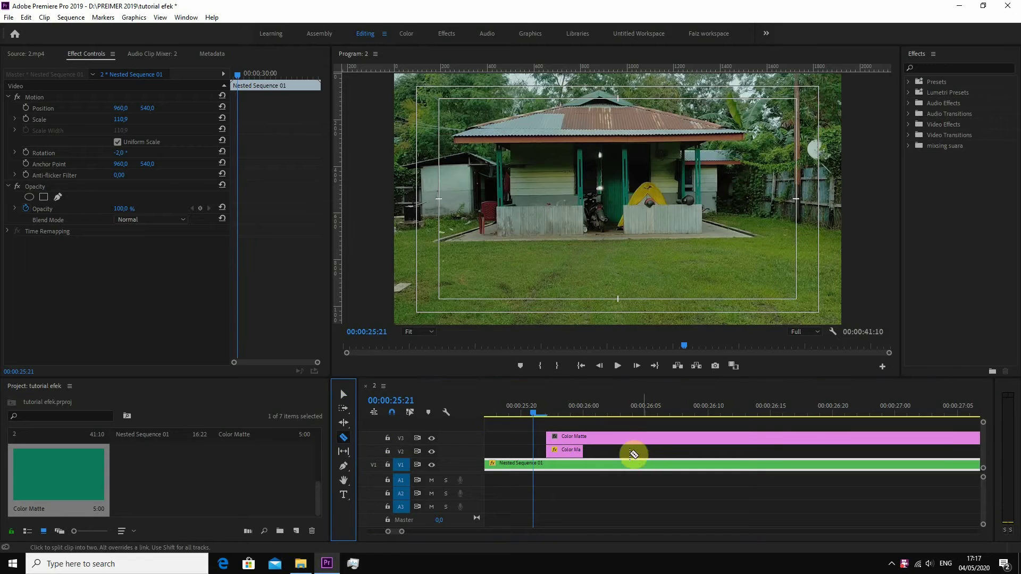
pyautogui.click(585, 438)
pyautogui.rightClick(622, 444)
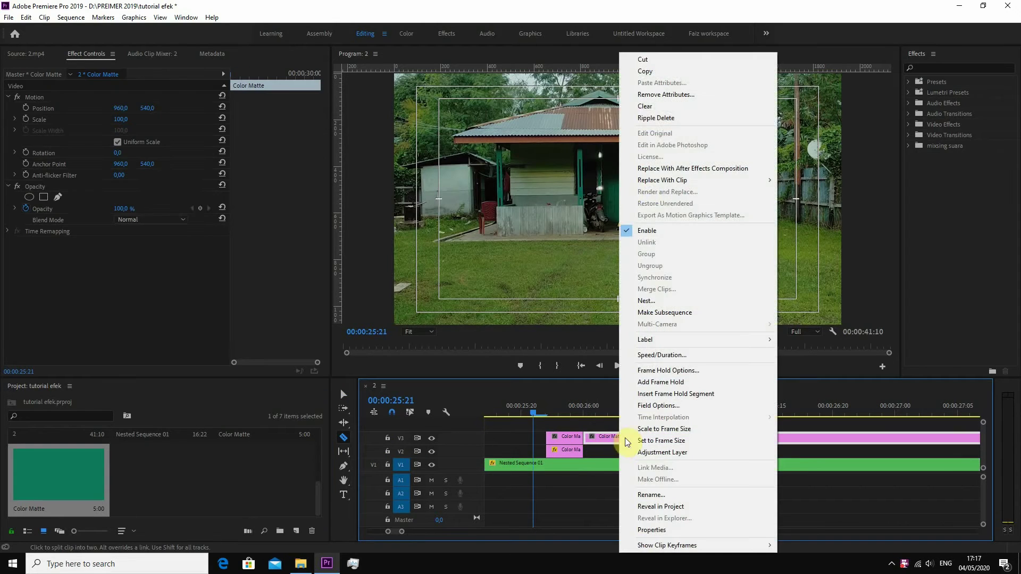
pyautogui.click(652, 116)
pyautogui.click(344, 394)
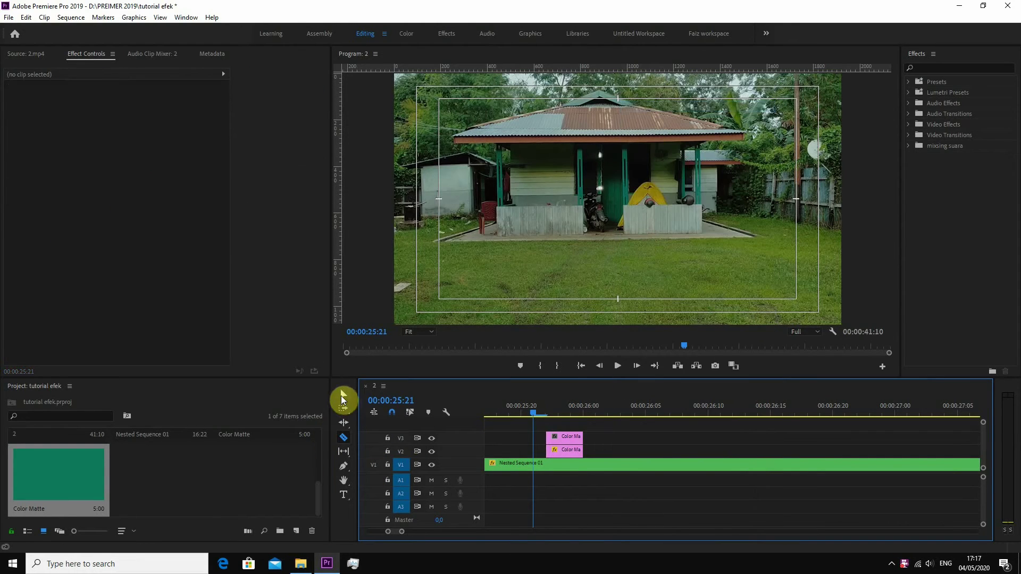
# Step: Move the teal matte onto V2 right after the red flash
pyautogui.moveTo(565, 437); pyautogui.dragTo(602, 451)
pyautogui.click(577, 410)
pyautogui.moveTo(576, 410)
pyautogui.mouseDown()
pyautogui.moveTo(597, 414)
pyautogui.moveTo(558, 413)
pyautogui.mouseUp()
# Step: Set the teal matte's blend mode to Color Dodge and compare flashes at 25:23 and 26:01
pyautogui.click(600, 450)
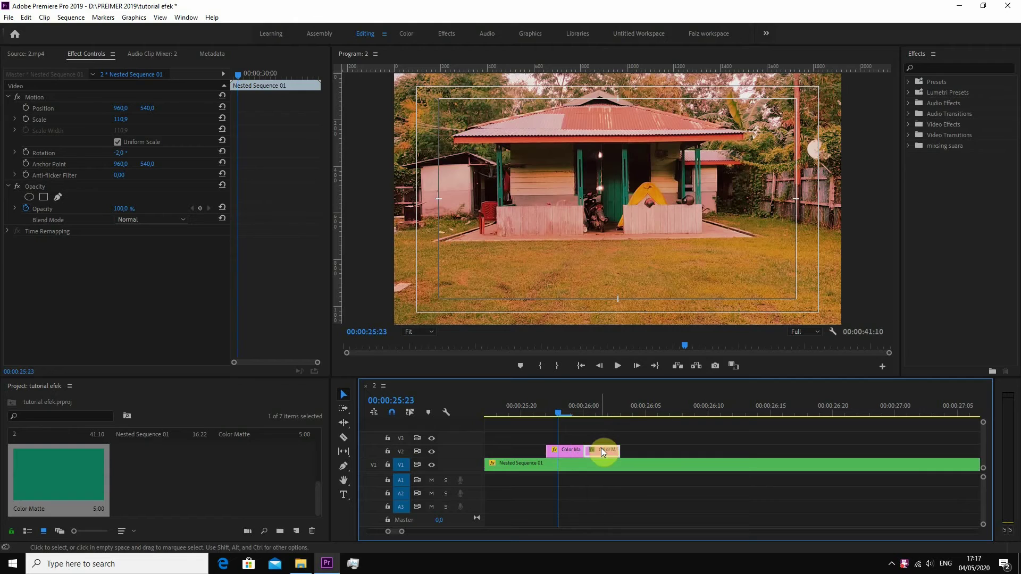
pyautogui.click(166, 219)
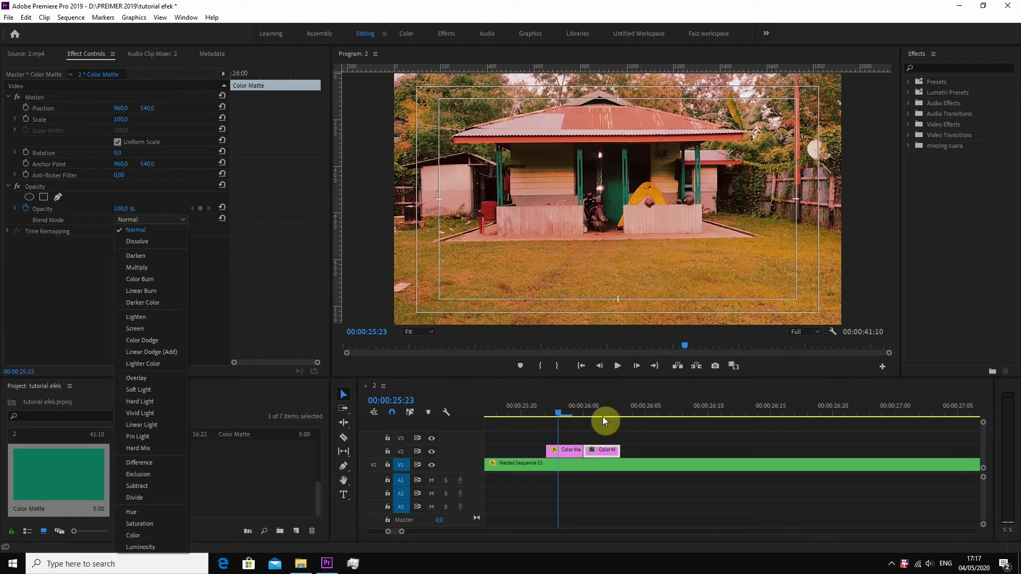
pyautogui.click(599, 412)
pyautogui.click(158, 219)
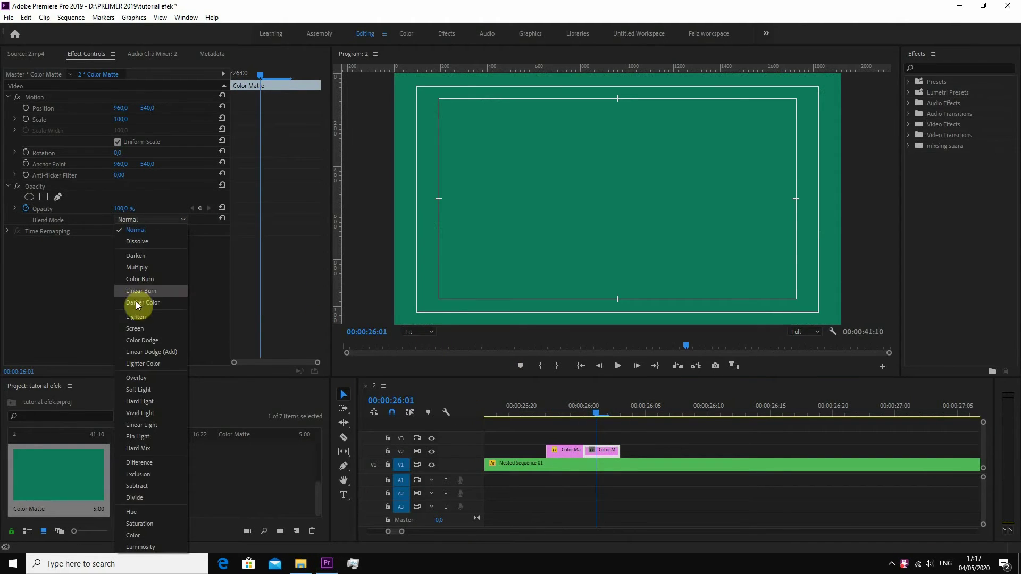
pyautogui.click(142, 340)
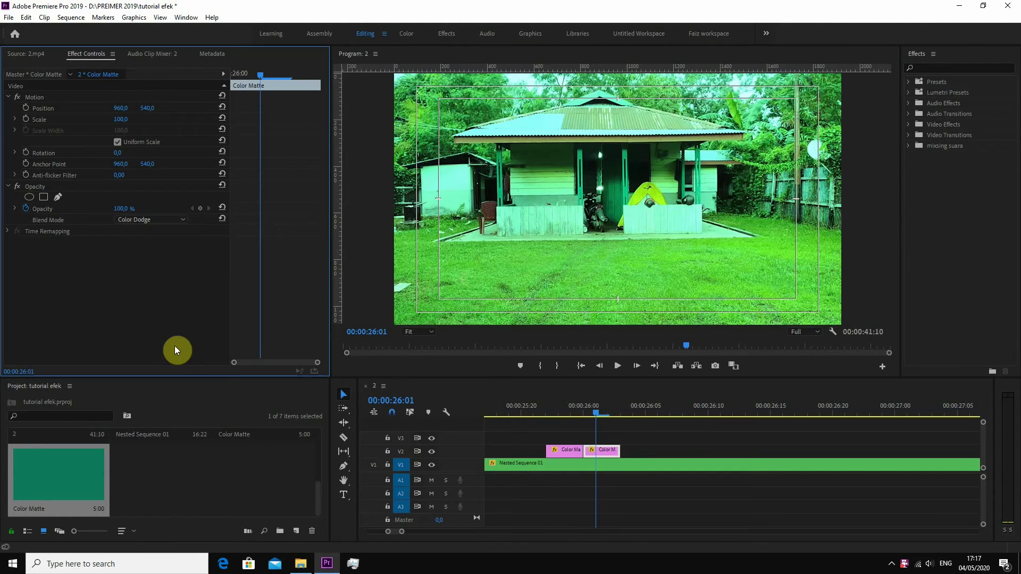
pyautogui.click(556, 412)
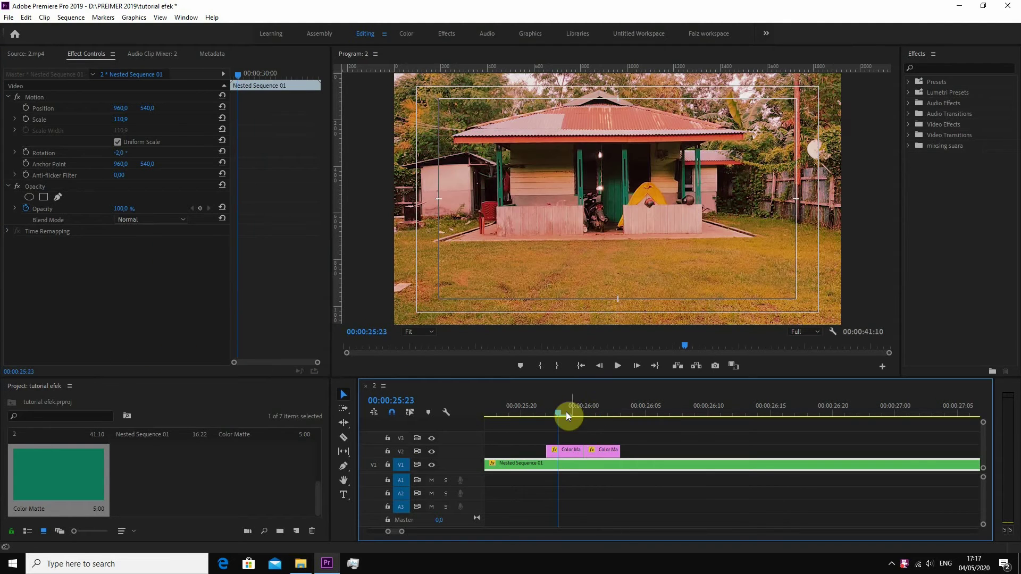
pyautogui.click(600, 411)
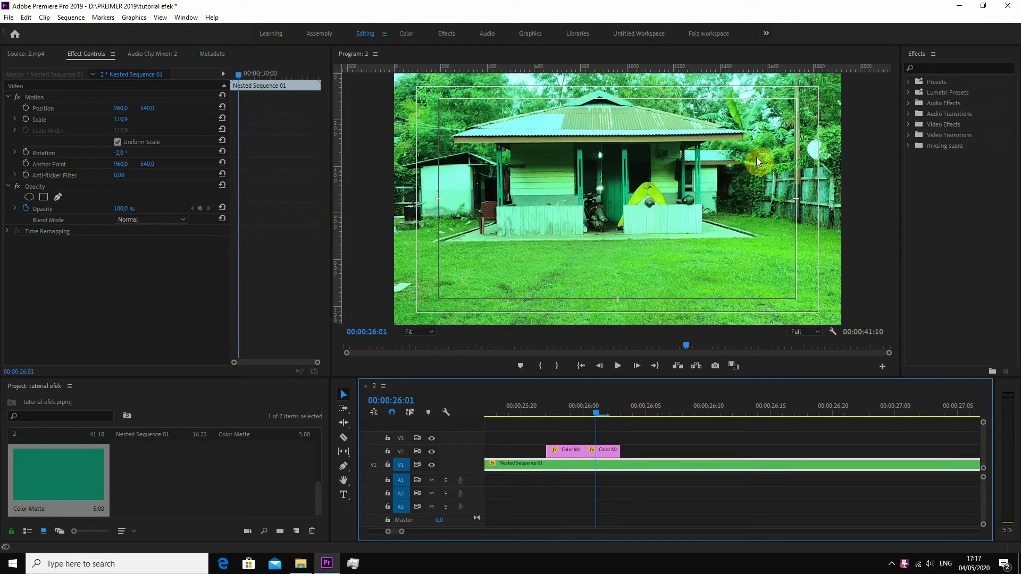
# Step: Create black and blue Color Mattes, add one after the flashes, and shift the V2 flashes 6 frames later
pyautogui.click(296, 531)
pyautogui.click(363, 495)
pyautogui.click(540, 312)
pyautogui.press('Return')
pyautogui.press('Return')
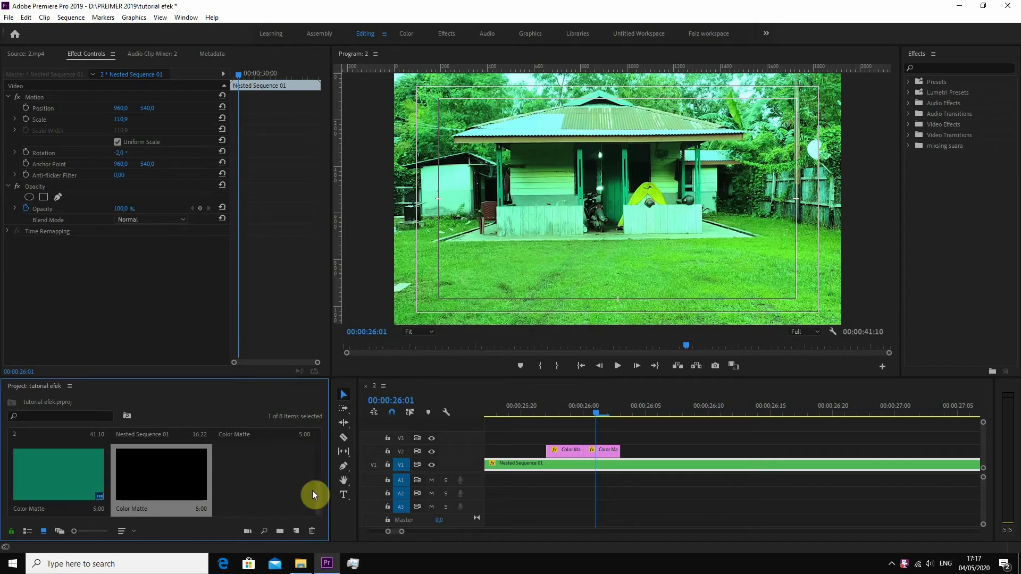
pyautogui.press('Return')
pyautogui.press('Return')
pyautogui.press('Return')
pyautogui.click(296, 531)
pyautogui.click(363, 495)
pyautogui.press('Return')
pyautogui.press('Return')
pyautogui.press('Return')
pyautogui.moveTo(58, 473)
pyautogui.mouseDown()
pyautogui.moveTo(638, 444)
pyautogui.moveTo(565, 450)
pyautogui.moveTo(664, 452)
pyautogui.mouseUp()
pyautogui.press('Up')
pyautogui.press('Up')
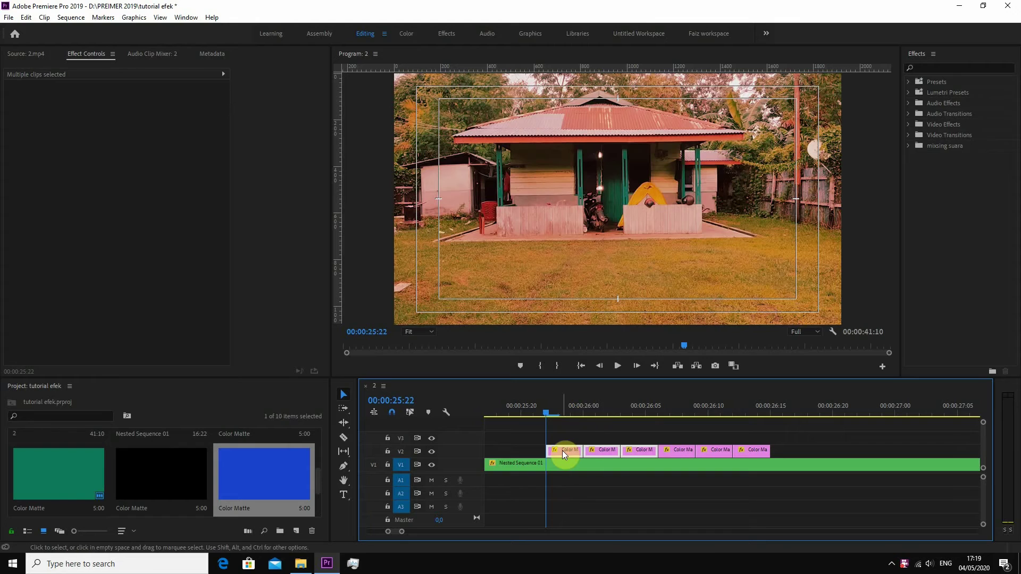
pyautogui.moveTo(563, 452); pyautogui.dragTo(790, 451)
# Step: Trim the V3 Adjustment Layer's right edge to end with the V2 flash clips
pyautogui.click(619, 369)
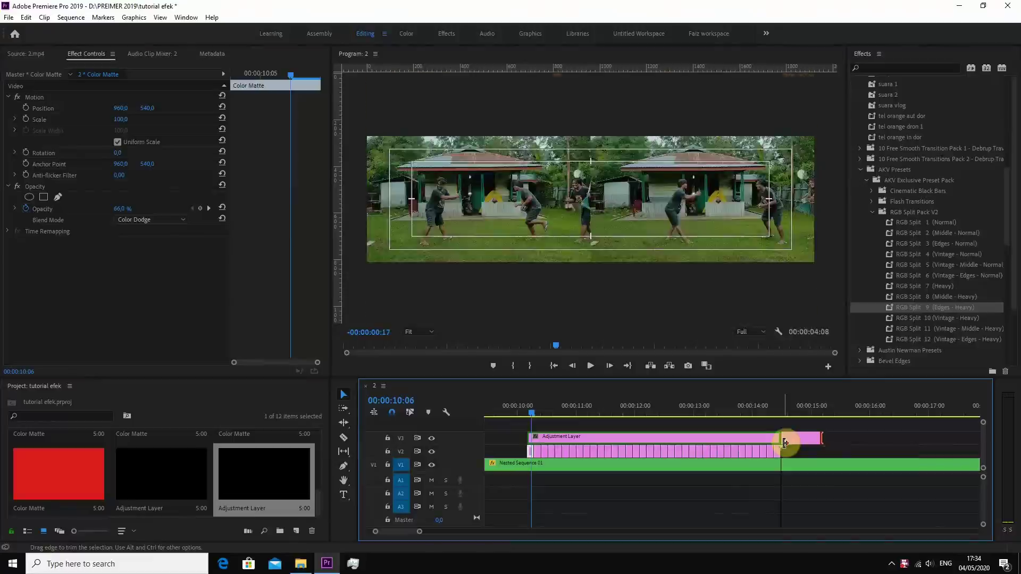
pyautogui.moveTo(785, 442); pyautogui.dragTo(781, 442)
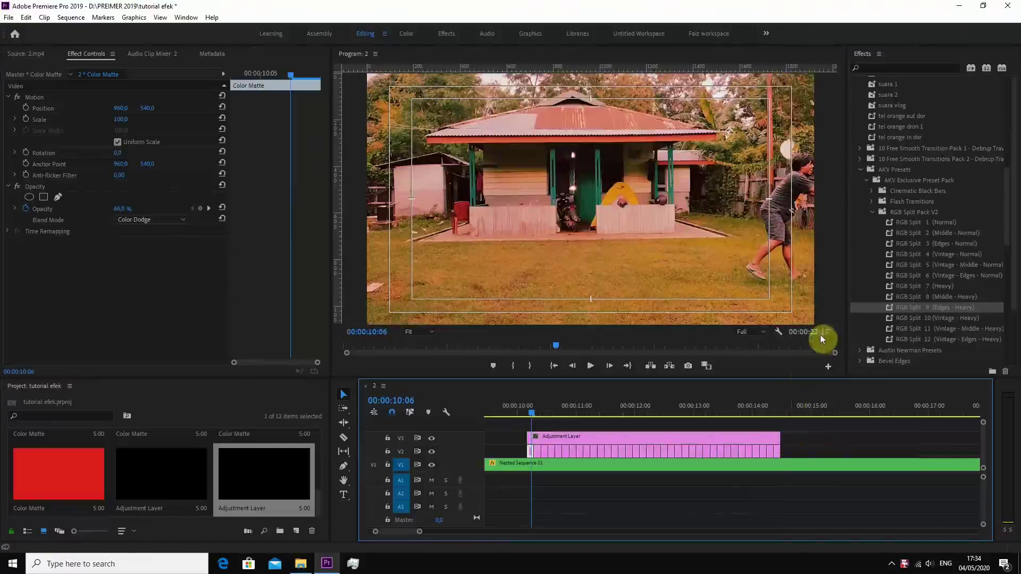
# Step: Drop the RGB Split 9 (Edges - Heavy) preset on the V3 Adjustment Layer and scrub from 00:00:10:07
pyautogui.click(533, 410)
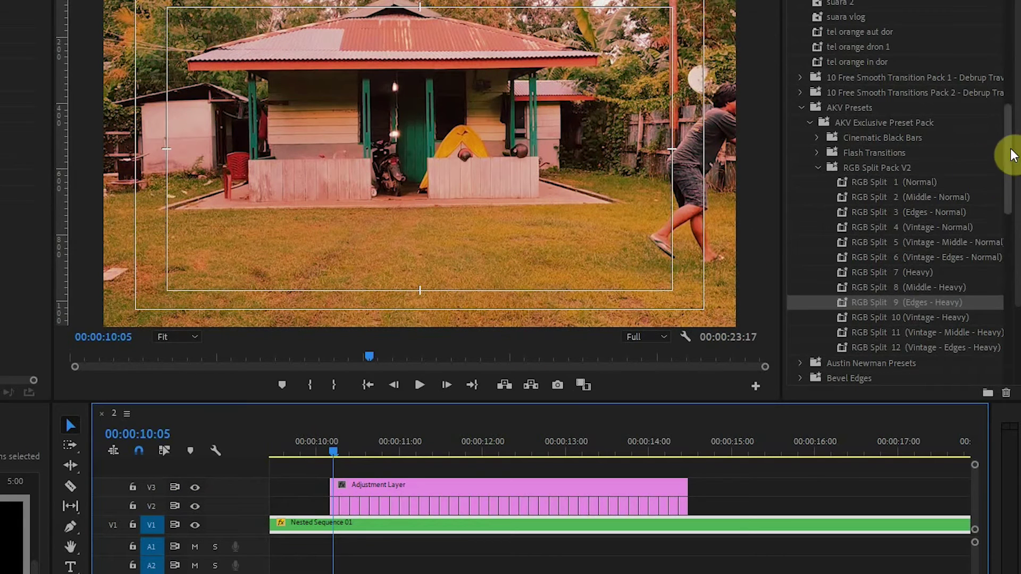
pyautogui.click(822, 170)
pyautogui.click(821, 168)
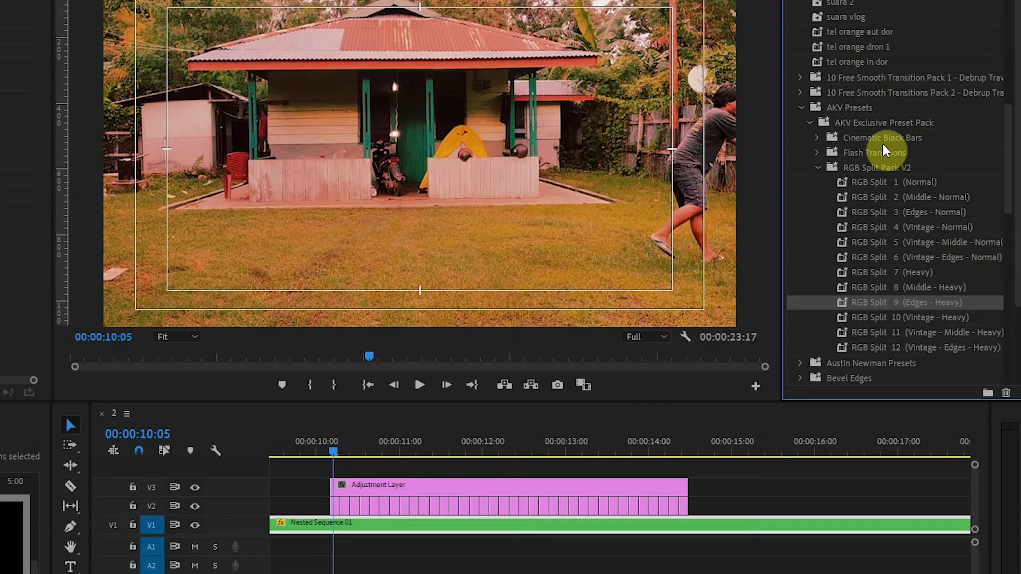
pyautogui.moveTo(886, 300); pyautogui.dragTo(691, 388)
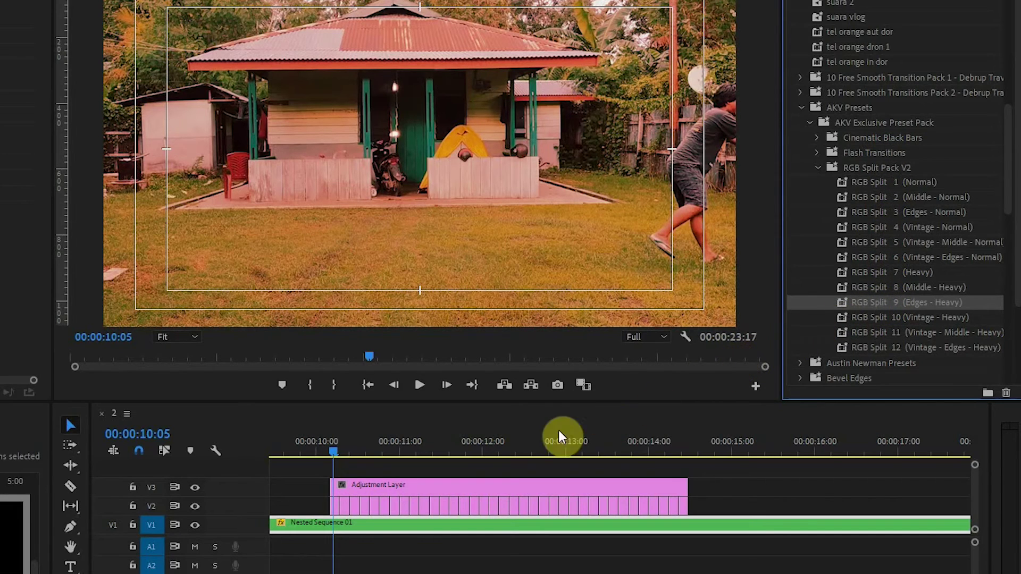
pyautogui.moveTo(692, 387); pyautogui.dragTo(450, 492)
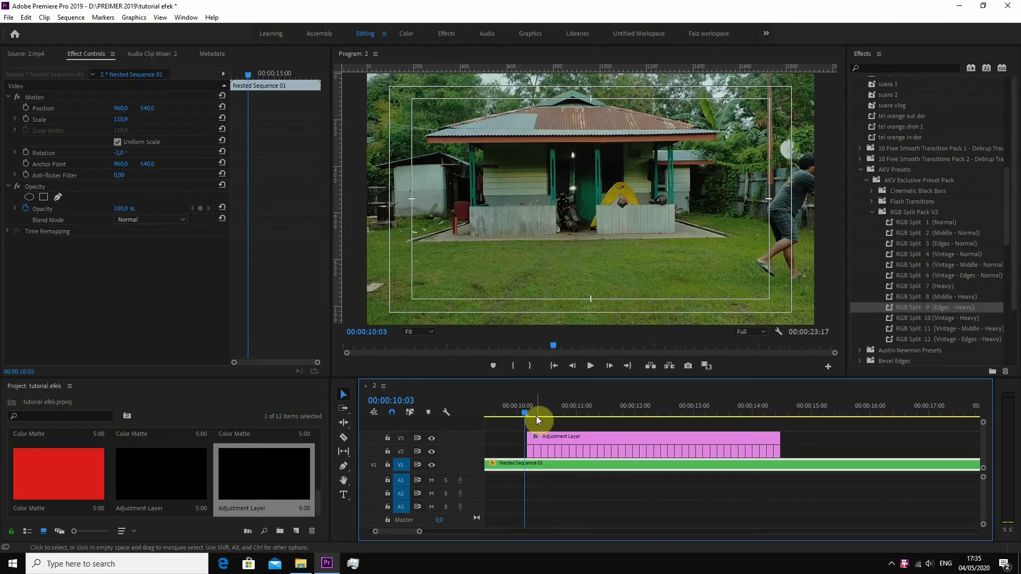
pyautogui.click(535, 415)
pyautogui.moveTo(535, 415); pyautogui.dragTo(741, 443)
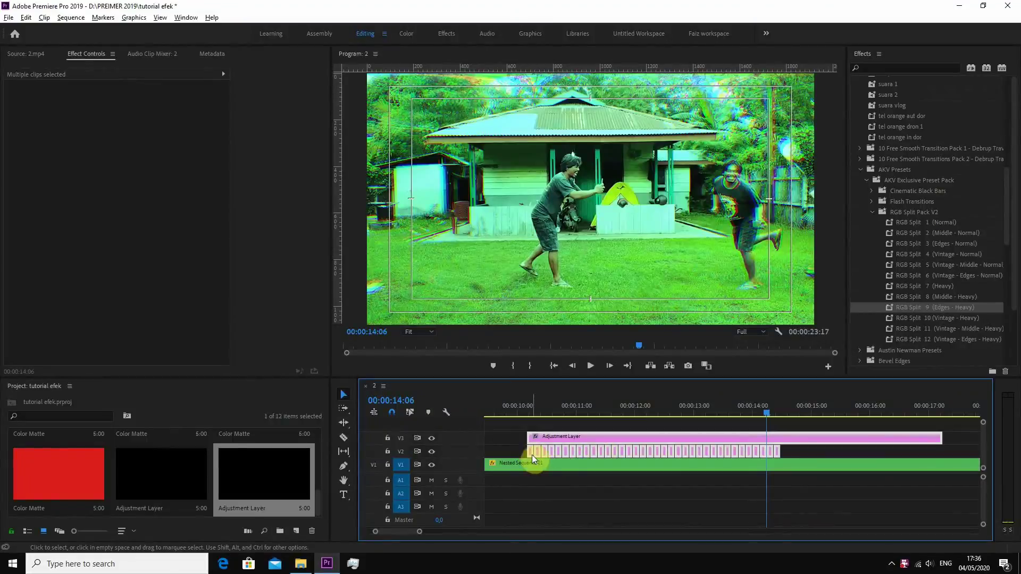
# Step: Alt-drag a copy of the glitch Adjustment Layer after the first on V3, trimmed to end with V2
pyautogui.moveTo(532, 455); pyautogui.dragTo(715, 459)
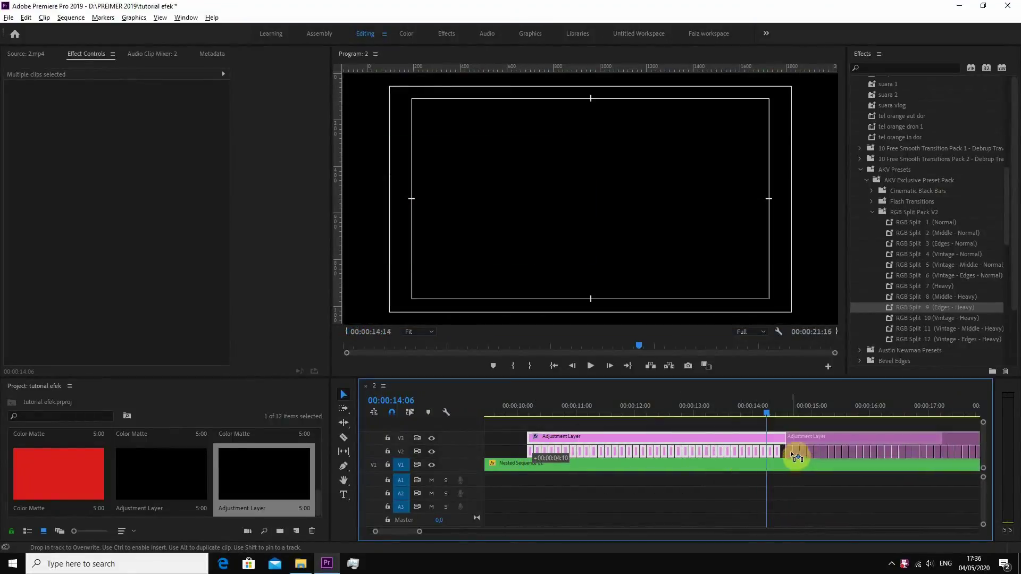
pyautogui.moveTo(787, 465); pyautogui.dragTo(787, 451)
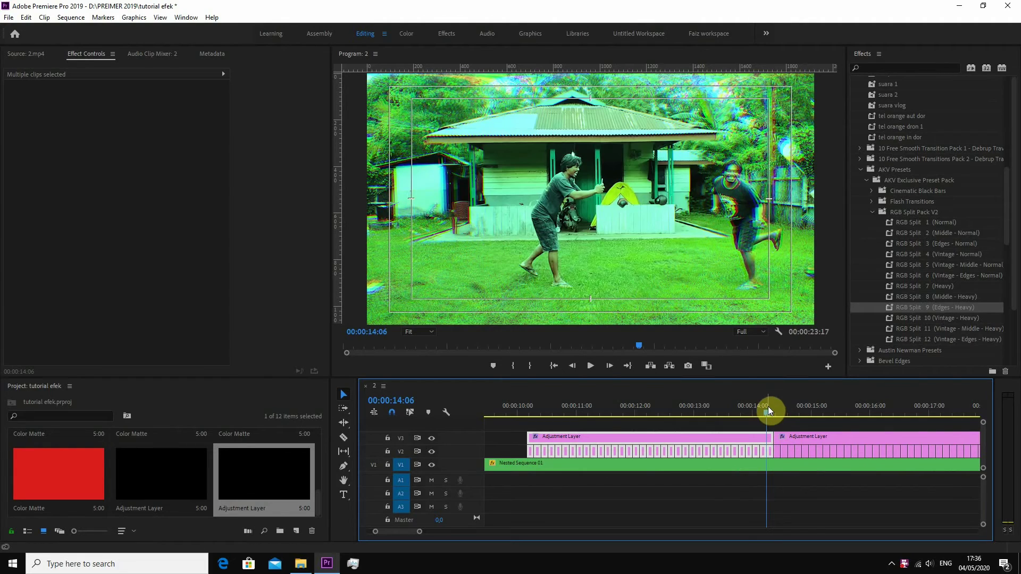
pyautogui.press('space')
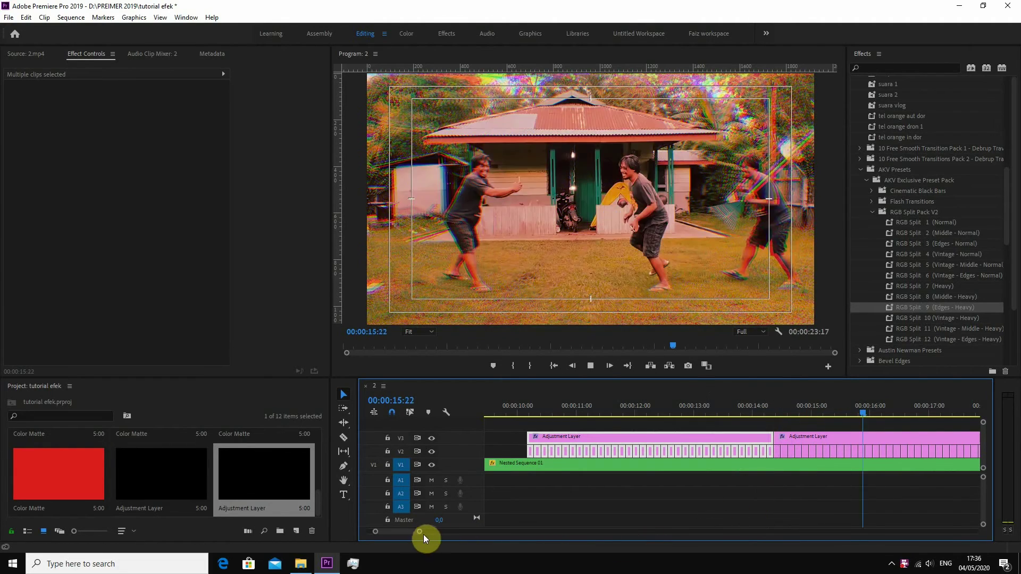
pyautogui.moveTo(420, 532); pyautogui.dragTo(452, 531)
pyautogui.press('space')
pyautogui.click(617, 460)
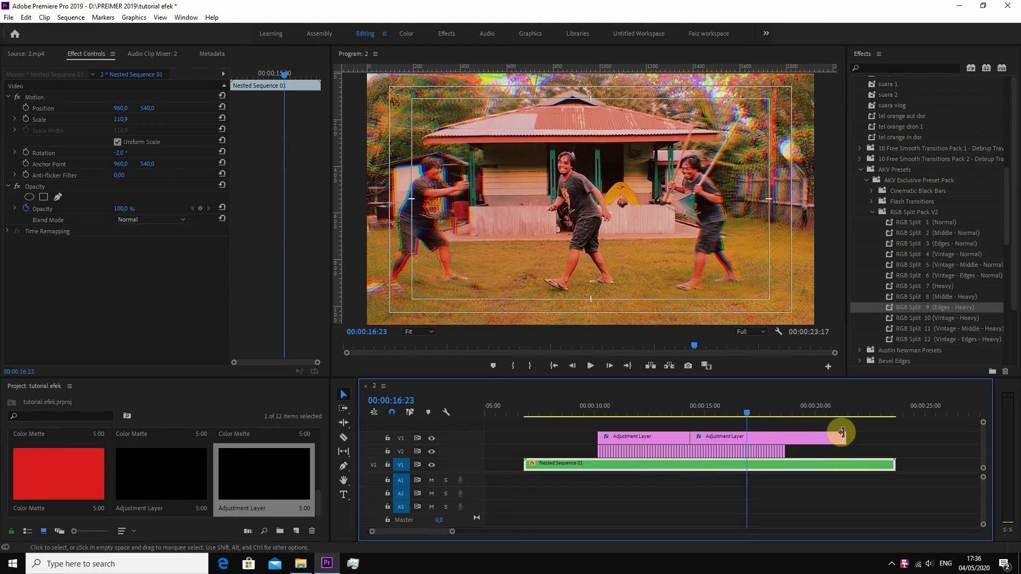
pyautogui.moveTo(845, 437); pyautogui.dragTo(785, 437)
# Step: Add a new Adjustment Layer on V4 stretched across Nested Sequence 01
pyautogui.click(760, 438)
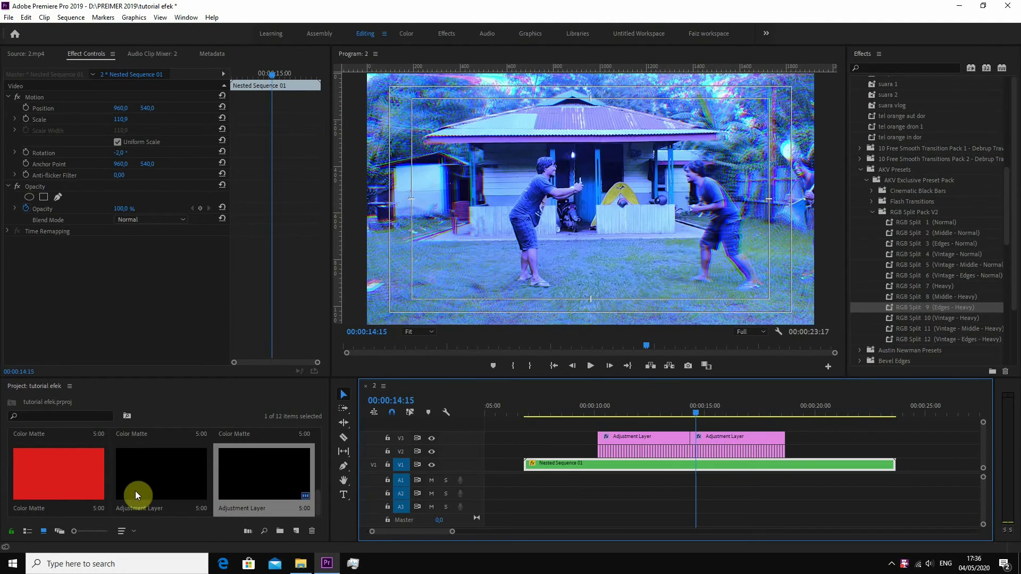
pyautogui.moveTo(136, 495); pyautogui.dragTo(527, 425)
pyautogui.moveTo(634, 424); pyautogui.dragTo(895, 423)
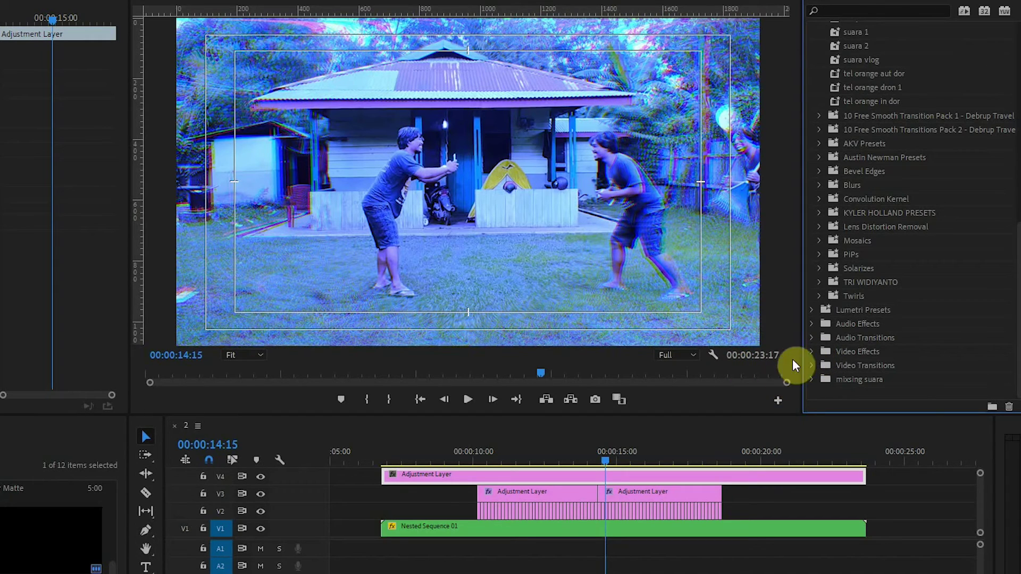
# Step: Apply the Crop effect from Video Effects > Transform to the V4 Adjustment Layer
pyautogui.click(814, 352)
pyautogui.scroll(-3, 851, 351)
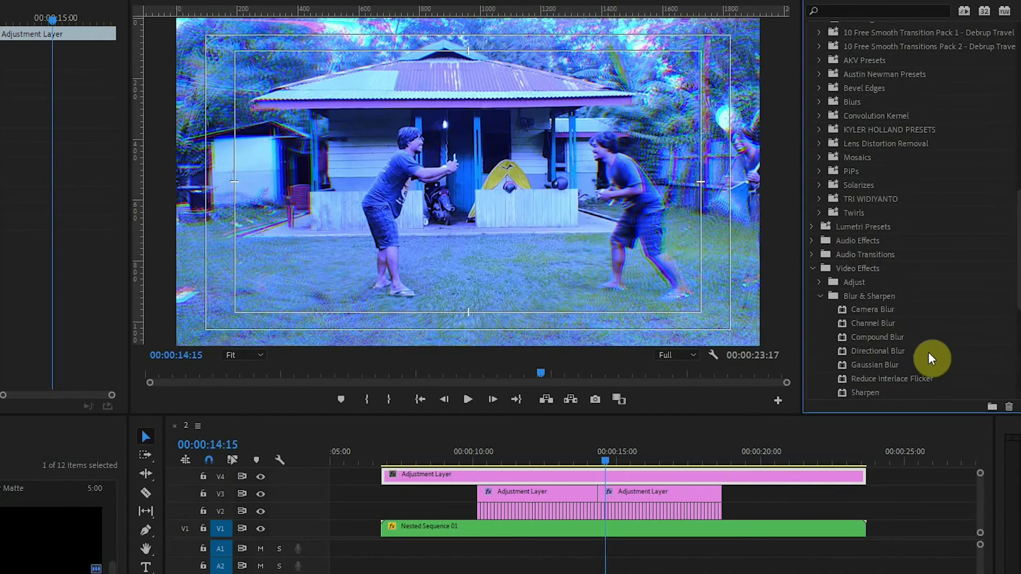
pyautogui.scroll(-2, 955, 343)
pyautogui.scroll(-2, 955, 343)
pyautogui.scroll(-2, 955, 343)
pyautogui.scroll(-2, 952, 349)
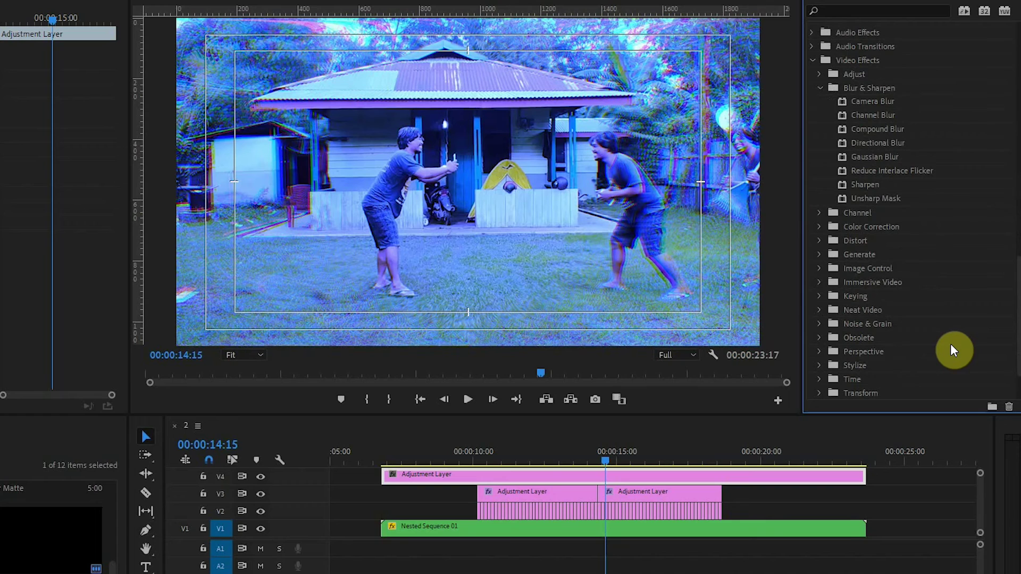
pyautogui.scroll(-2, 951, 345)
pyautogui.click(817, 339)
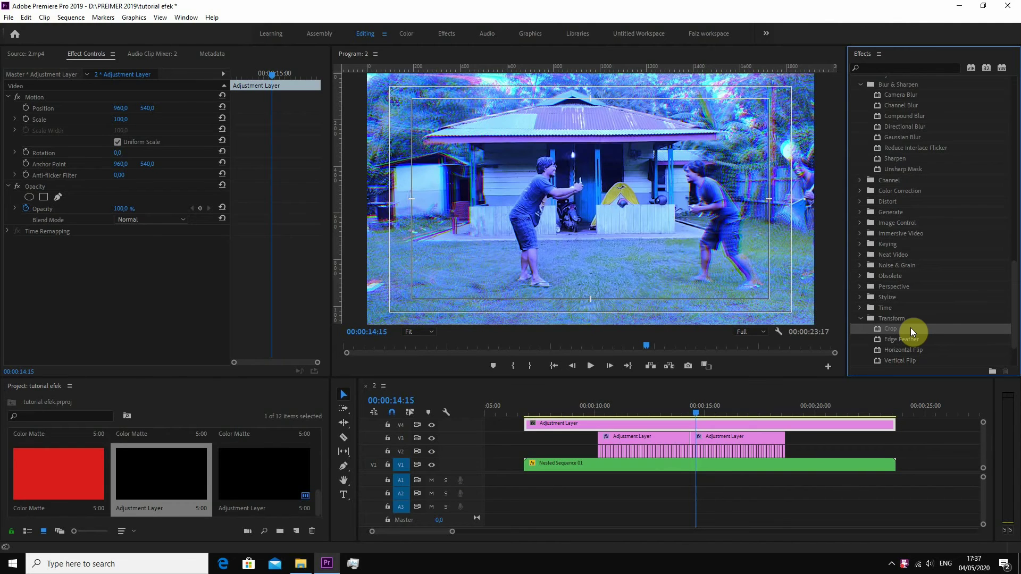
pyautogui.moveTo(911, 328)
pyautogui.mouseDown()
pyautogui.moveTo(551, 438)
pyautogui.moveTo(539, 423)
pyautogui.mouseUp()
pyautogui.click(535, 408)
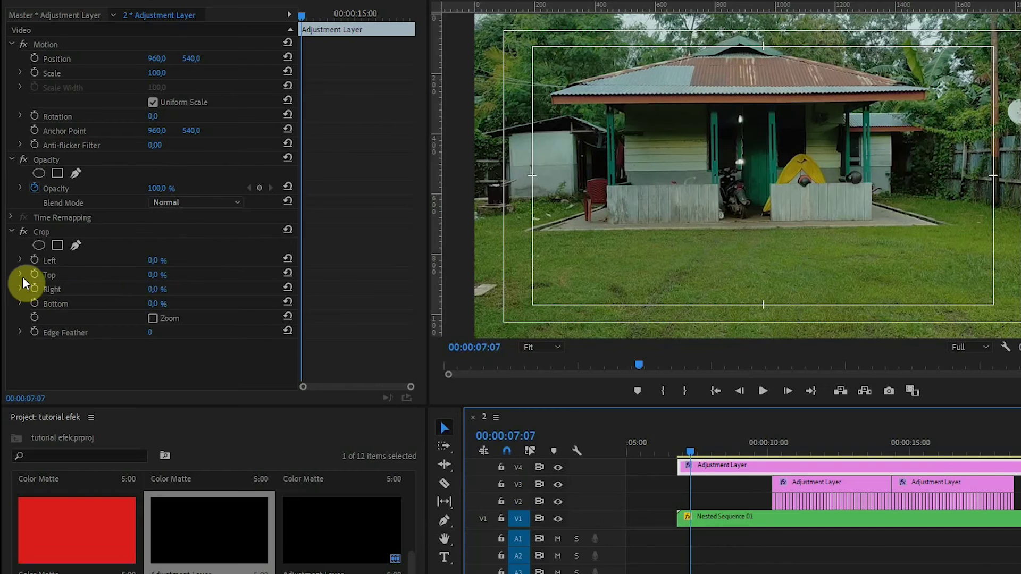
# Step: Set Crop Top and Bottom to 5 % and play from 00:00:10:04 to preview the letterbox
pyautogui.click(25, 274)
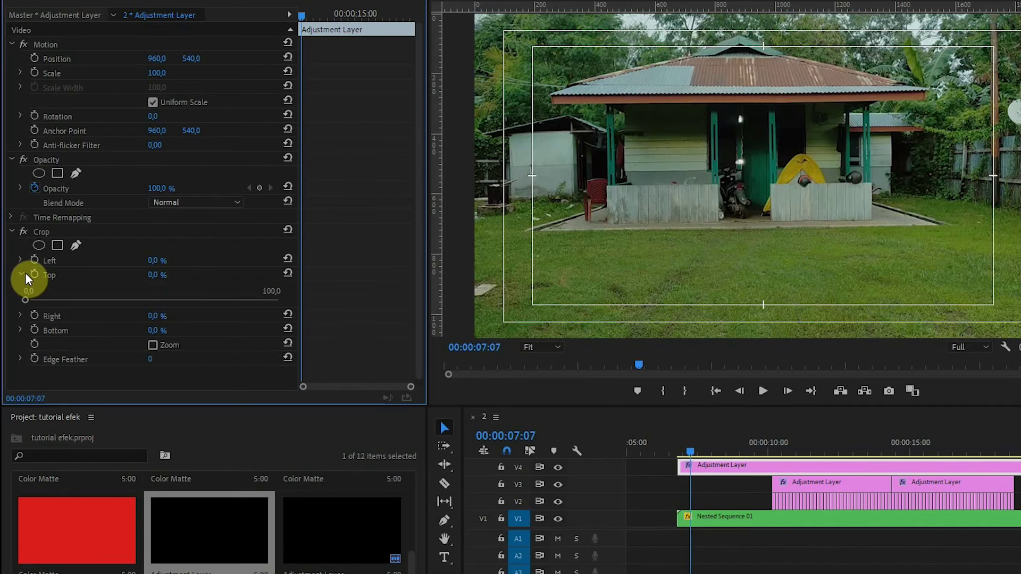
pyautogui.click(156, 275)
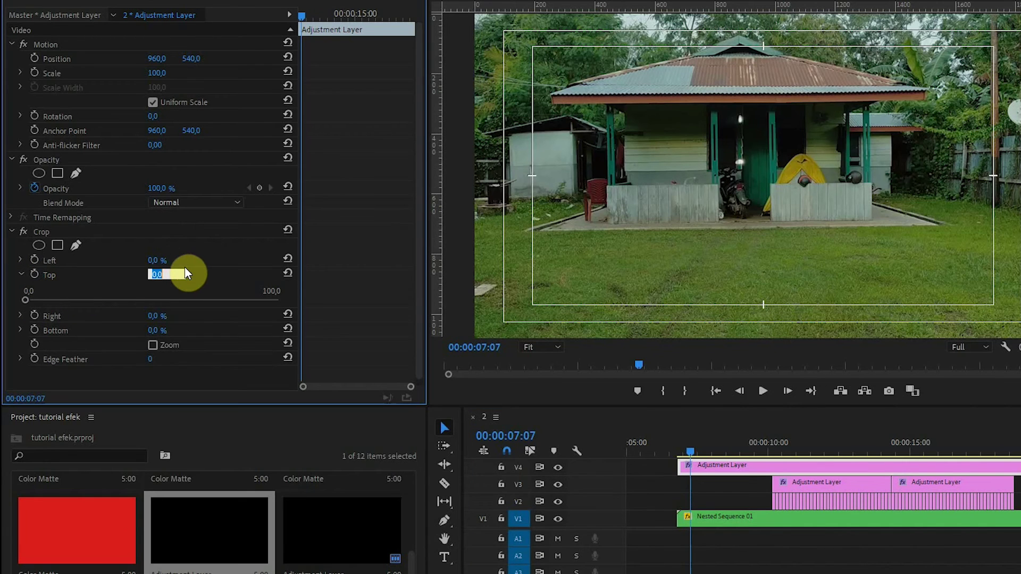
pyautogui.write('5')
pyautogui.click(186, 273)
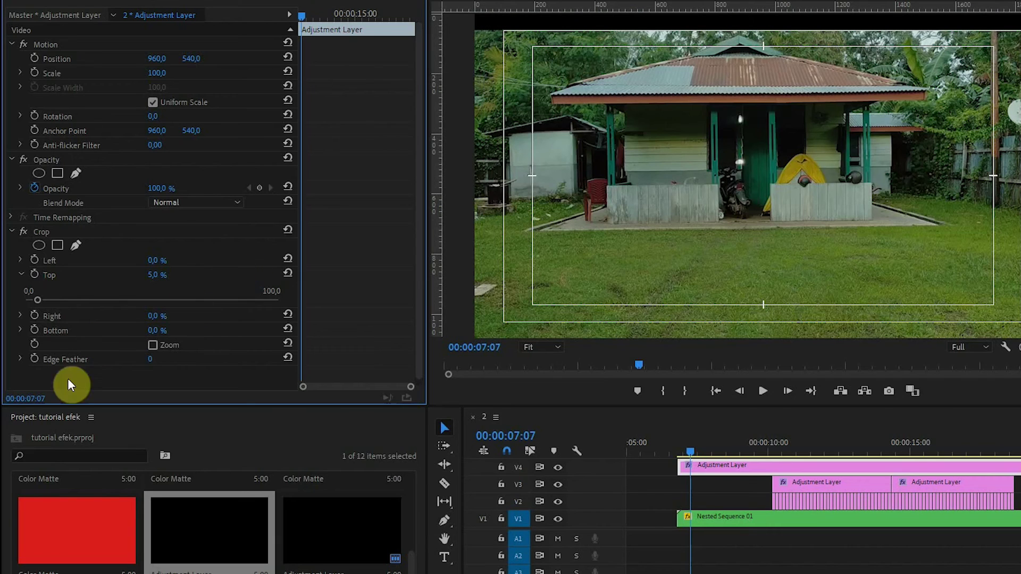
pyautogui.click(155, 333)
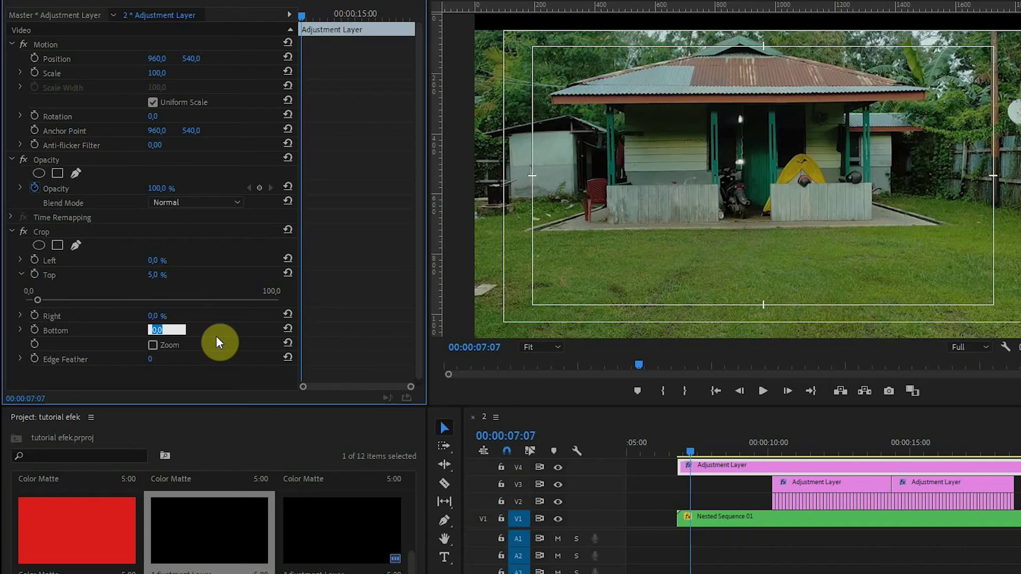
pyautogui.write('5')
pyautogui.press('Return')
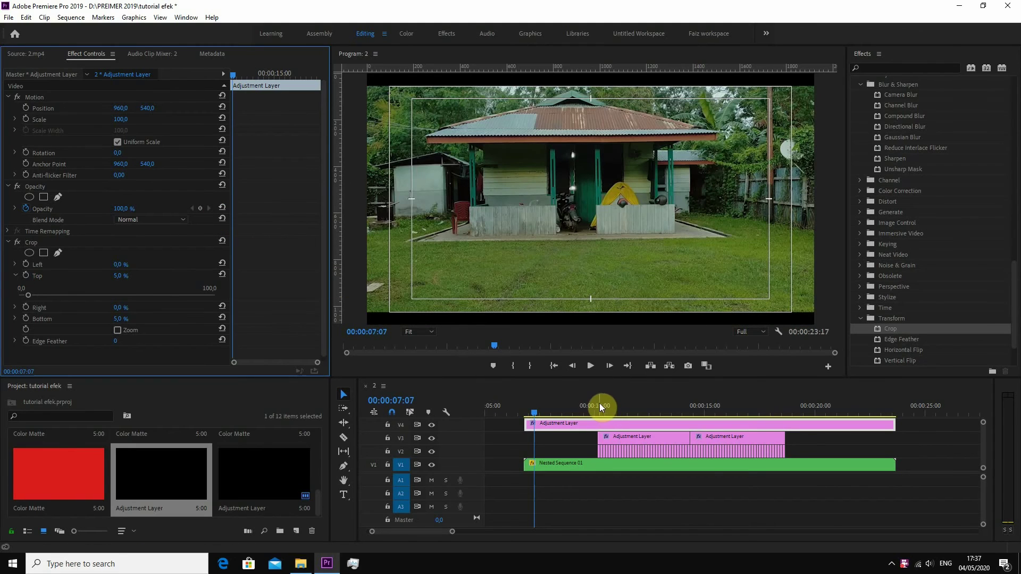
pyautogui.click(598, 407)
pyautogui.click(592, 367)
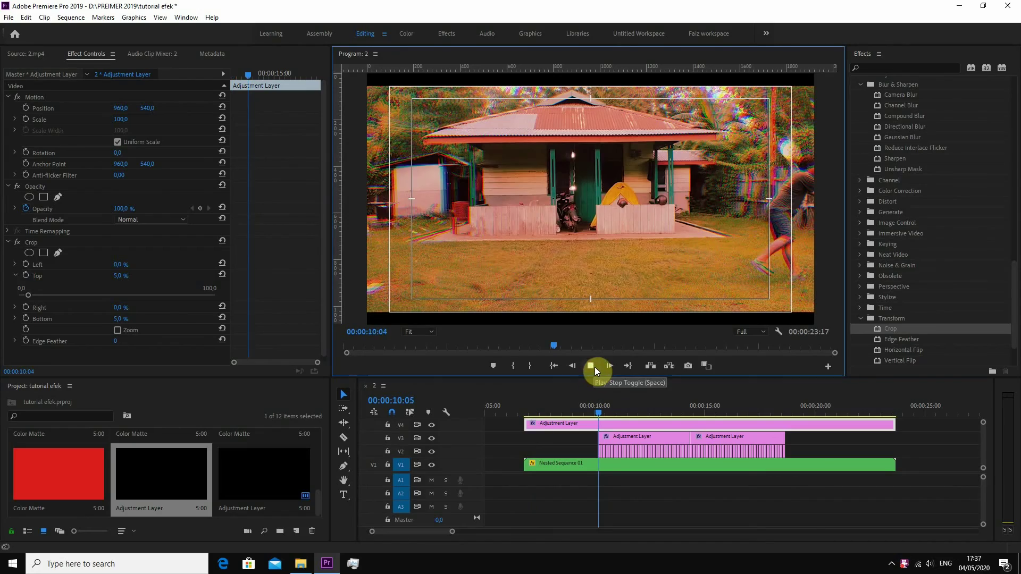
pyautogui.click(557, 410)
pyautogui.moveTo(558, 410); pyautogui.dragTo(567, 422)
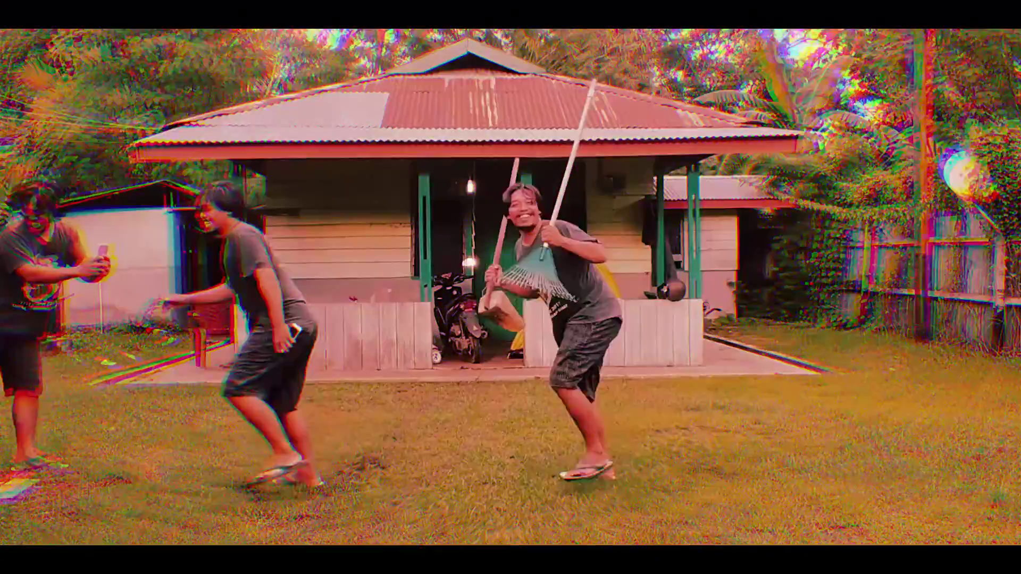
pyautogui.press('Escape')
pyautogui.click(775, 414)
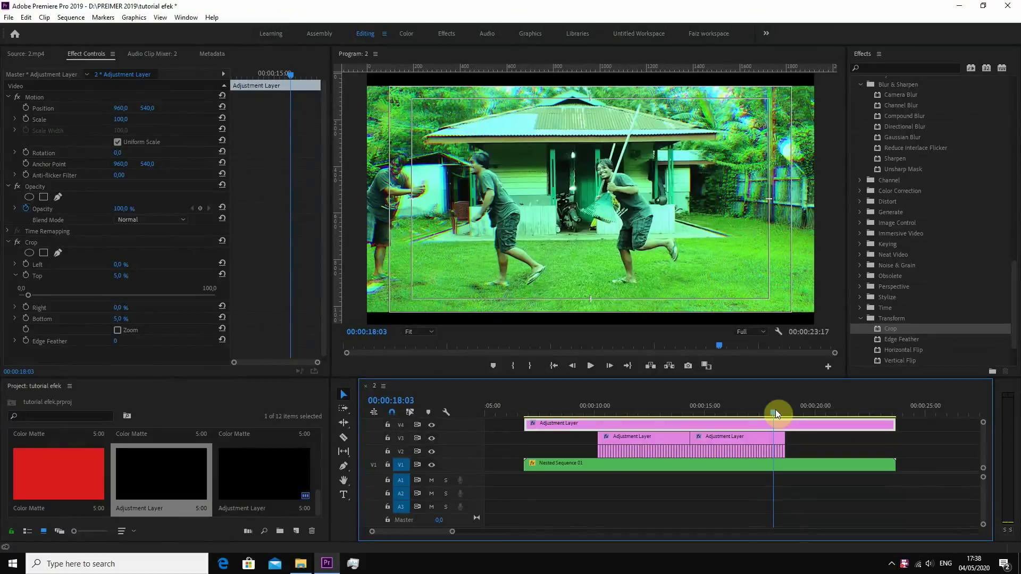